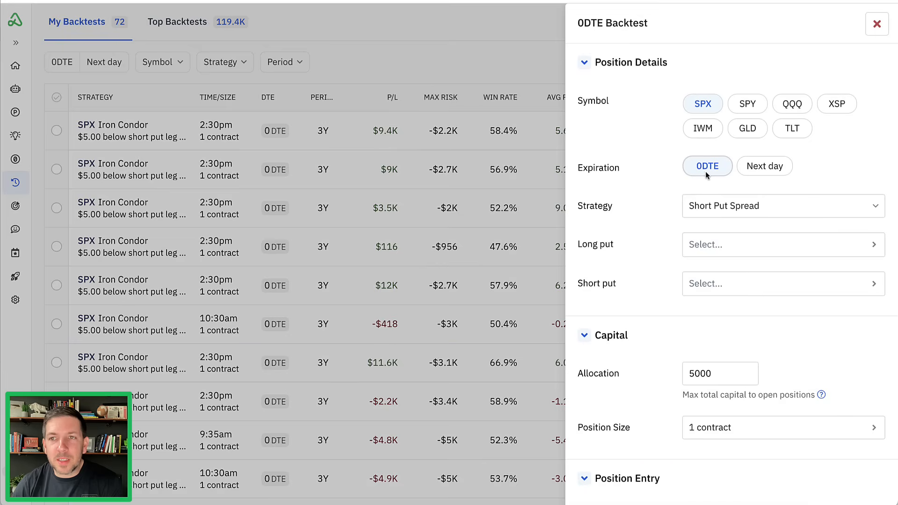
- Set the strategy of the SPX 0DTE backtest to Iron Condor
left_click(723, 212)
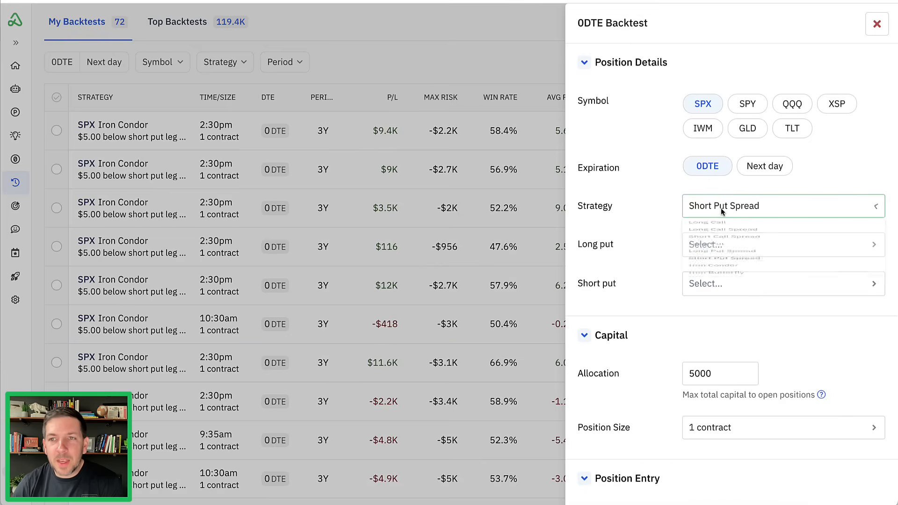
left_click(715, 361)
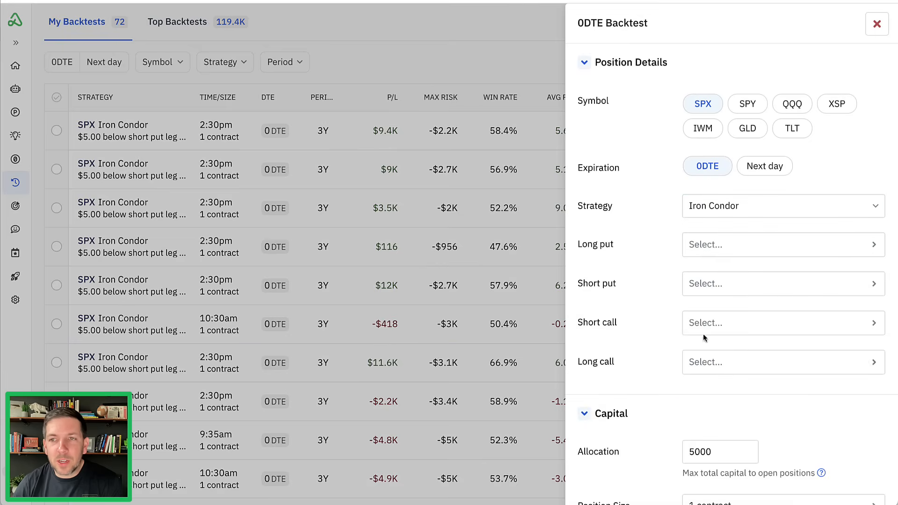
scroll(666, 215, "down", 3)
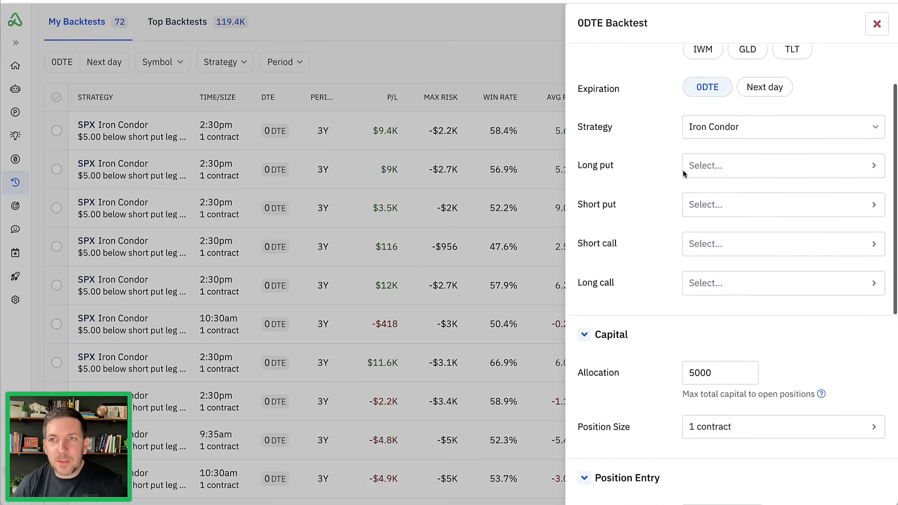
- Switch the strategy to Long Call Spread to try it, and return it to Iron Condor
left_click(725, 115)
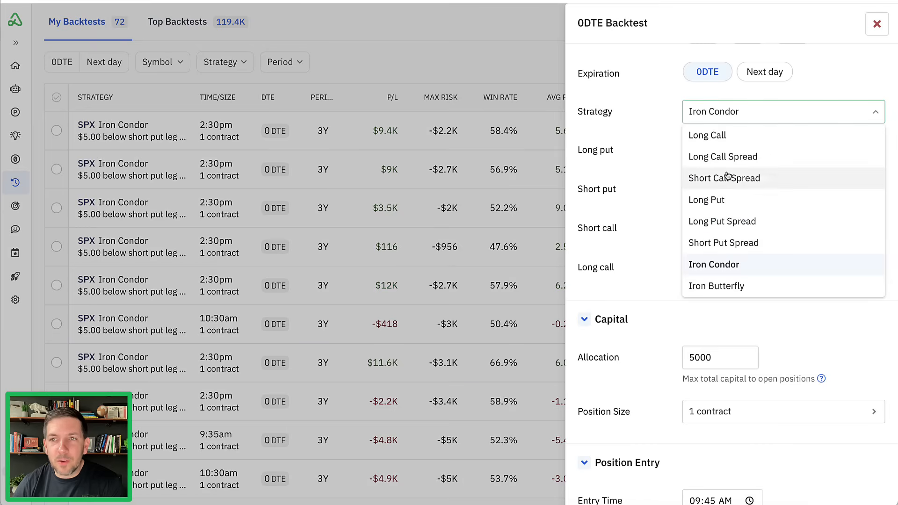
left_click(724, 158)
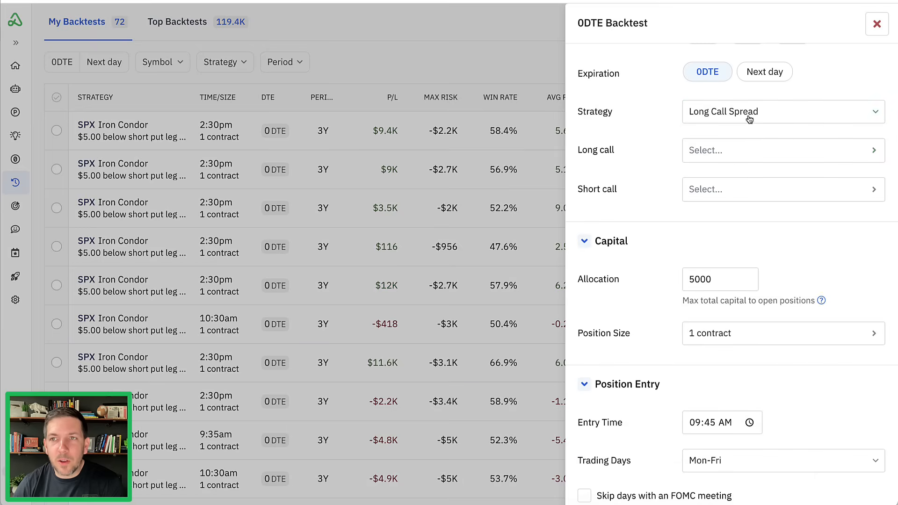
left_click(717, 120)
left_click(724, 266)
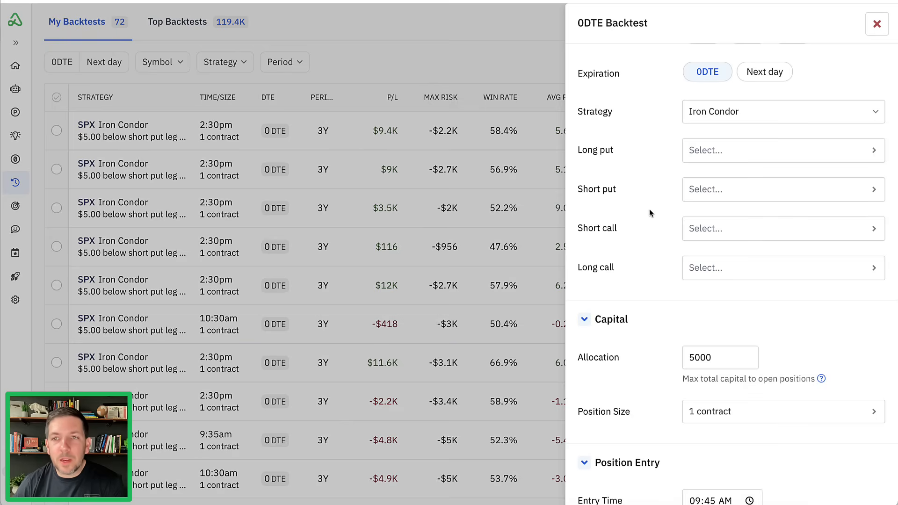
- Define the short put leg of the iron condor at -.30 delta or closest
left_click(739, 194)
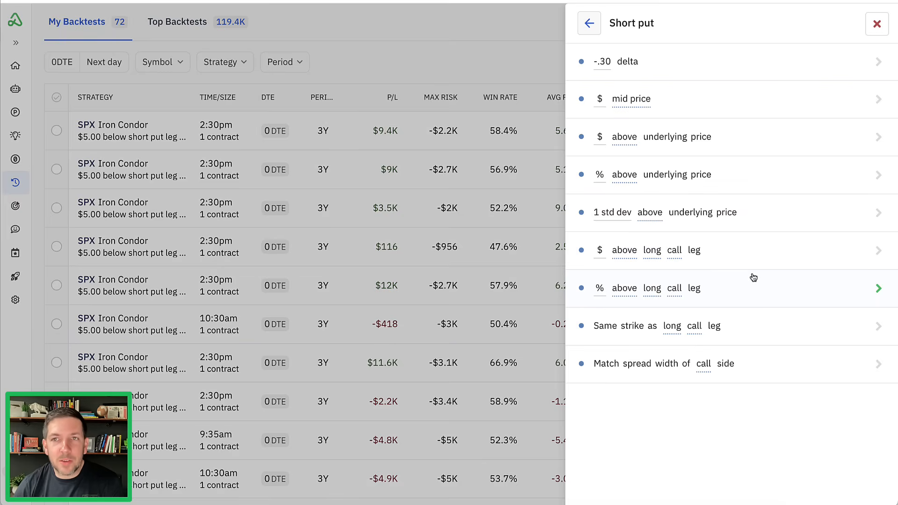
left_click(723, 71)
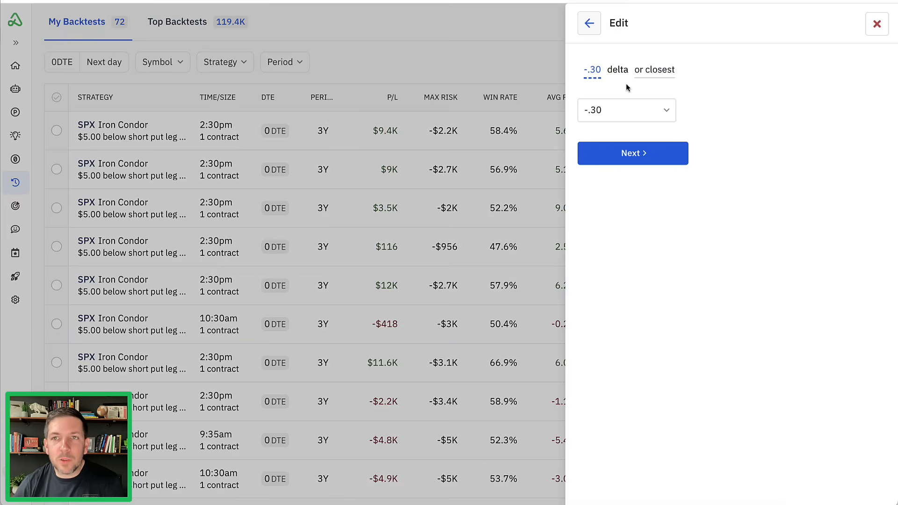
left_click(613, 153)
left_click(621, 161)
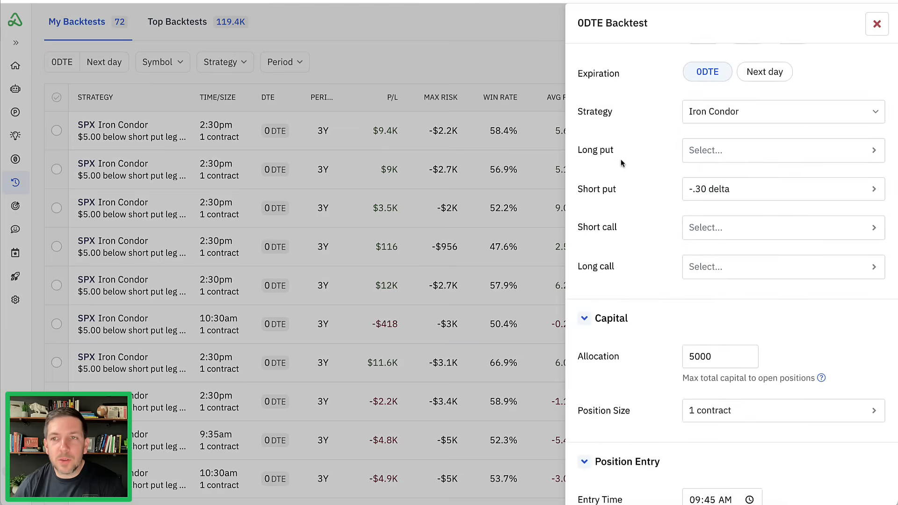
- Define the short call leg of the iron condor at .30 delta or closest
left_click(716, 228)
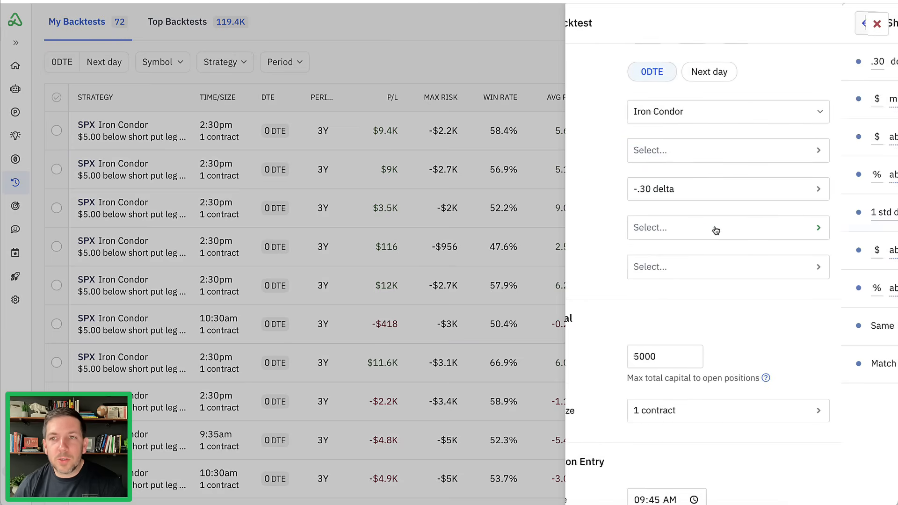
left_click(673, 70)
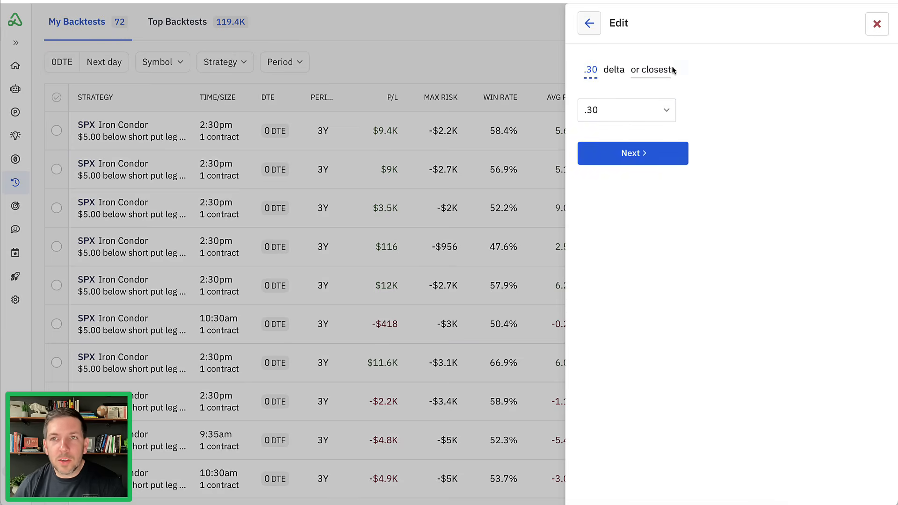
left_click(650, 154)
left_click(650, 162)
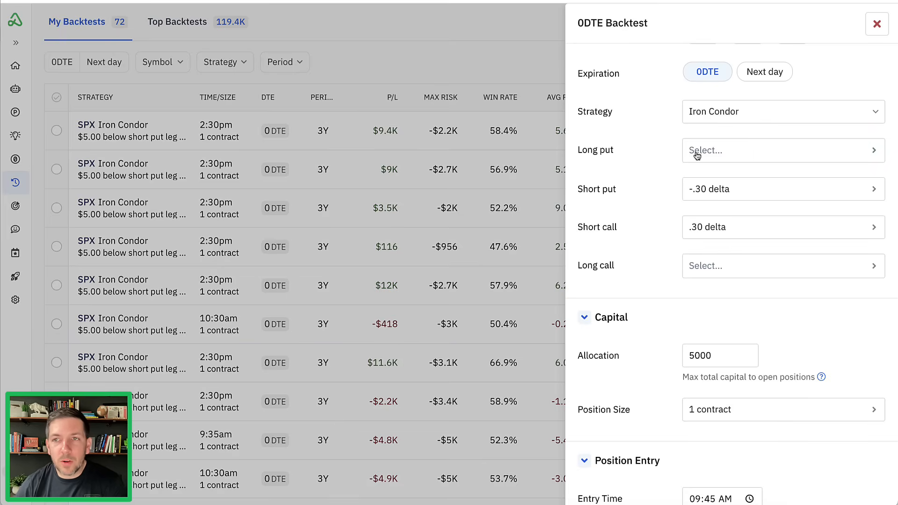
- Define the long put leg as exactly $5.00 below the short put leg
left_click(734, 153)
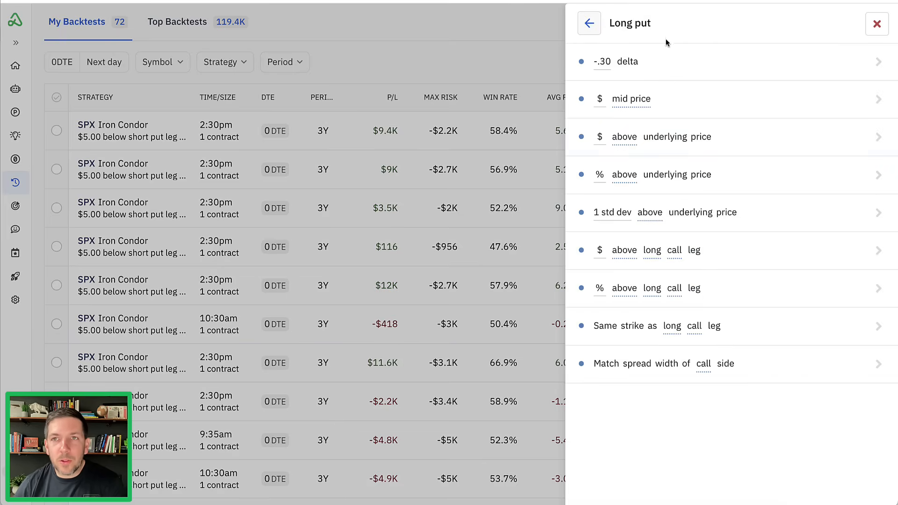
left_click(742, 257)
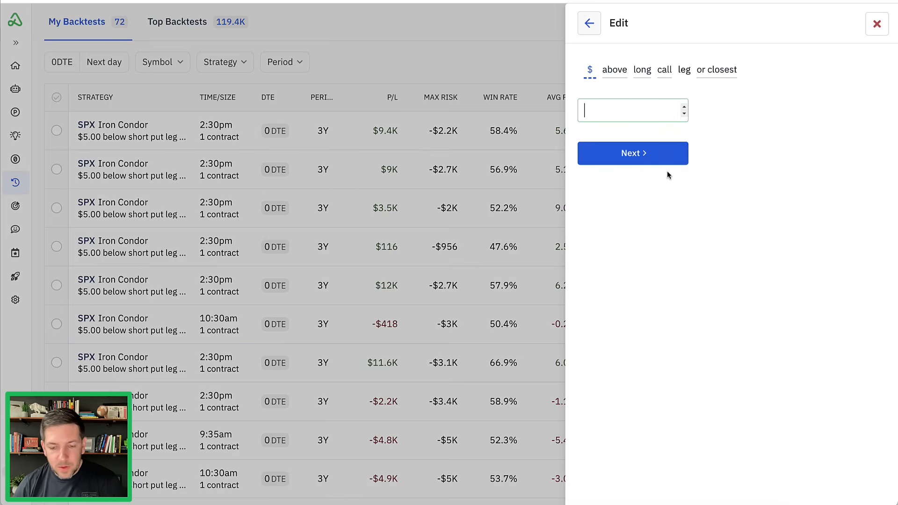
type("5")
left_click(656, 156)
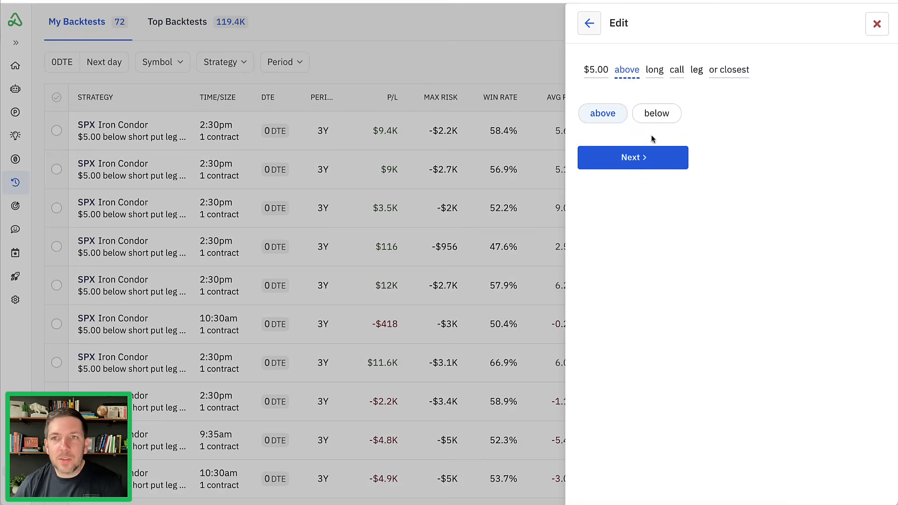
left_click(655, 114)
left_click(656, 114)
left_click(656, 115)
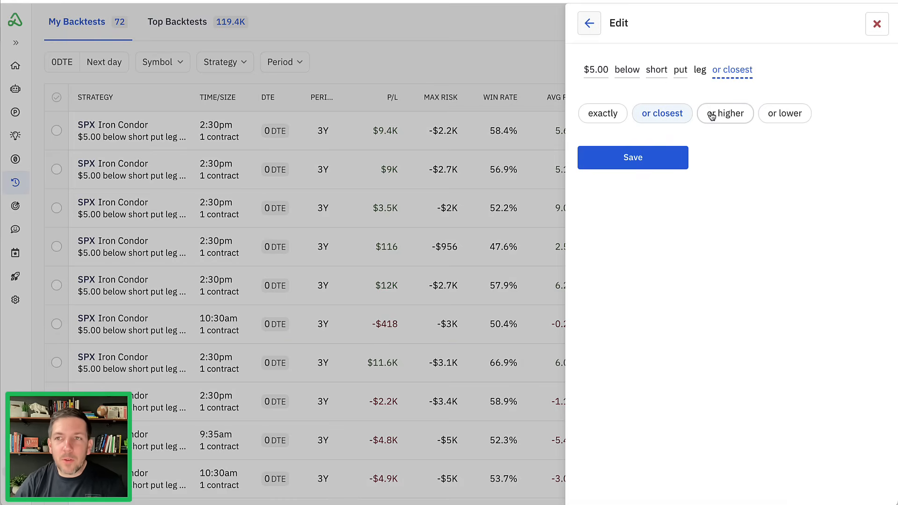
left_click(603, 113)
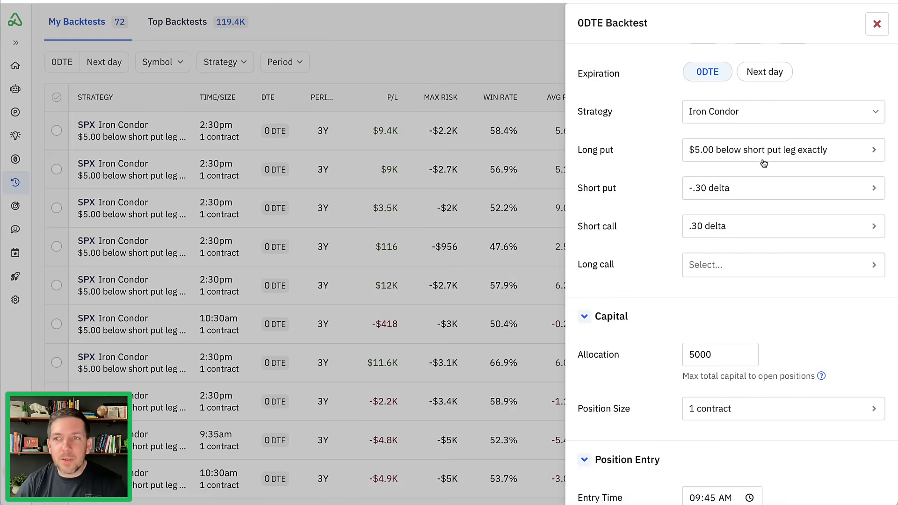
- Define the long call leg as exactly $5.00 above the short call leg
left_click(740, 272)
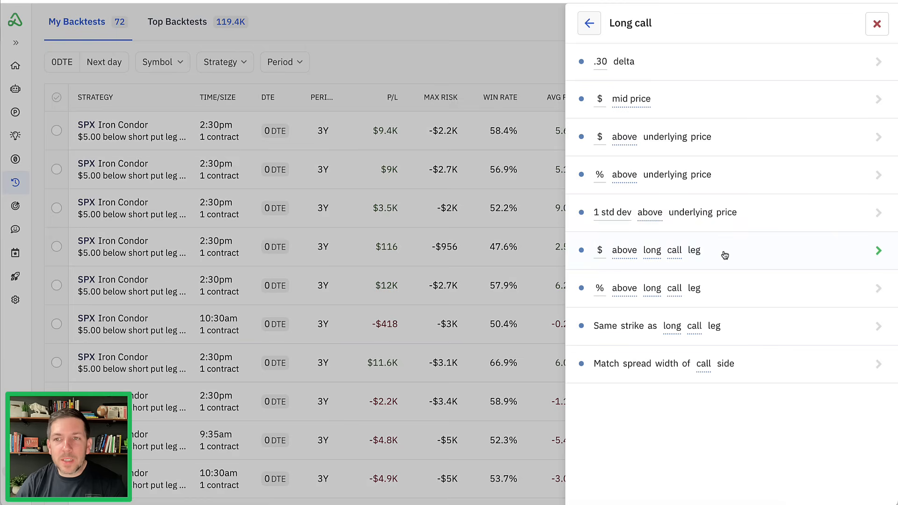
left_click(667, 254)
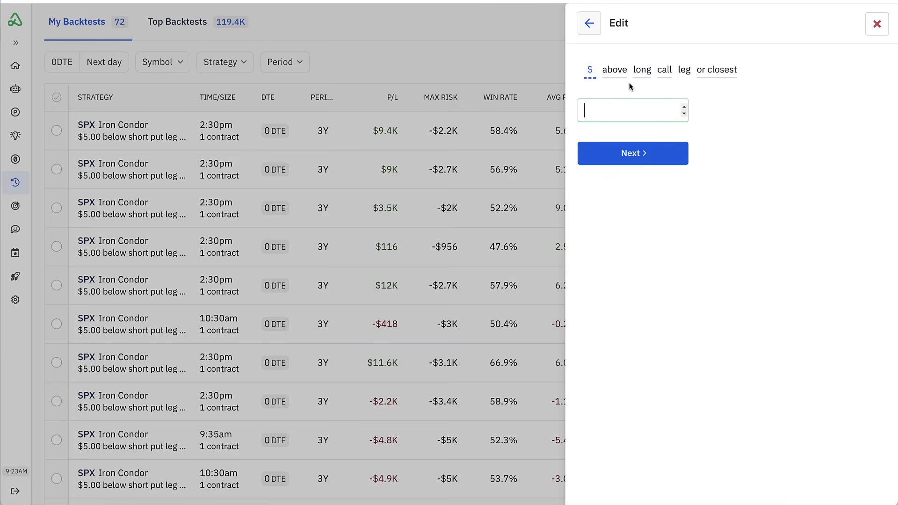
type("5")
left_click(618, 156)
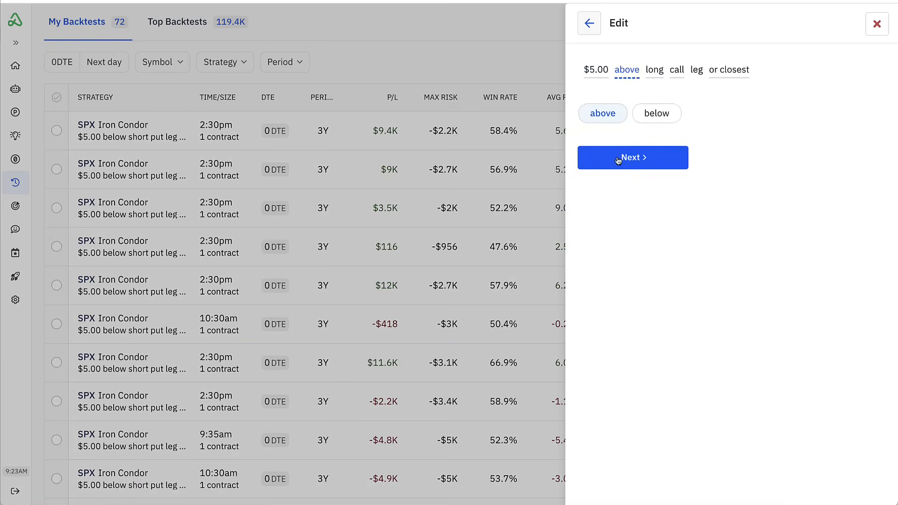
left_click(641, 161)
left_click(648, 114)
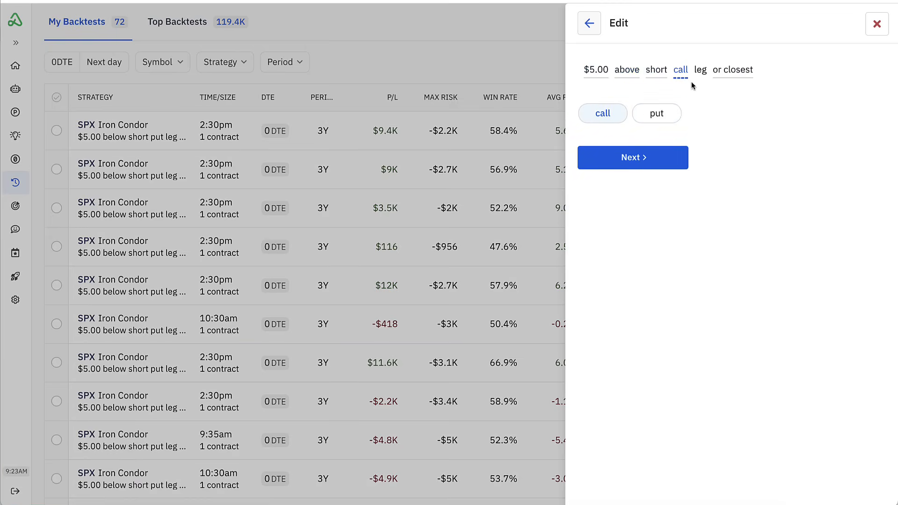
left_click(642, 159)
left_click(603, 114)
left_click(634, 158)
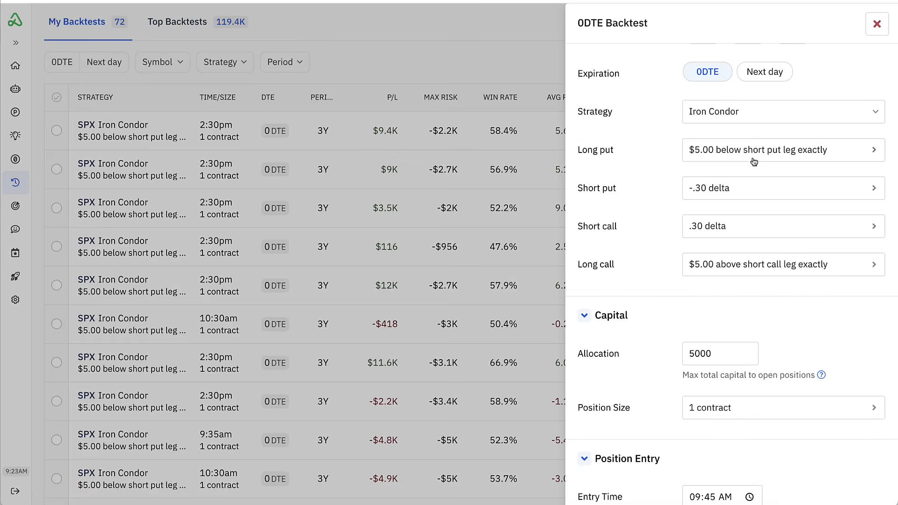
- Try a capital allocation of 3500 and set it back to 5000
scroll(661, 202, "down", 5)
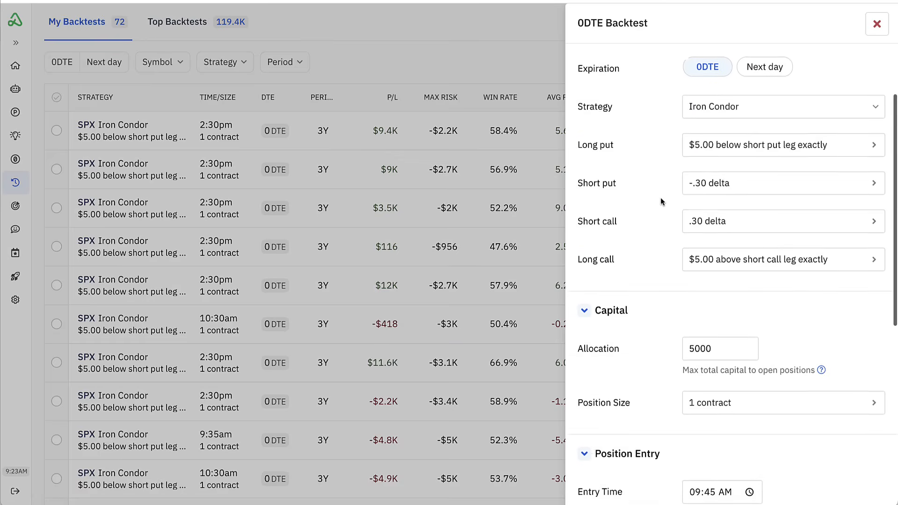
scroll(660, 198, "down", 1)
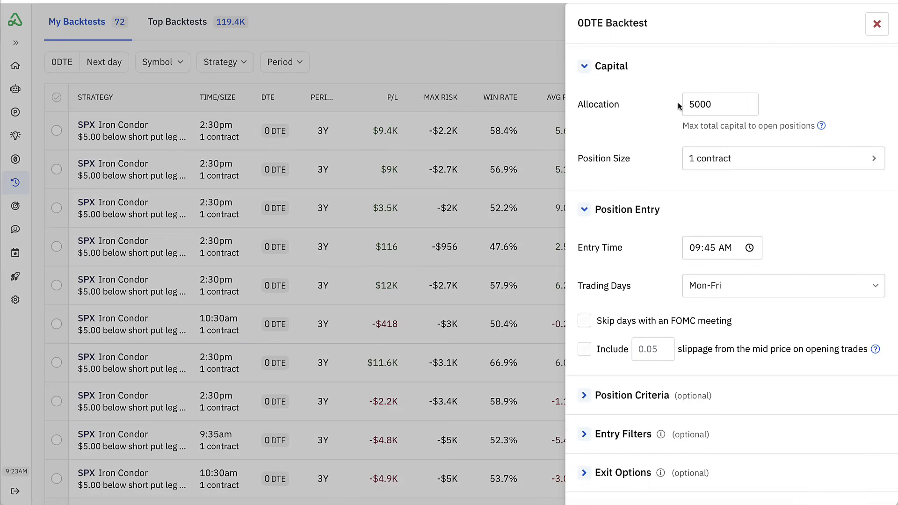
double_click(714, 104)
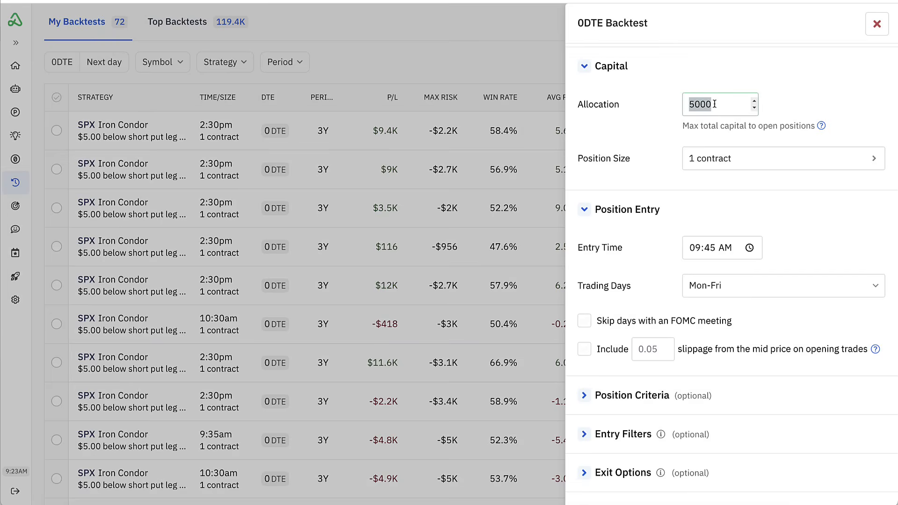
type("3500")
key("BackSpace")
key("BackSpace")
key("BackSpace")
key("BackSpace")
type("5000")
left_click(656, 110)
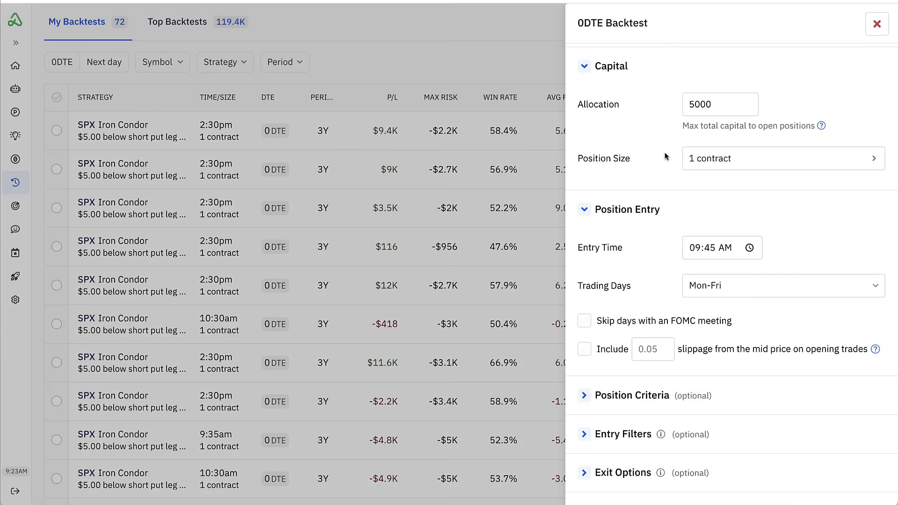
- Review the position size choices, including the percentage based on total capital or allocation, and leave without changing the size
left_click(760, 161)
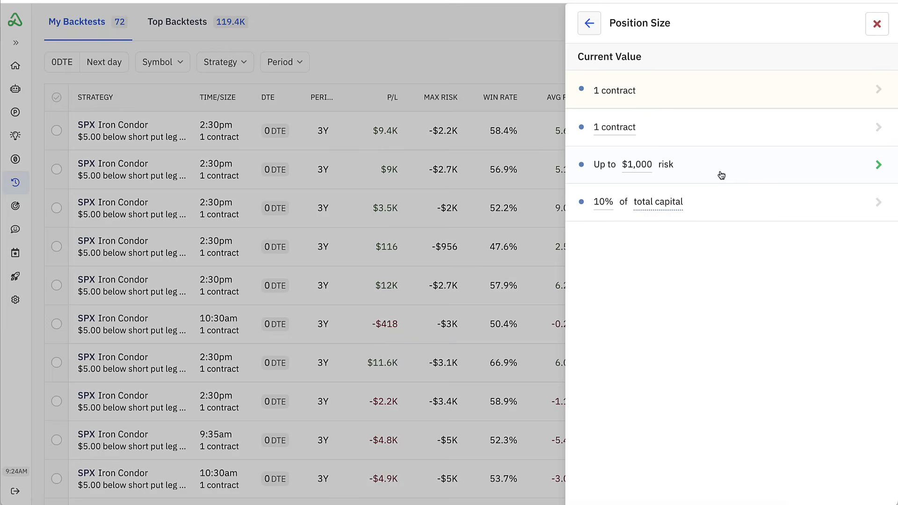
left_click(649, 210)
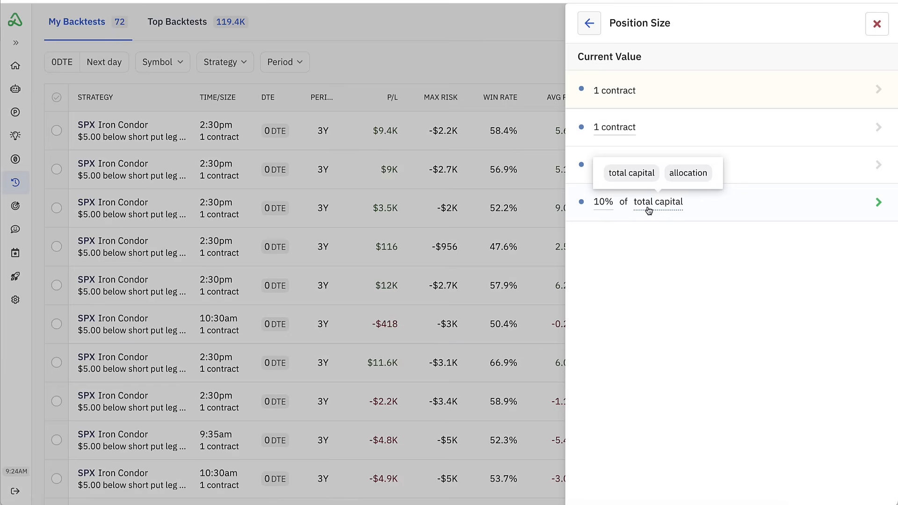
left_click(695, 215)
left_click(589, 23)
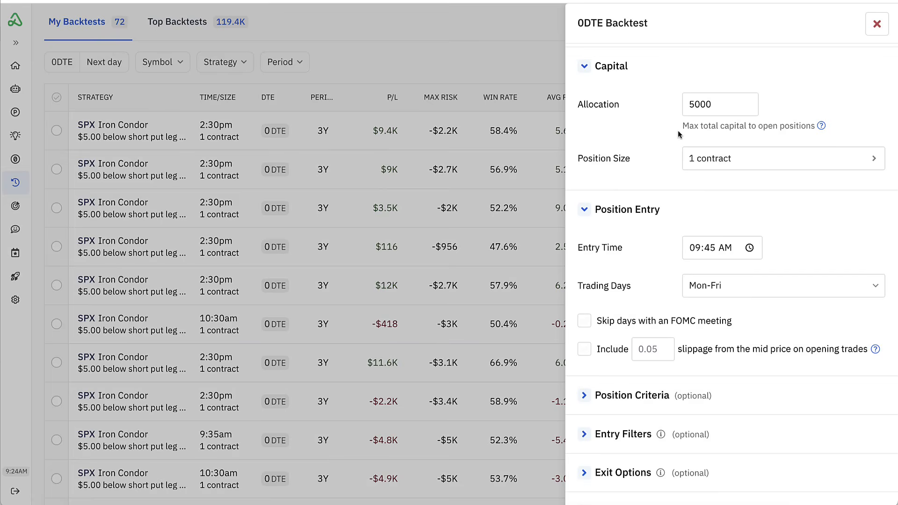
- Set the position entry time to 10:55 AM
scroll(678, 130, "down", 3)
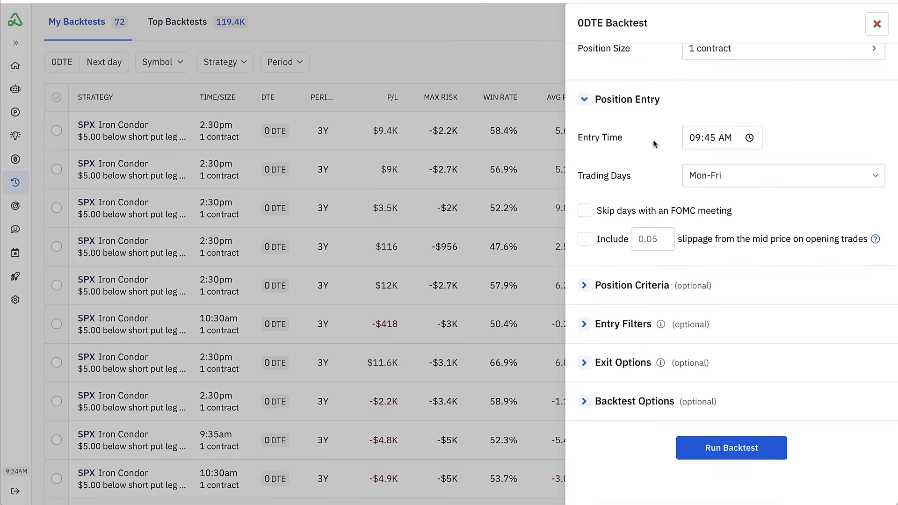
left_click(700, 145)
type("10:55")
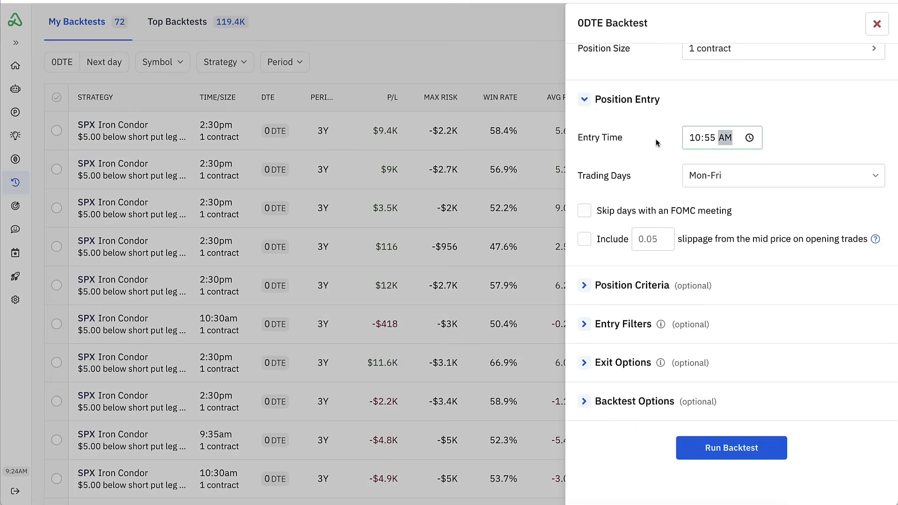
- Set the position entry time to 02:30 PM
left_click(694, 140)
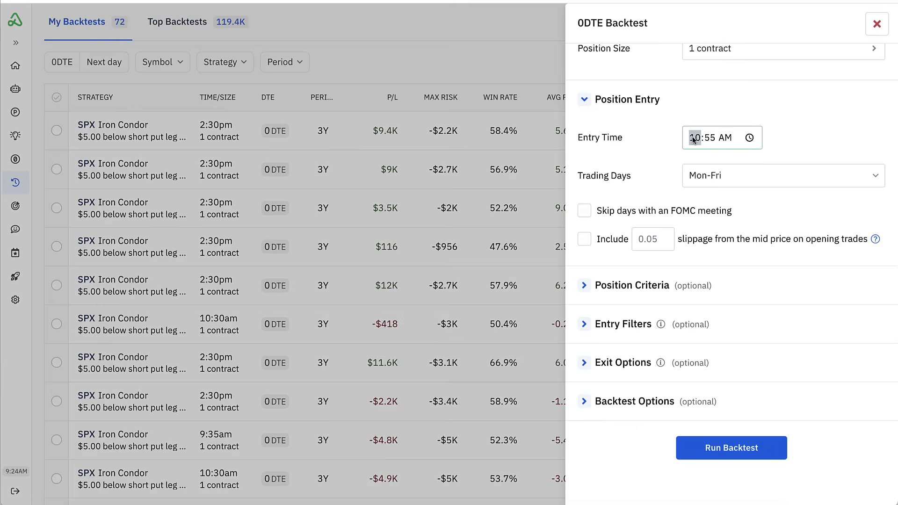
type("2")
key("p")
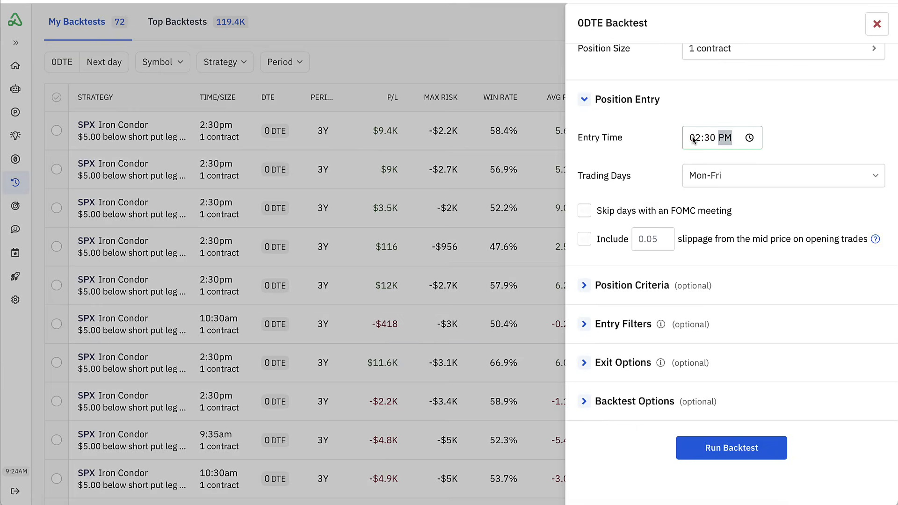
left_click(678, 145)
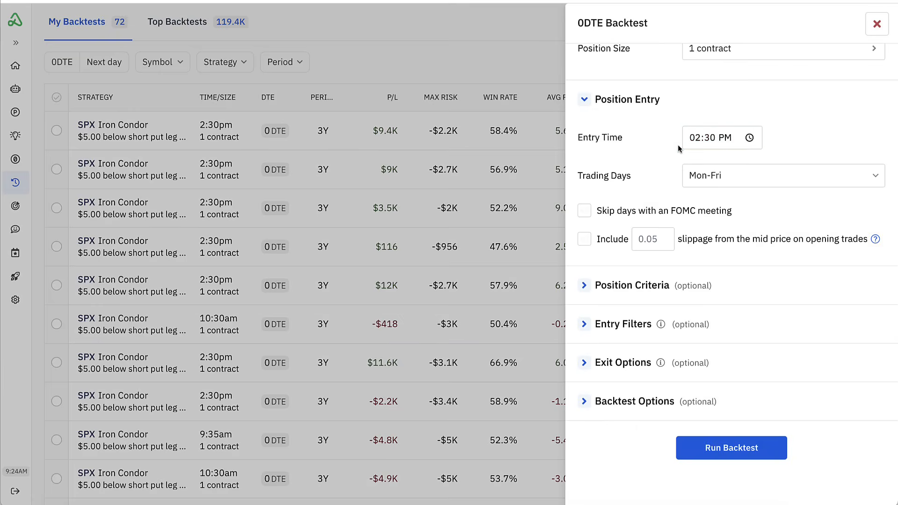
- Keep the trading days at Mon-Fri, skip days with an FOMC meeting and include 0.05 slippage on opening trades
left_click(711, 183)
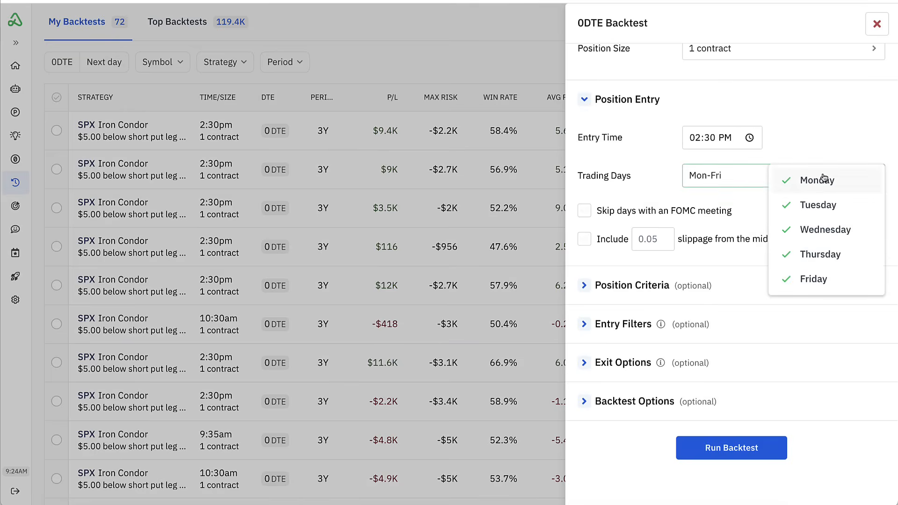
left_click(723, 192)
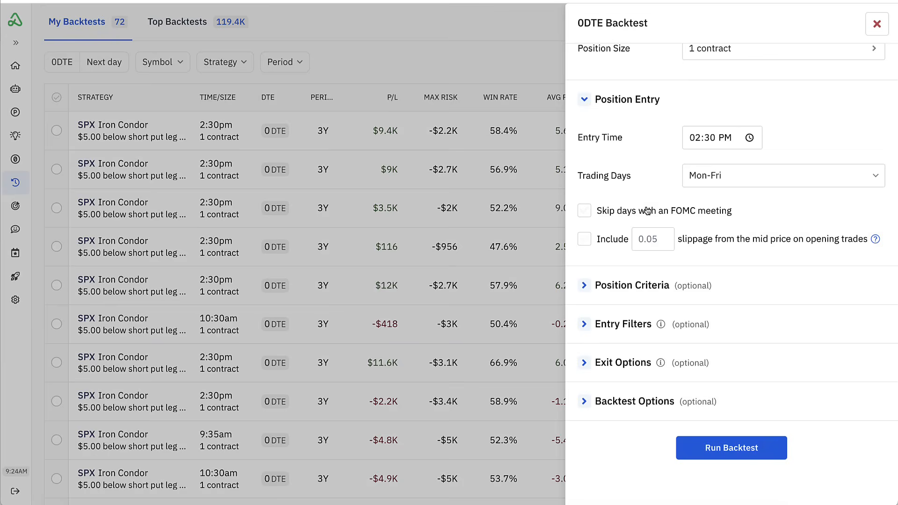
left_click(584, 212)
left_click(585, 240)
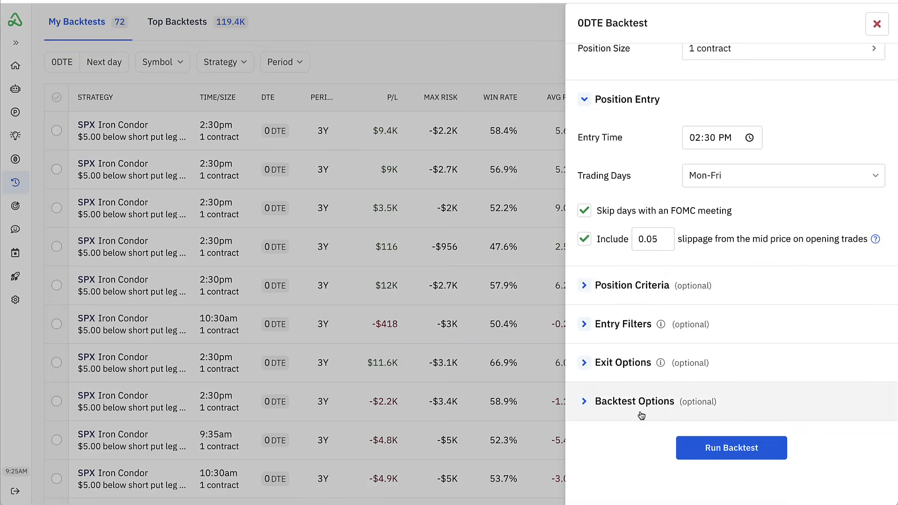
- Review the position details, capital and entry settings, and show the optional position criteria
scroll(635, 271, "up", 4)
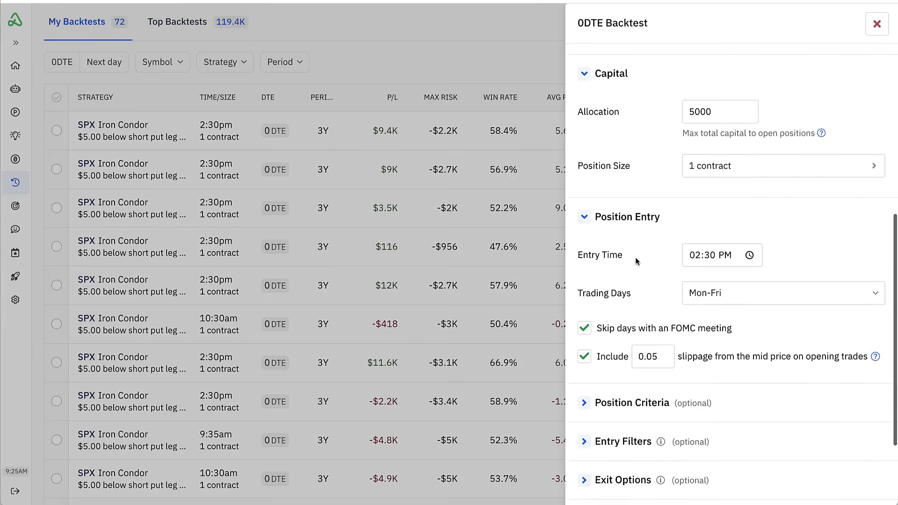
scroll(635, 257, "up", 5)
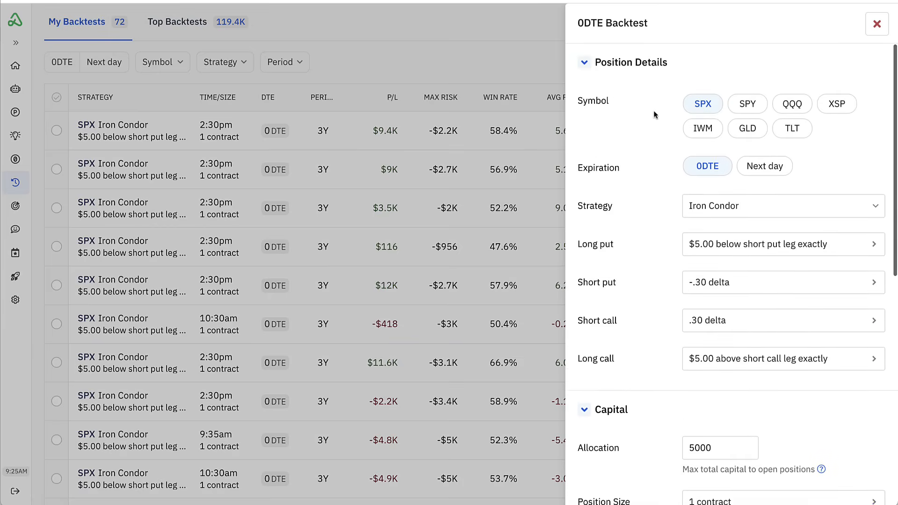
scroll(653, 108, "down", 1)
scroll(654, 112, "down", 6)
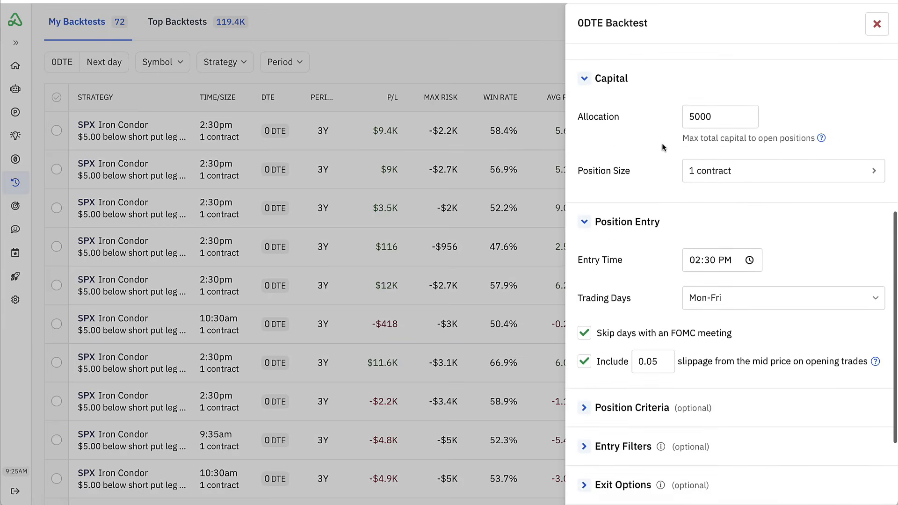
scroll(660, 102, "down", 2)
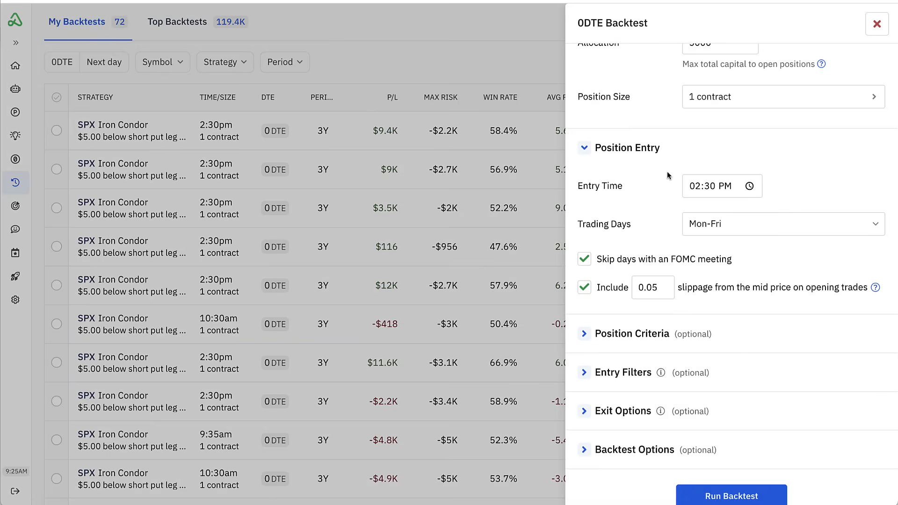
scroll(667, 172, "down", 1)
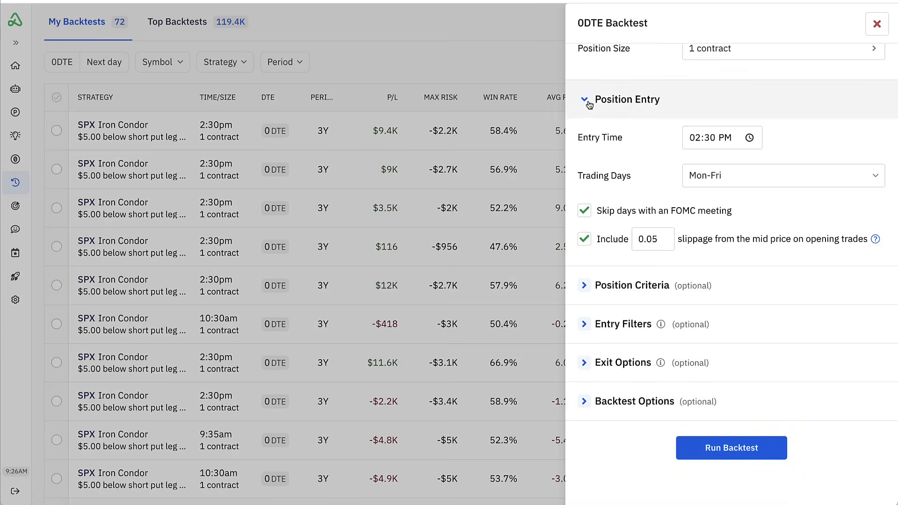
left_click(584, 287)
scroll(585, 287, "down", 3)
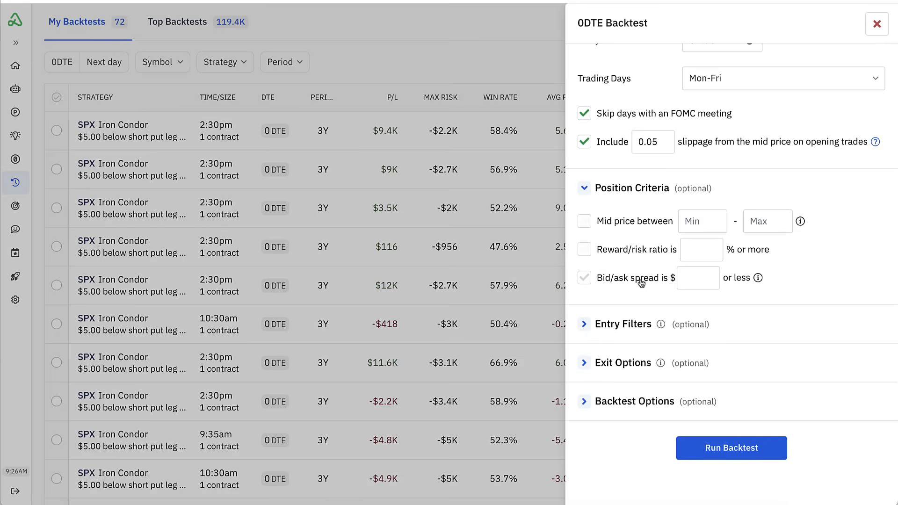
- Show the optional entry filters and review the available ranges, indicators and moving averages without adding any
left_click(628, 324)
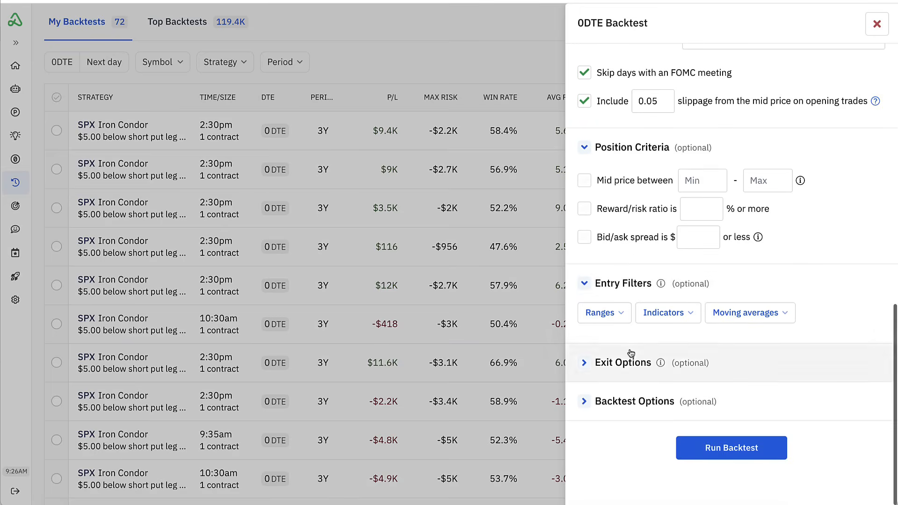
left_click(622, 315)
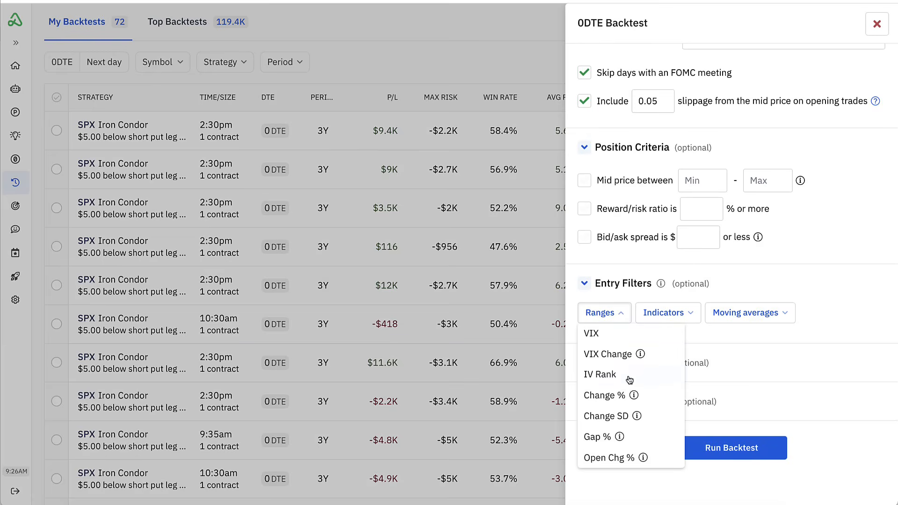
left_click(676, 315)
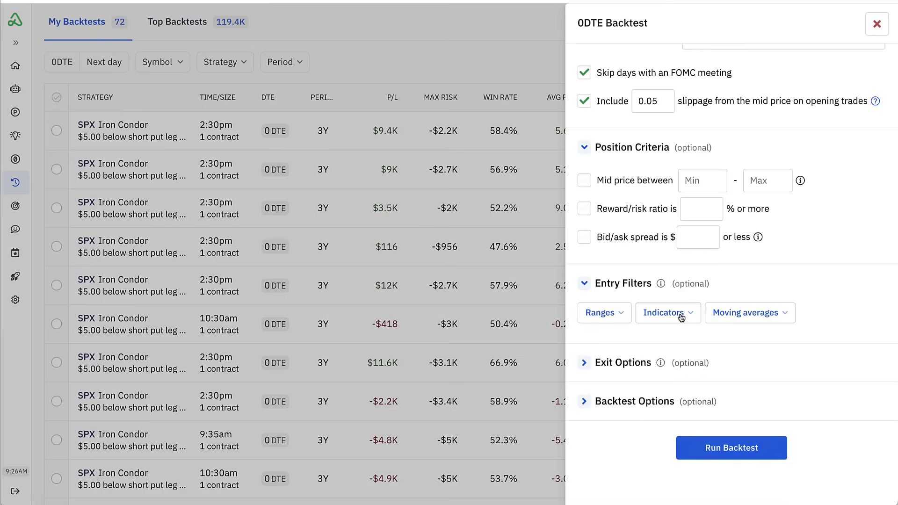
left_click(679, 316)
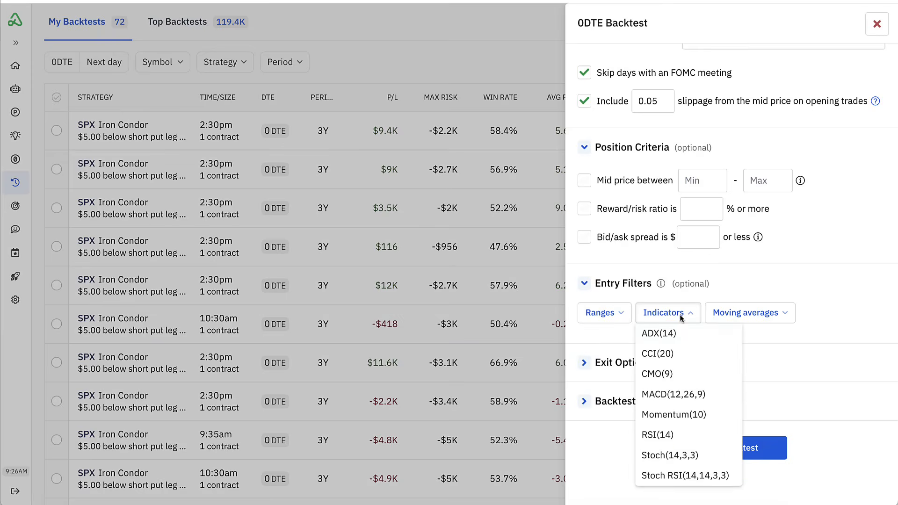
left_click(764, 312)
left_click(714, 313)
left_click(746, 287)
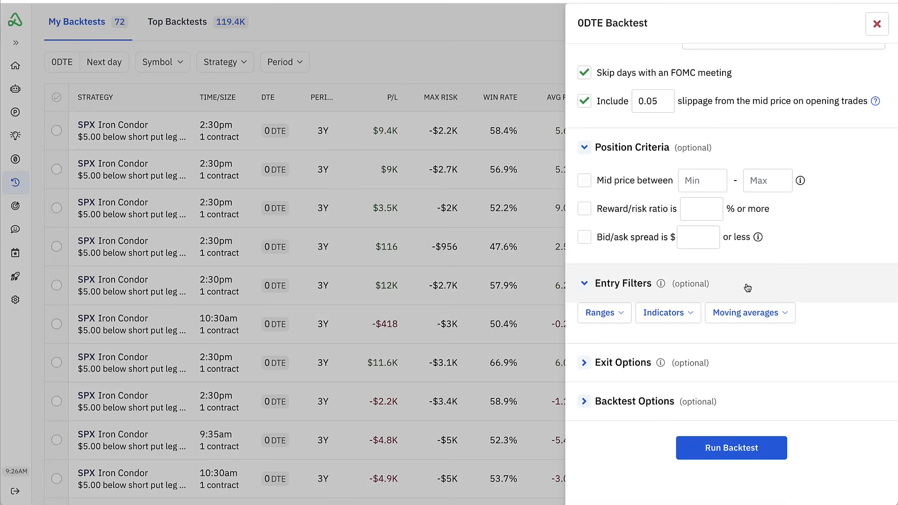
- Show the exit options and review the expiration and touch choices without setting either one
left_click(584, 363)
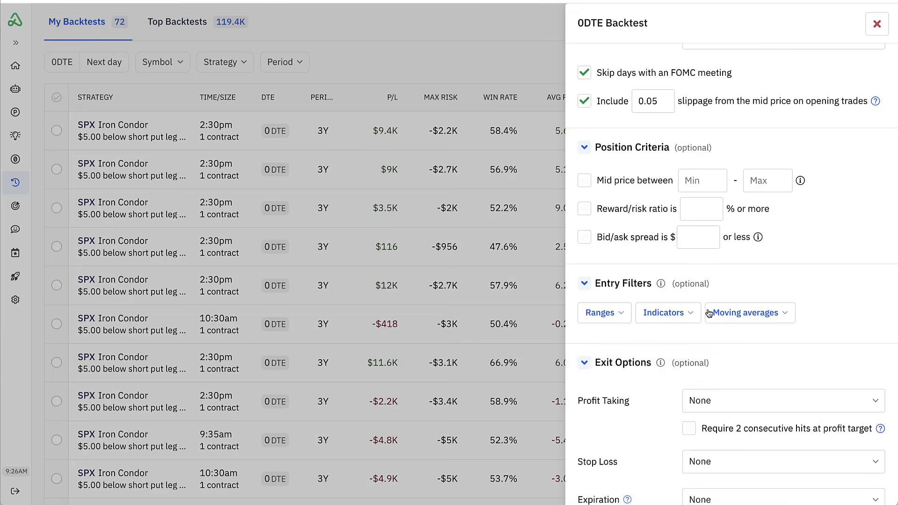
scroll(678, 318, "down", 3)
scroll(650, 347, "down", 3)
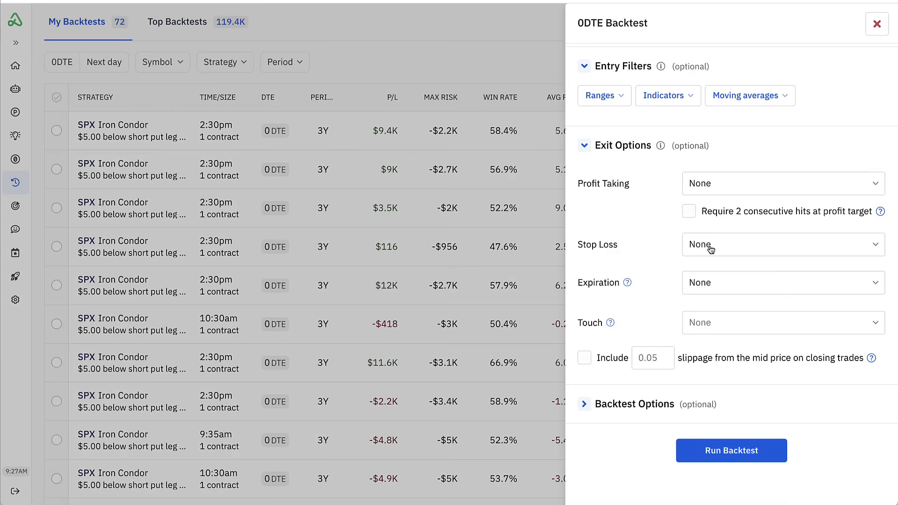
left_click(713, 282)
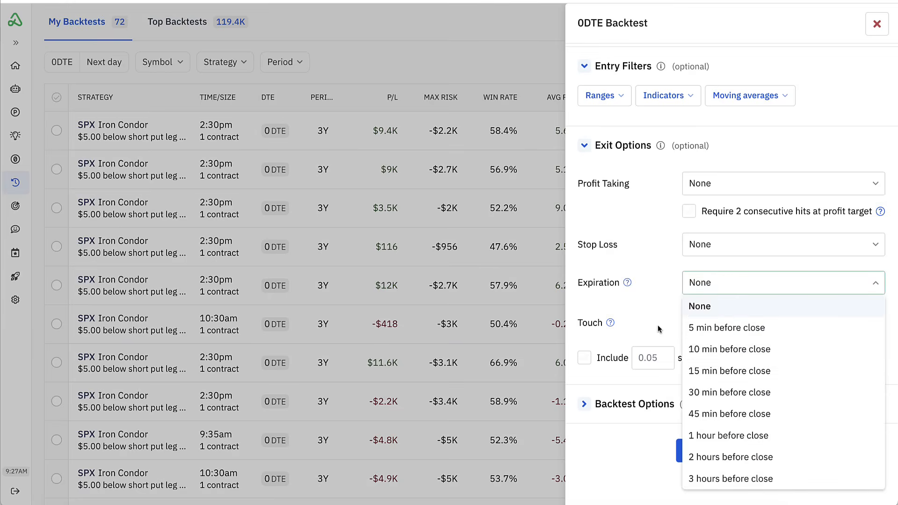
left_click(667, 297)
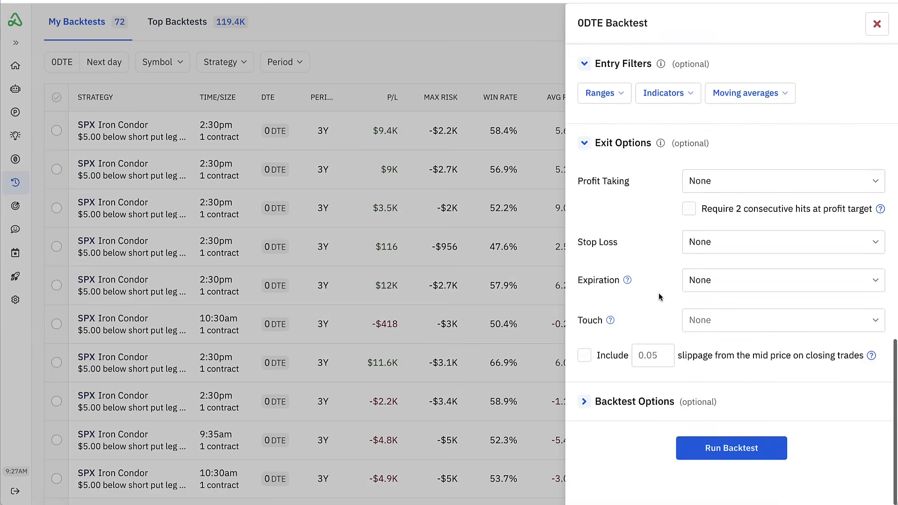
left_click(714, 326)
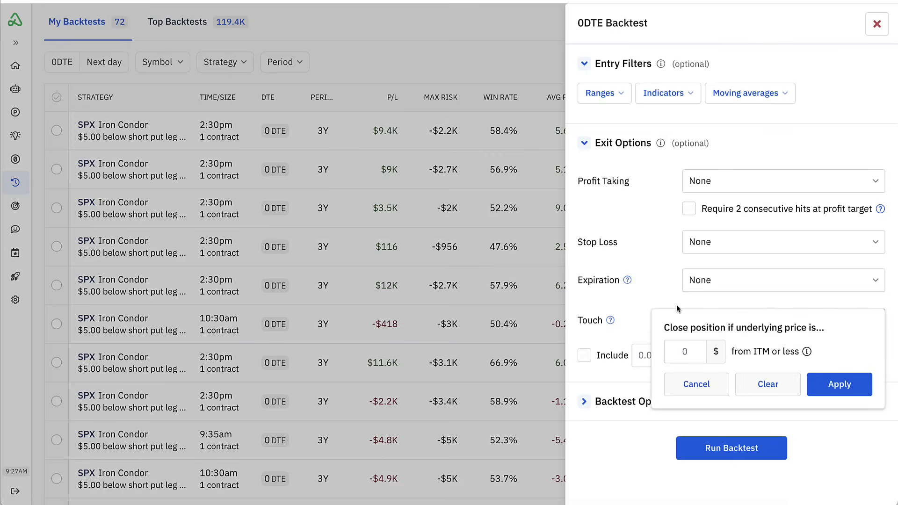
left_click(649, 280)
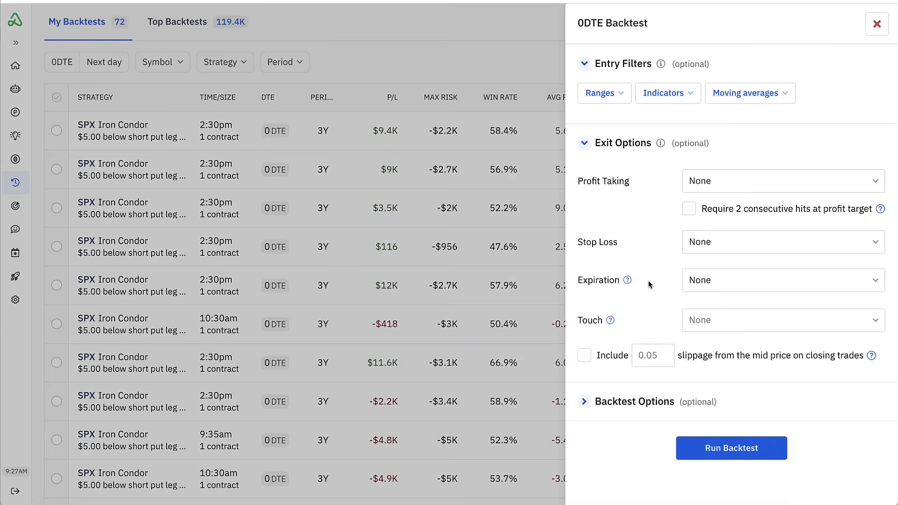
- Include 0.05 slippage from the mid price on closing trades
left_click(584, 355)
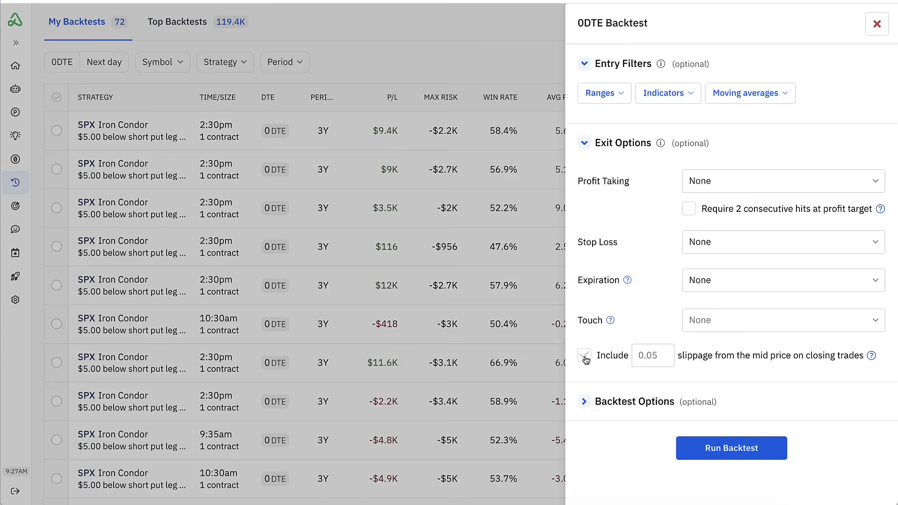
left_click(653, 356)
left_click(664, 337)
- Set the backtest's test period to 3 years in the backtest options
left_click(588, 391)
scroll(630, 320, "down", 1)
scroll(630, 319, "down", 1)
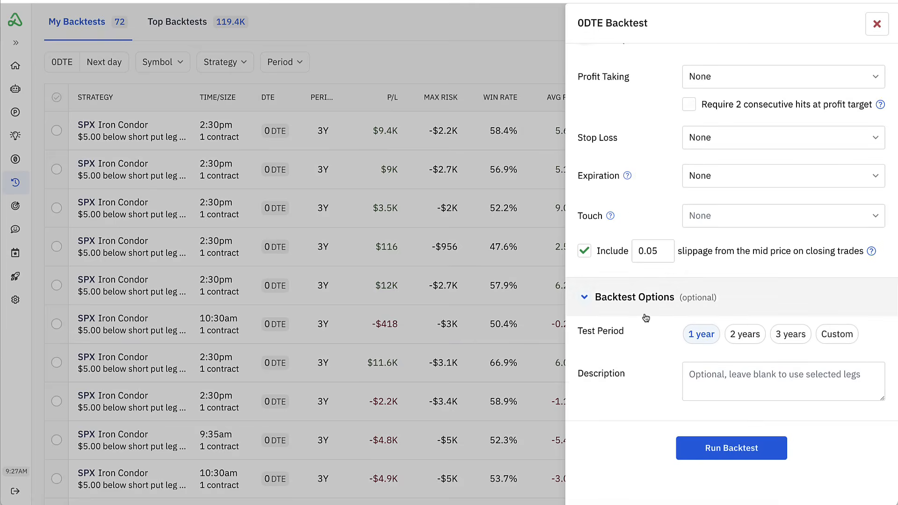
left_click(795, 340)
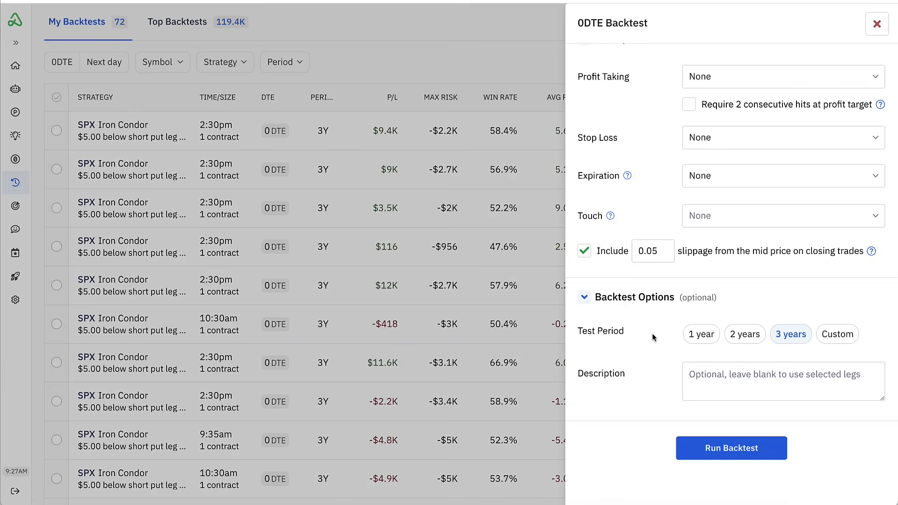
- Check the complete configuration, then run the backtest and open its results
scroll(652, 333, "up", 15)
scroll(651, 332, "up", 3)
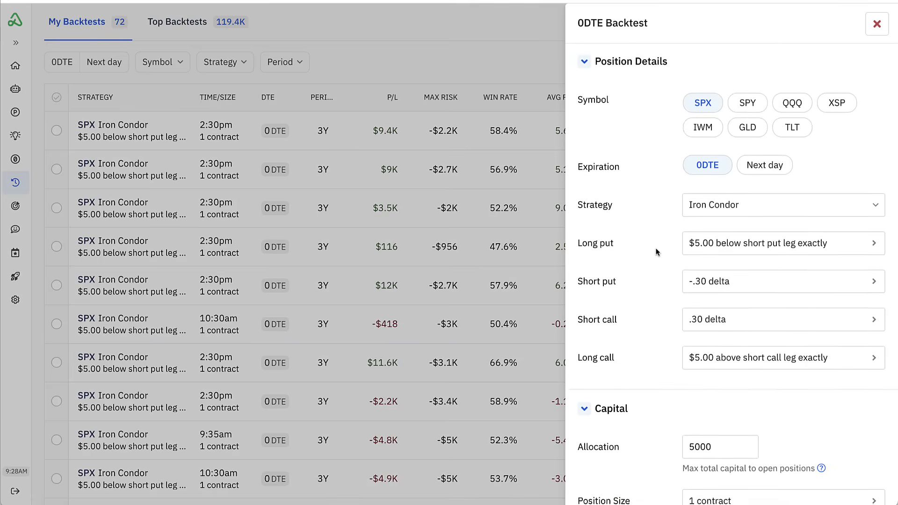
scroll(656, 253, "down", 6)
scroll(657, 252, "down", 2)
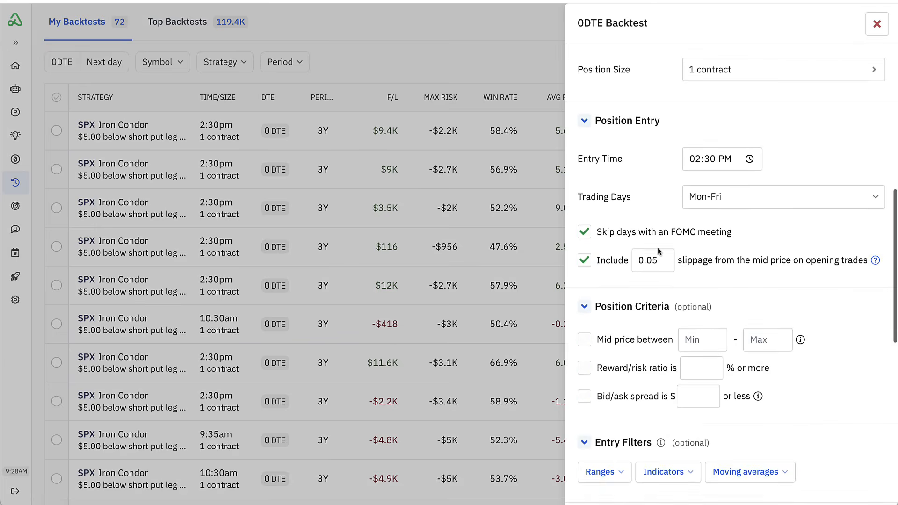
scroll(662, 164, "down", 1)
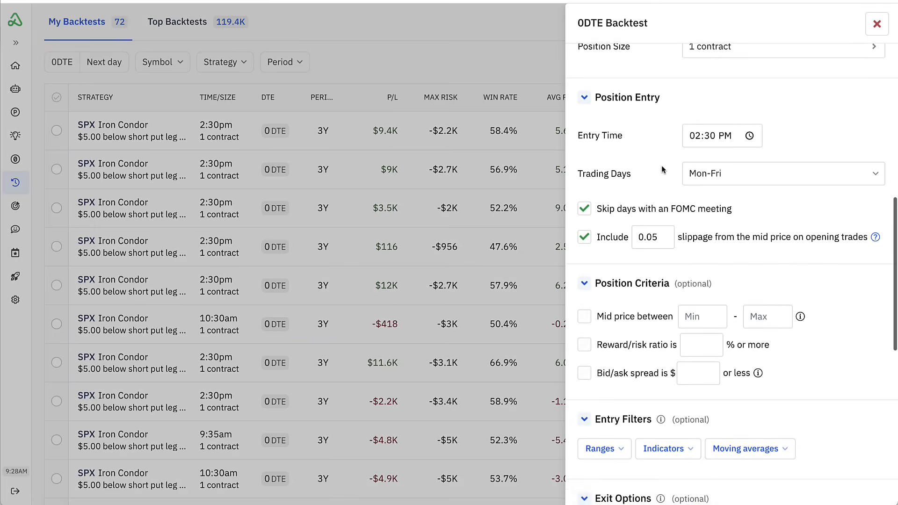
scroll(662, 169, "down", 6)
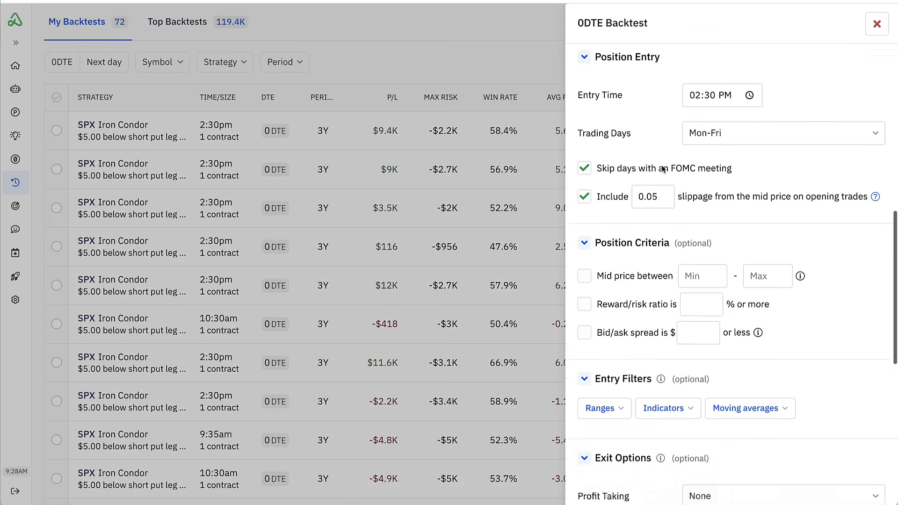
scroll(662, 169, "down", 4)
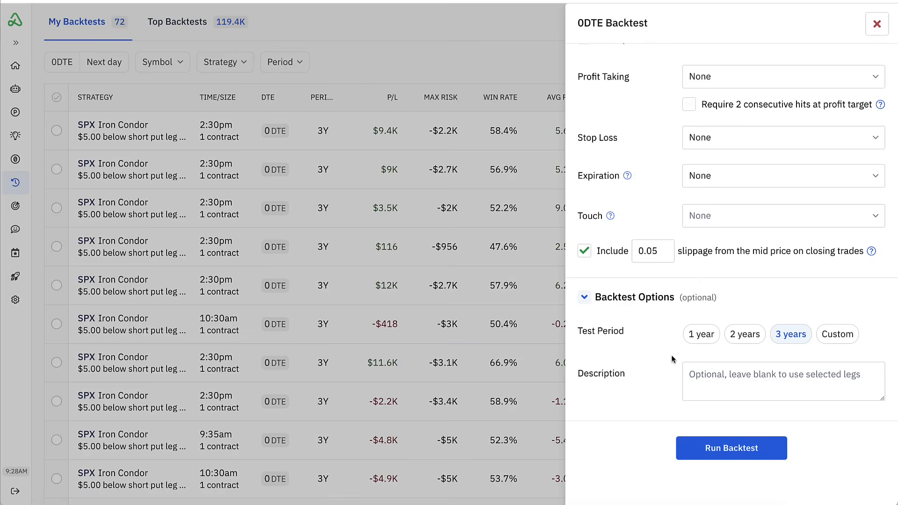
left_click(723, 452)
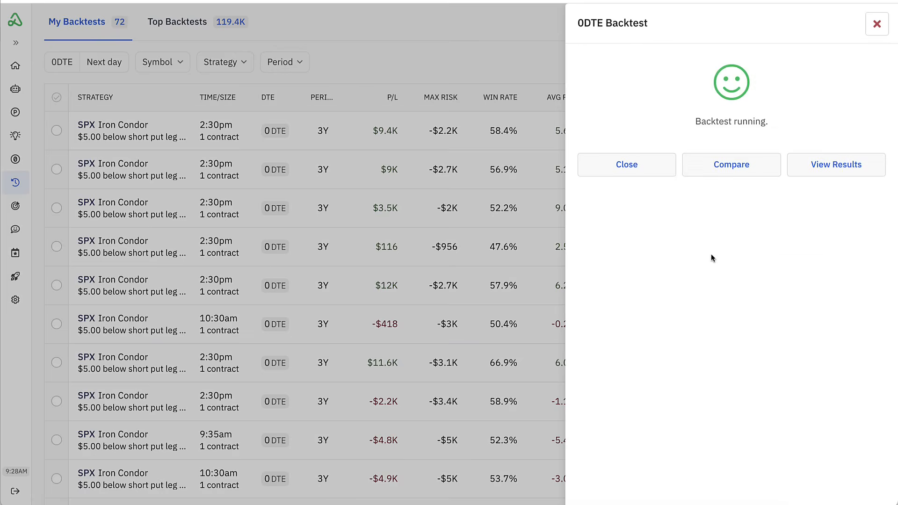
left_click(826, 171)
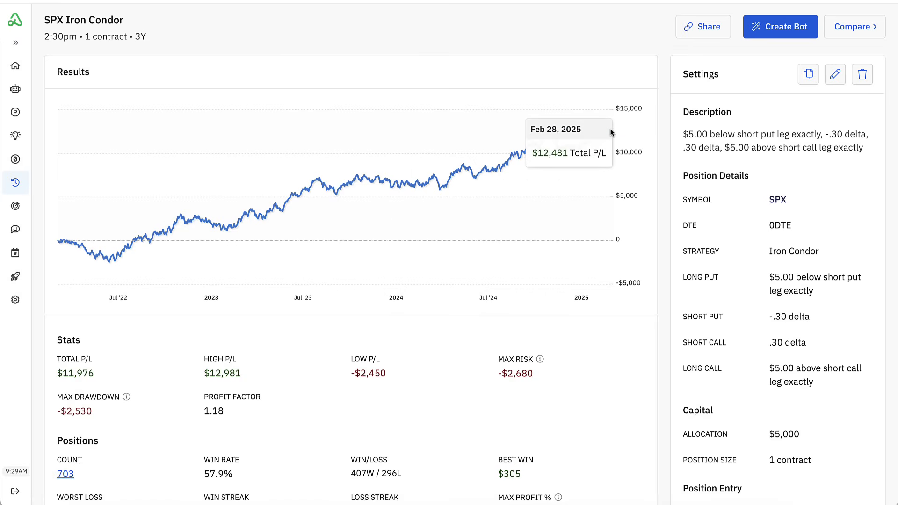
- Examine the result statistics for total, high and low P/L, max drawdown, profit factor and max risk
scroll(576, 136, "down", 2)
scroll(576, 142, "down", 4)
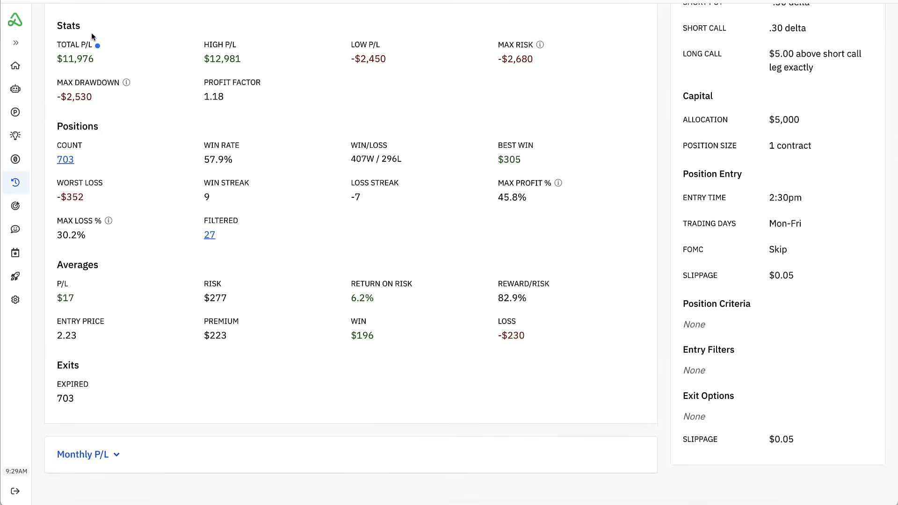
mouse_move(92, 33)
left_mouse_down()
mouse_move(51, 33)
mouse_move(48, 84)
mouse_move(87, 110)
mouse_move(136, 104)
mouse_move(149, 86)
left_mouse_up()
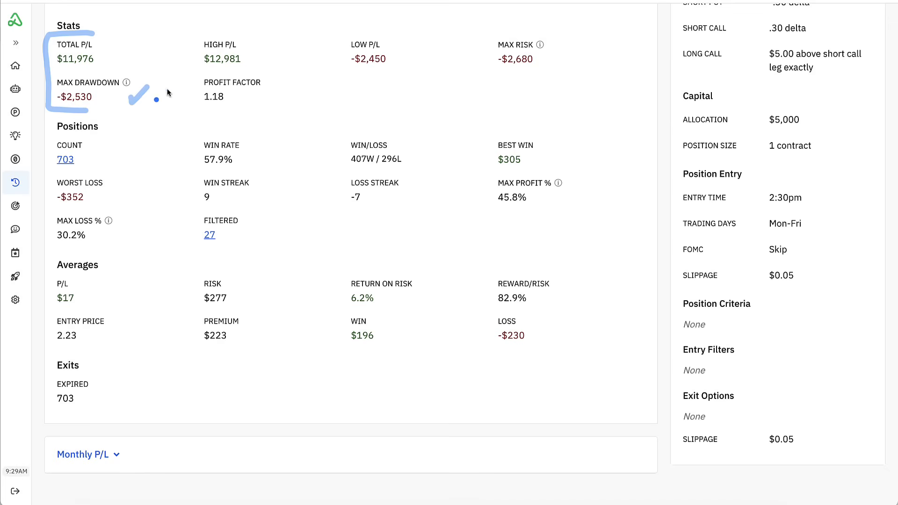
left_click_drag(240, 100, 263, 89)
left_click_drag(257, 55, 275, 43)
left_click_drag(427, 41, 431, 38)
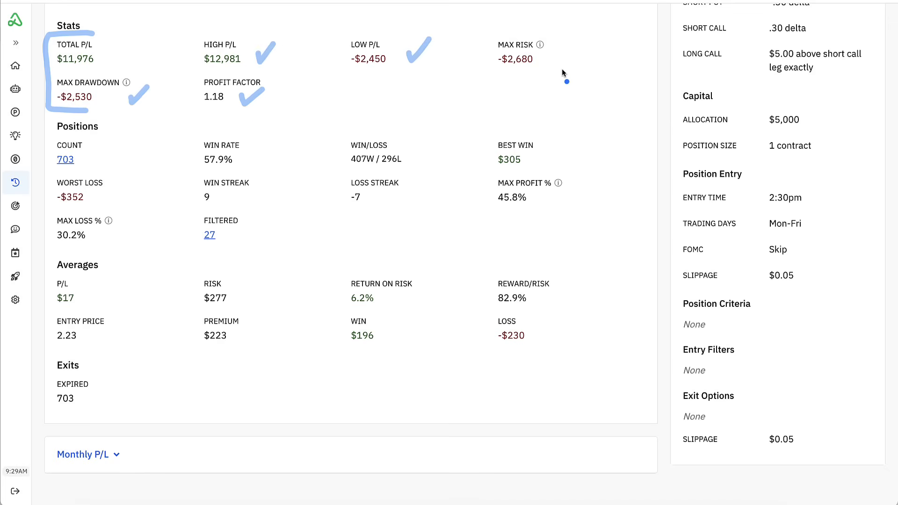
left_click_drag(558, 57, 579, 41)
key("Escape")
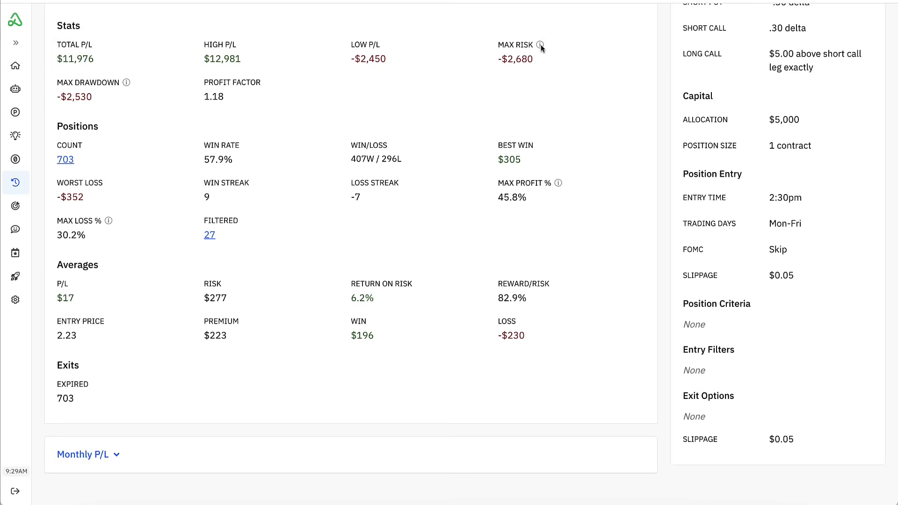
- Read the explanation of max risk and compare that figure with the total P/L
mouse_move(540, 45)
left_click_drag(508, 59, 533, 59)
left_click(539, 69)
left_click_drag(56, 66, 100, 65)
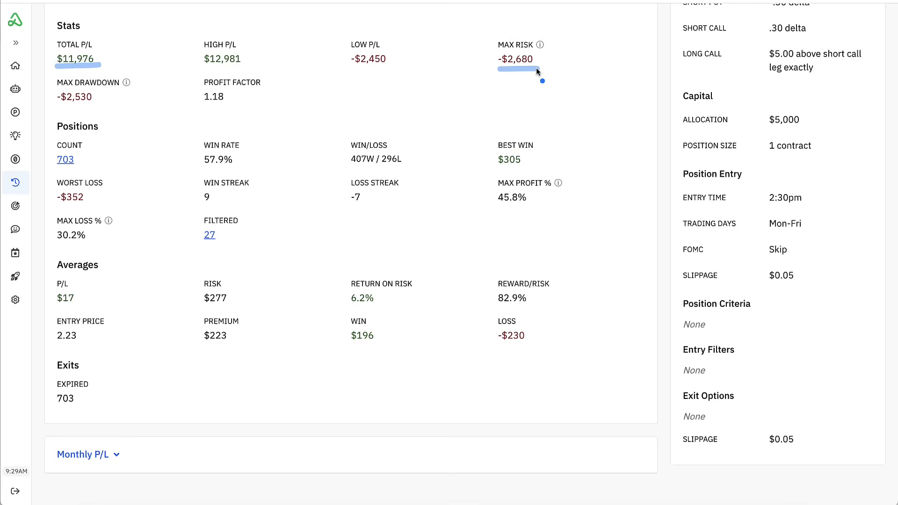
- Examine the Positions statistics for trade count, win rate, win/loss split, and win and loss streaks
scroll(369, 115, "down", 1)
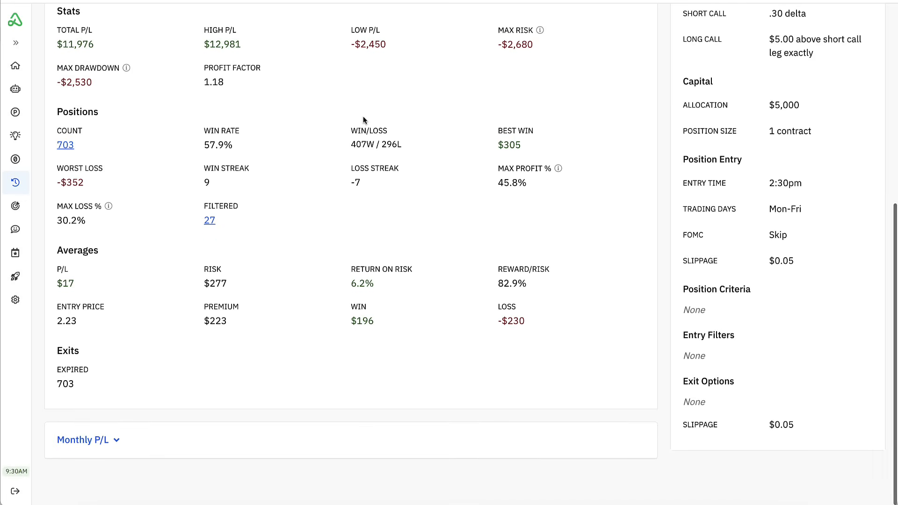
mouse_move(65, 100)
left_mouse_down()
mouse_move(51, 105)
mouse_move(47, 210)
mouse_move(73, 232)
left_mouse_up()
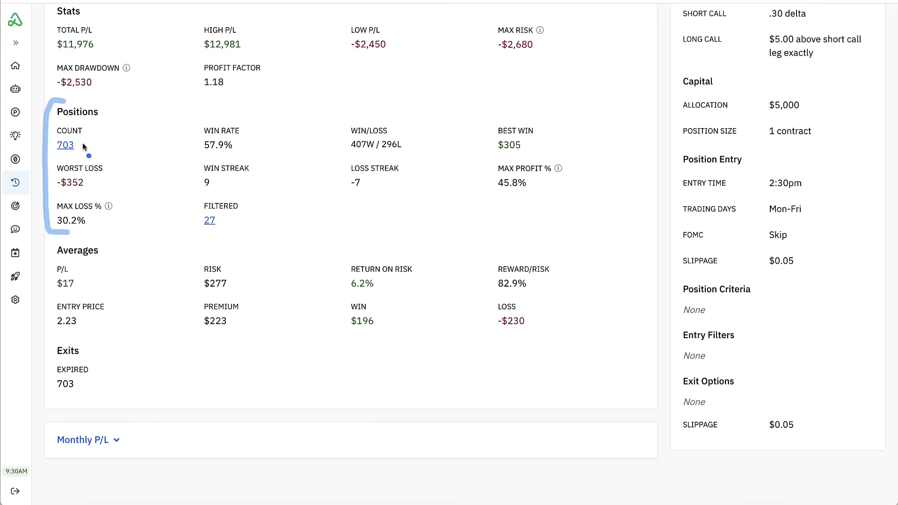
mouse_move(81, 142)
left_mouse_down()
mouse_move(86, 148)
mouse_move(104, 126)
left_mouse_up()
left_click_drag(352, 156, 392, 157)
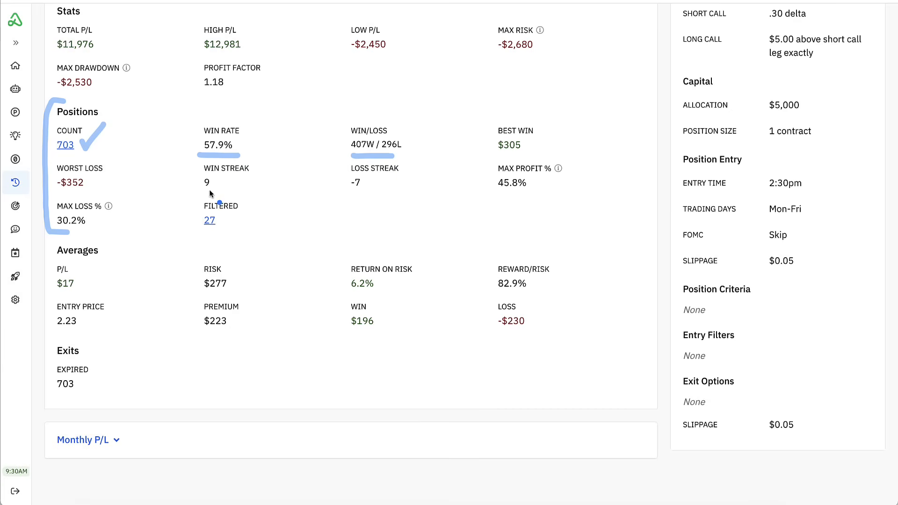
left_click_drag(200, 191, 255, 191)
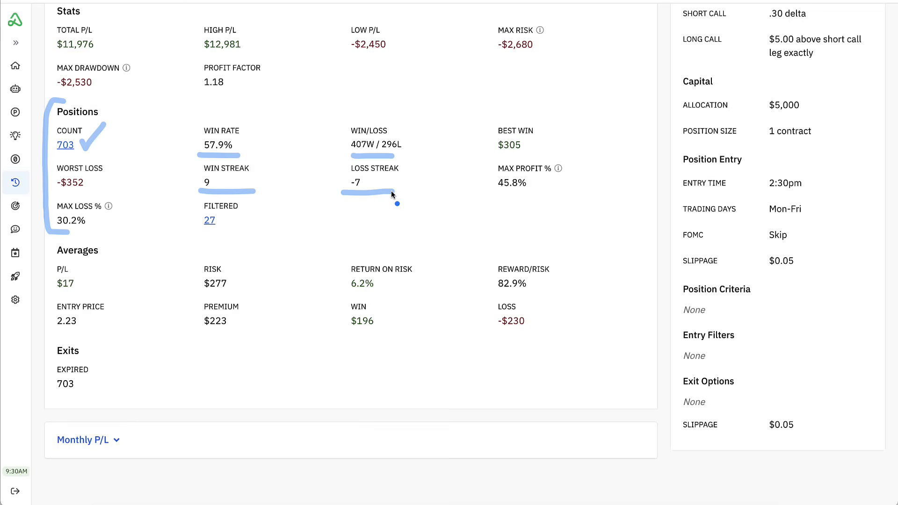
key("Escape")
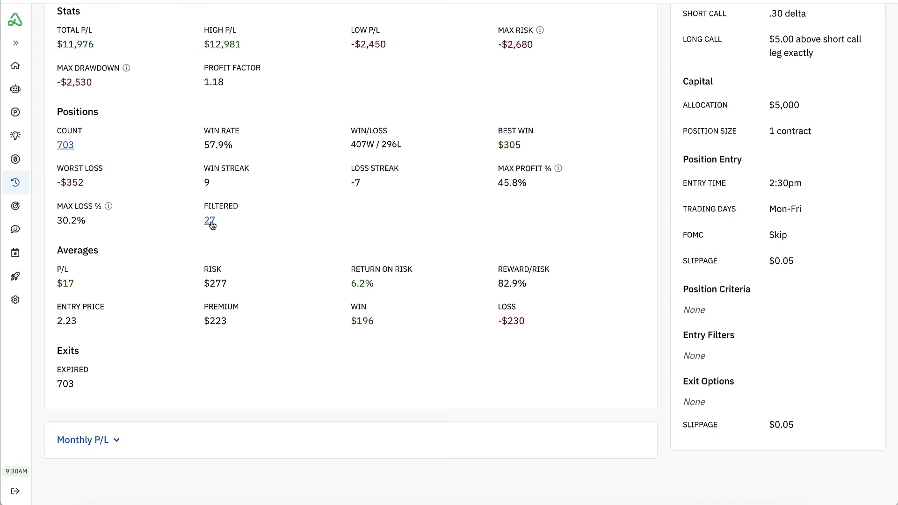
- Browse the list of backtested positions and inspect the trade details of the Mar 14, 2022 iron condor
left_click(66, 146)
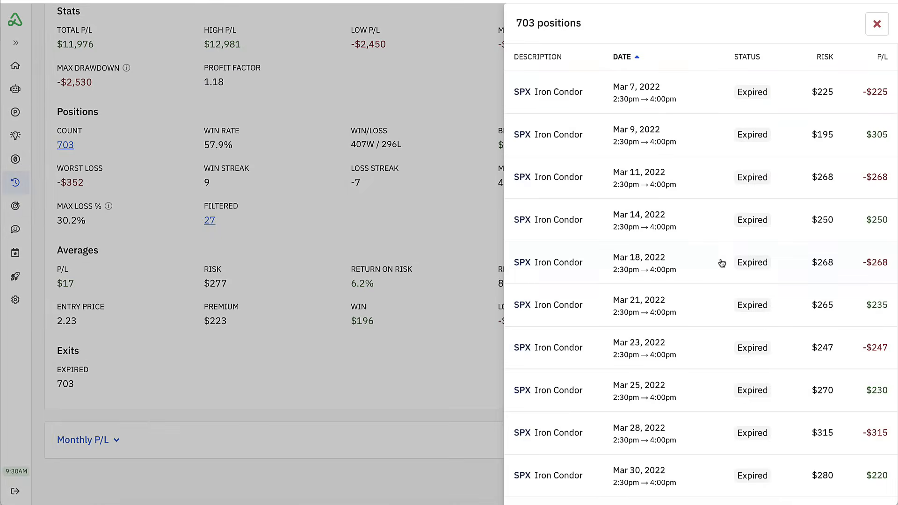
left_click(702, 221)
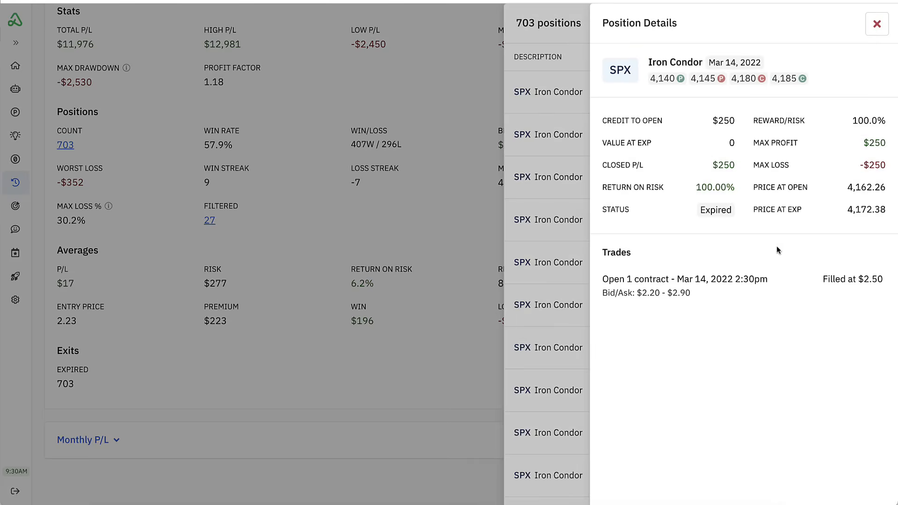
left_click(877, 24)
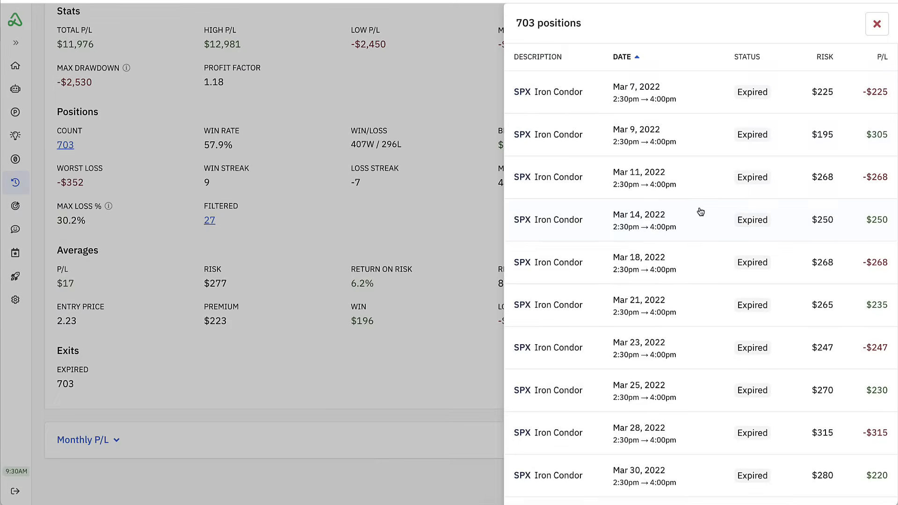
scroll(700, 210, "down", 15)
scroll(700, 210, "down", 20)
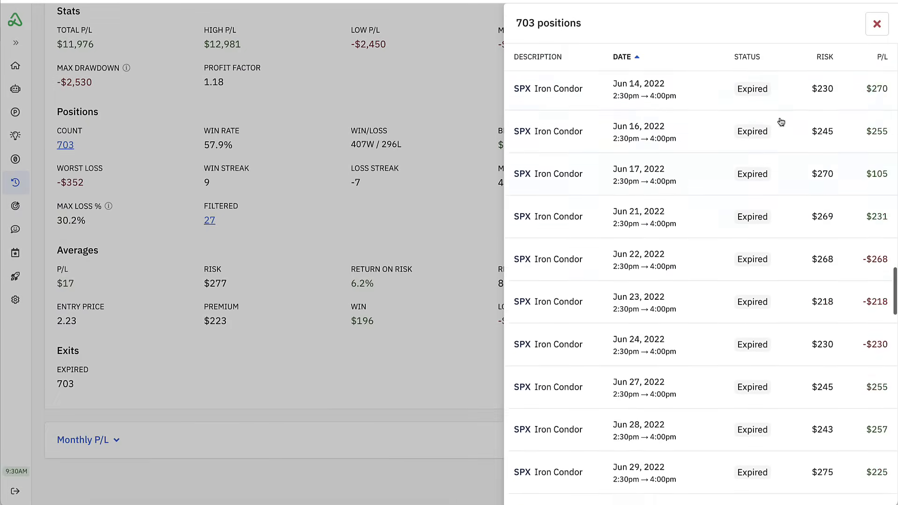
left_click(877, 24)
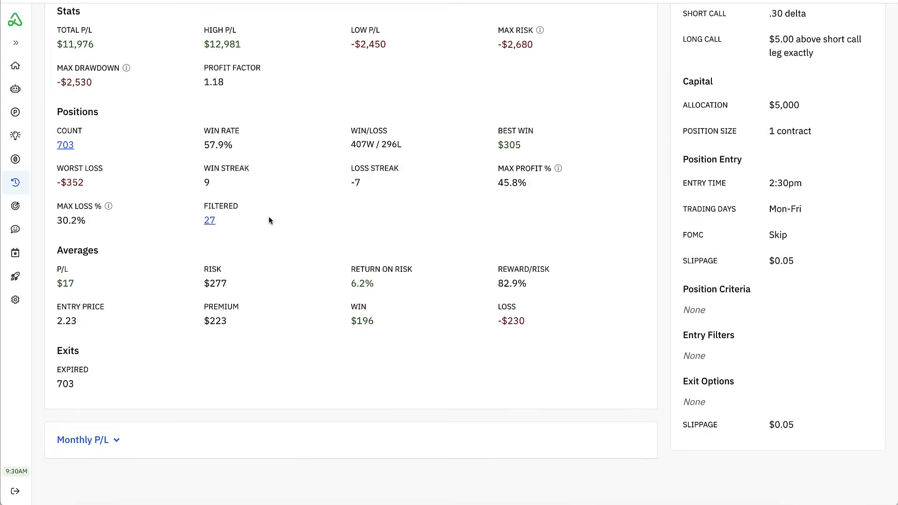
- Review the filtered days by reason: FOMC day, pricing issue detected and leg error detected
left_click(209, 222)
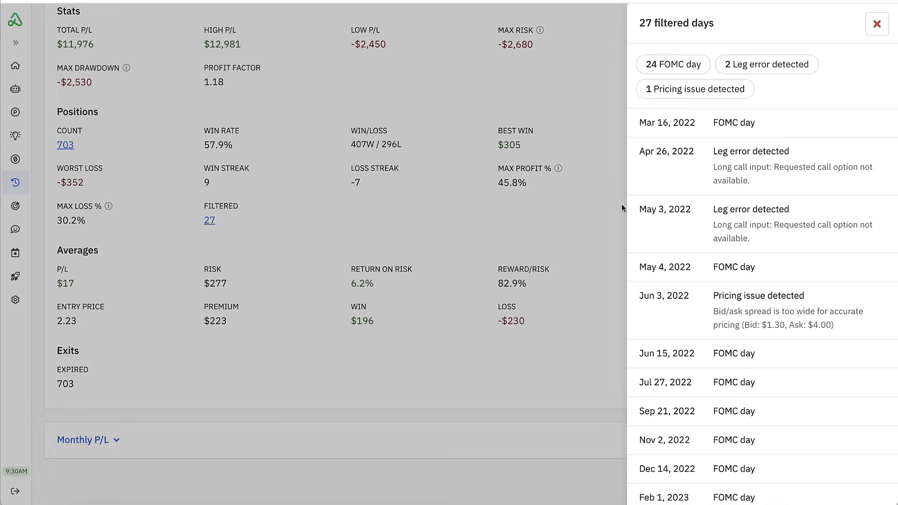
left_click(679, 70)
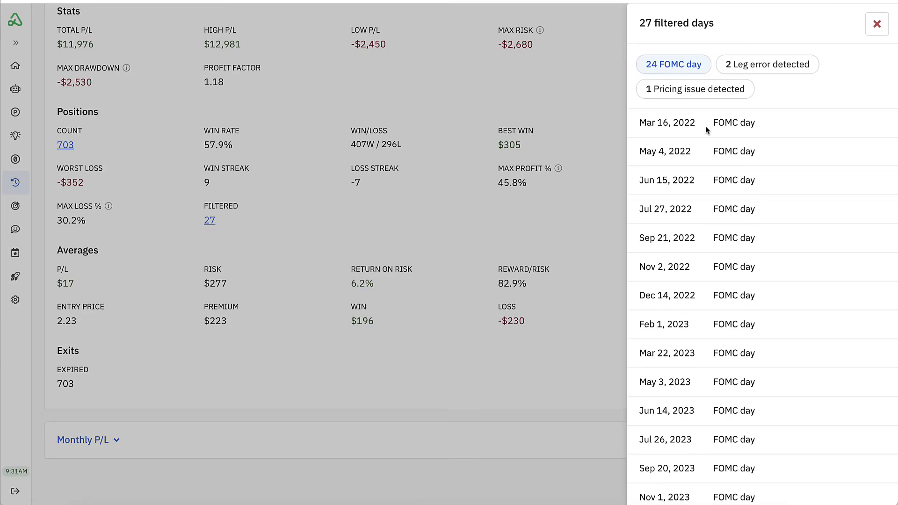
left_click(700, 89)
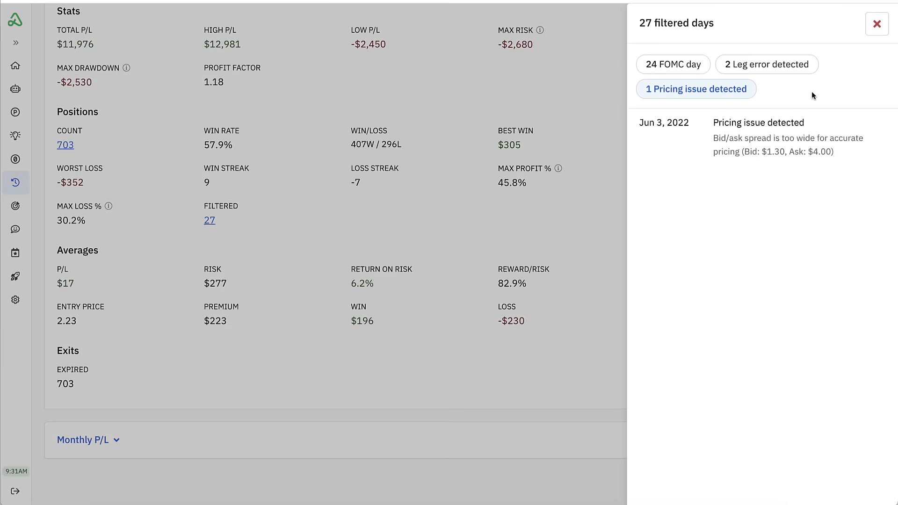
left_click(781, 71)
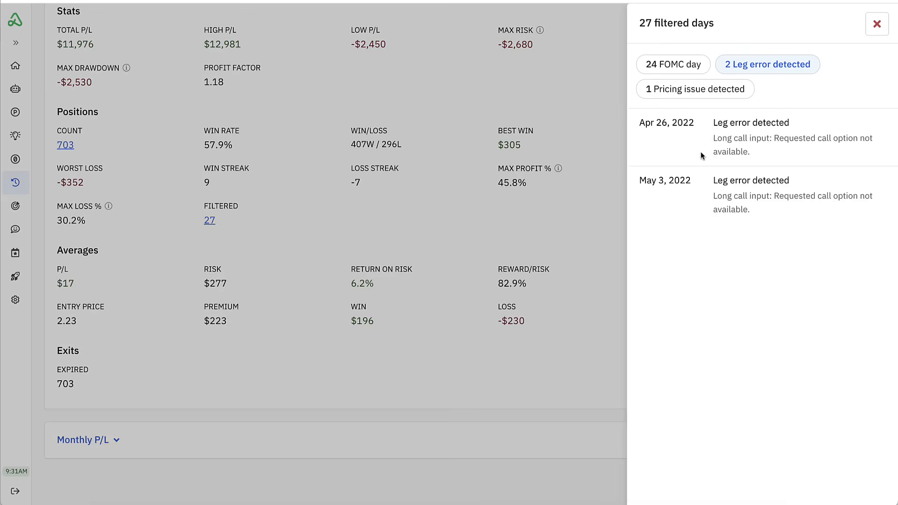
left_click(692, 65)
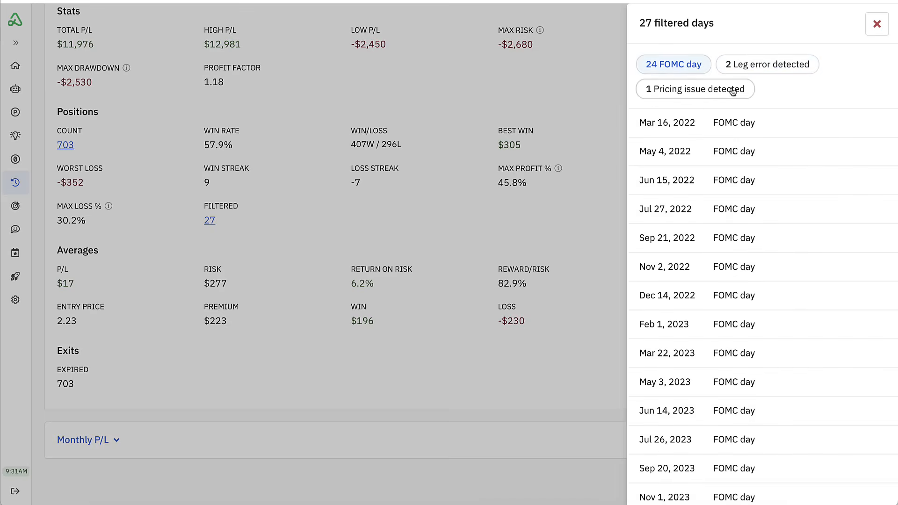
left_click(877, 24)
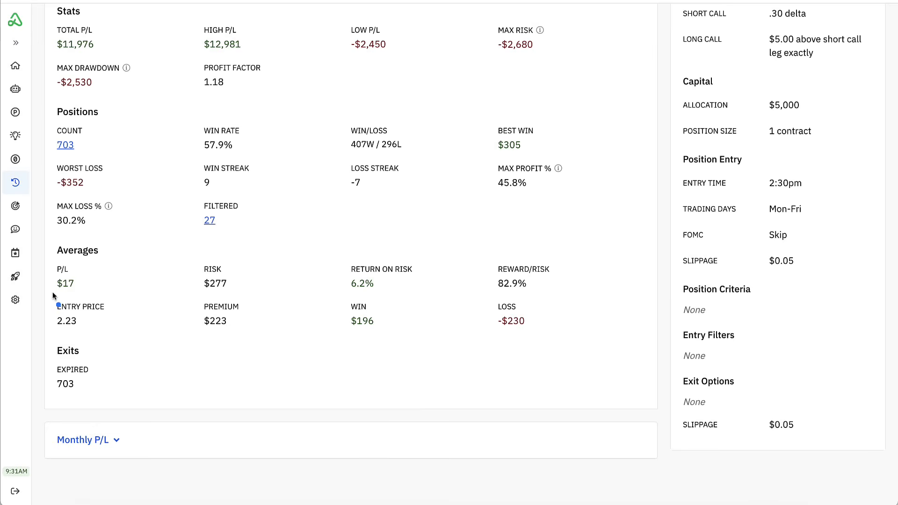
- Examine the average P/L, risk, premium, return on risk and reward/risk, plus the expired count under Exits
left_click_drag(51, 293, 82, 293)
left_click_drag(225, 292, 229, 293)
mouse_move(201, 334)
left_mouse_down()
mouse_move(248, 313)
mouse_move(225, 332)
left_mouse_up()
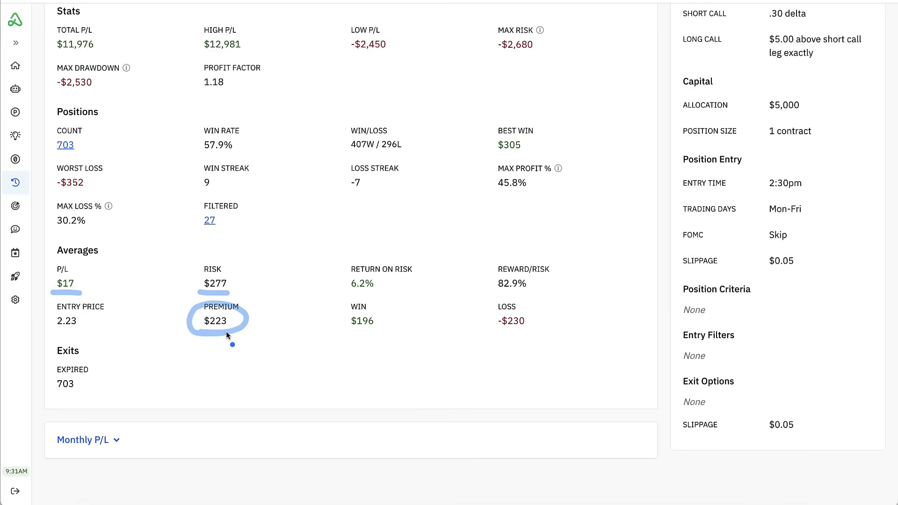
left_click_drag(344, 296, 381, 296)
left_click_drag(491, 294, 549, 294)
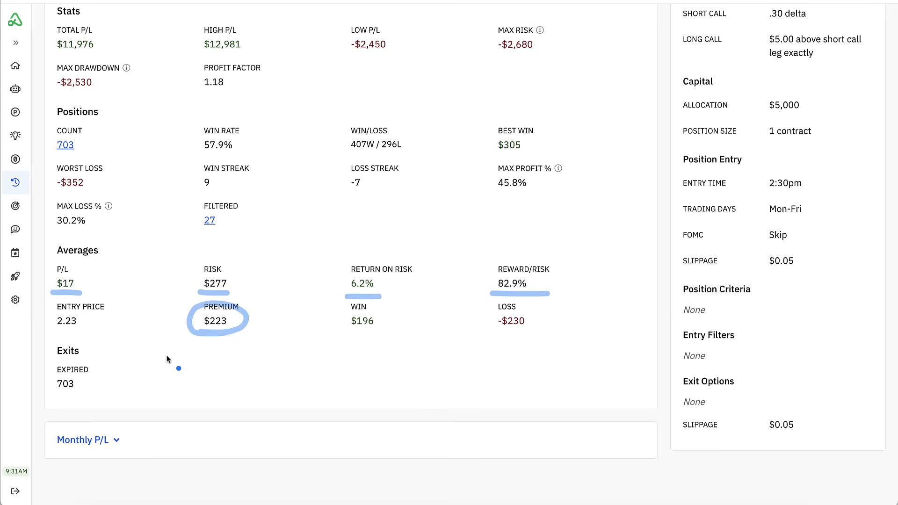
key("Escape")
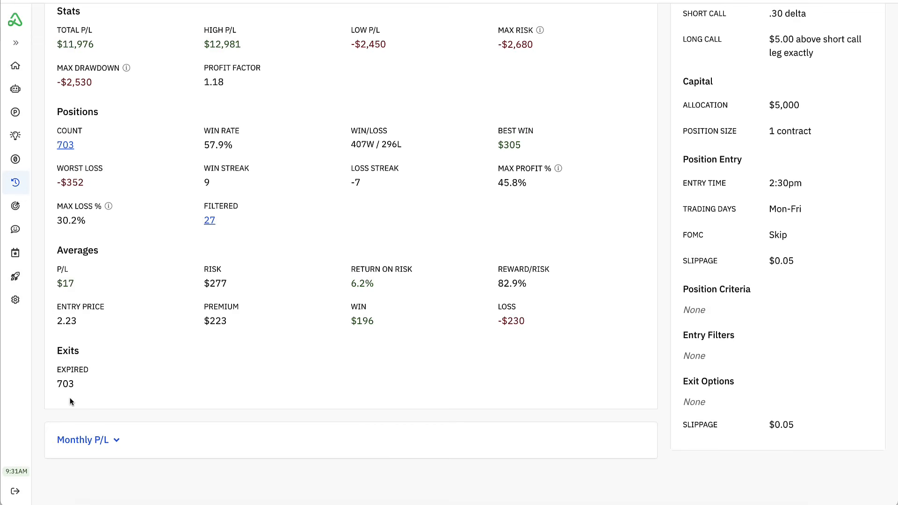
left_click_drag(47, 373, 106, 368)
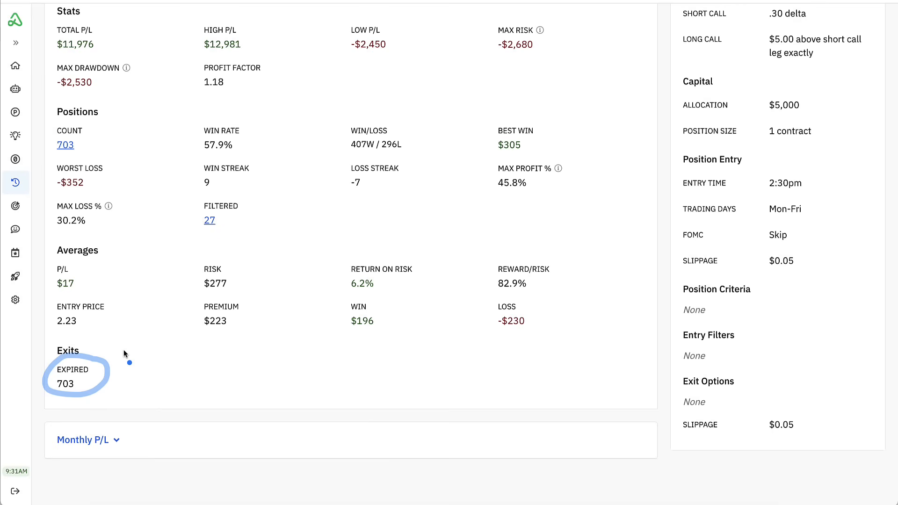
- Expand the Monthly P/L breakdown and compare P/L and win rates for March through October 2022
left_click(89, 440)
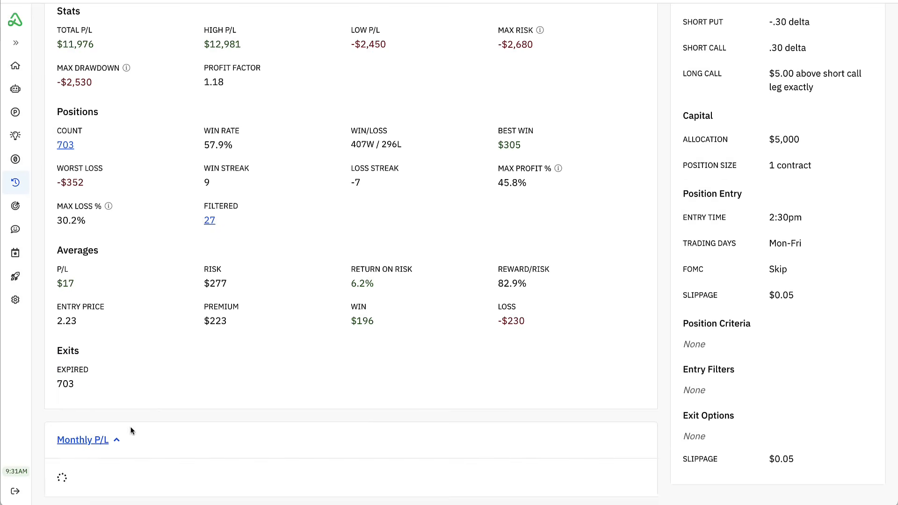
scroll(177, 361, "down", 4)
scroll(190, 334, "down", 1)
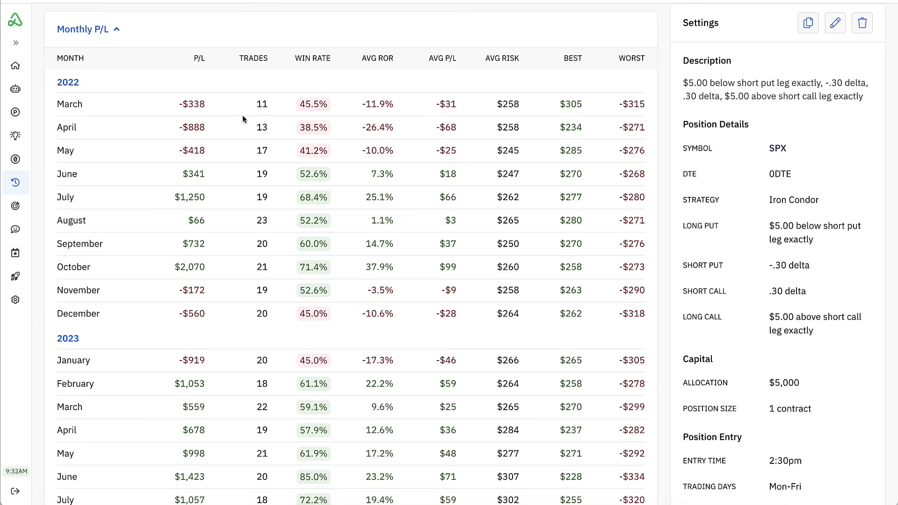
scroll(244, 116, "down", 1)
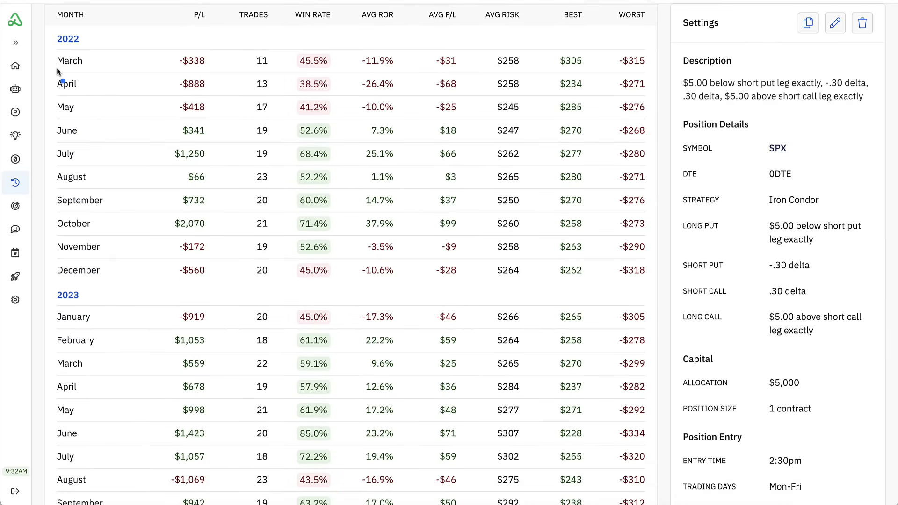
mouse_move(175, 60)
left_mouse_down()
mouse_move(158, 61)
mouse_move(159, 103)
mouse_move(171, 105)
left_mouse_up()
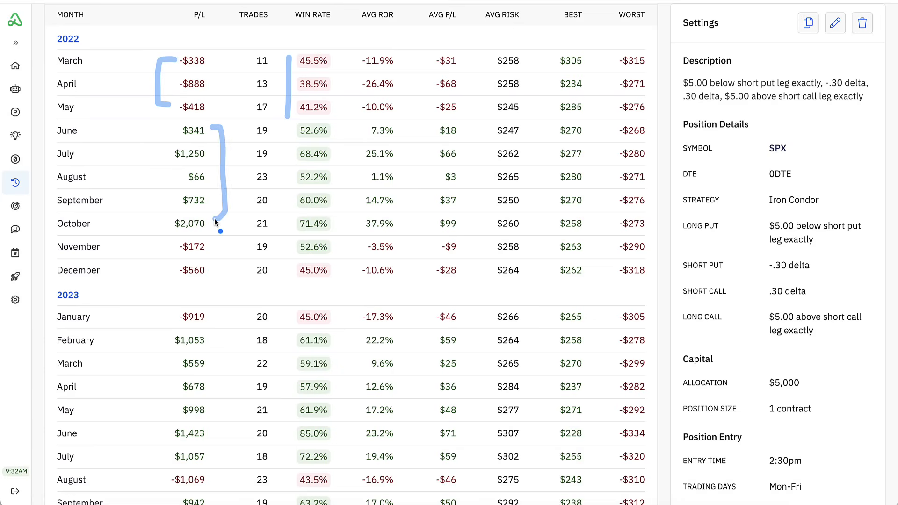
- Examine the monthly P/L from November 2022 through March 2025 for runs of winning and losing months
scroll(229, 212, "down", 2)
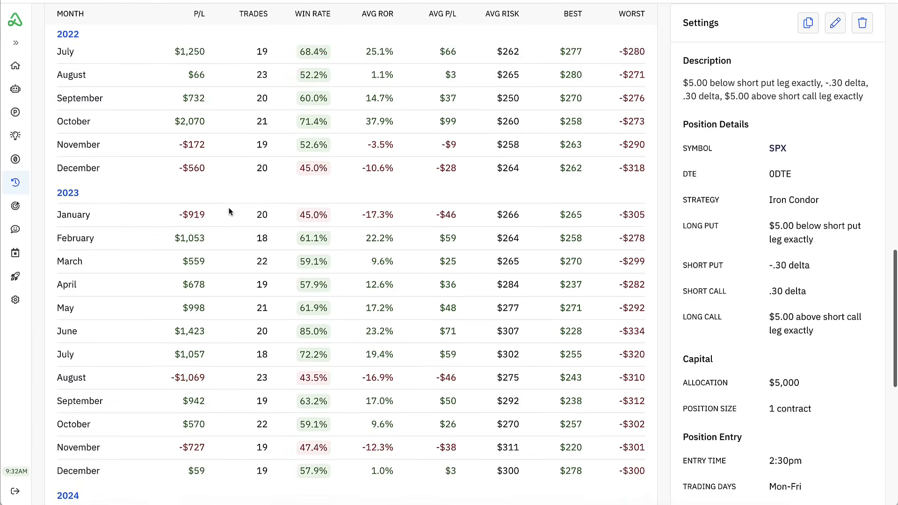
scroll(229, 211, "down", 2)
scroll(231, 193, "down", 1)
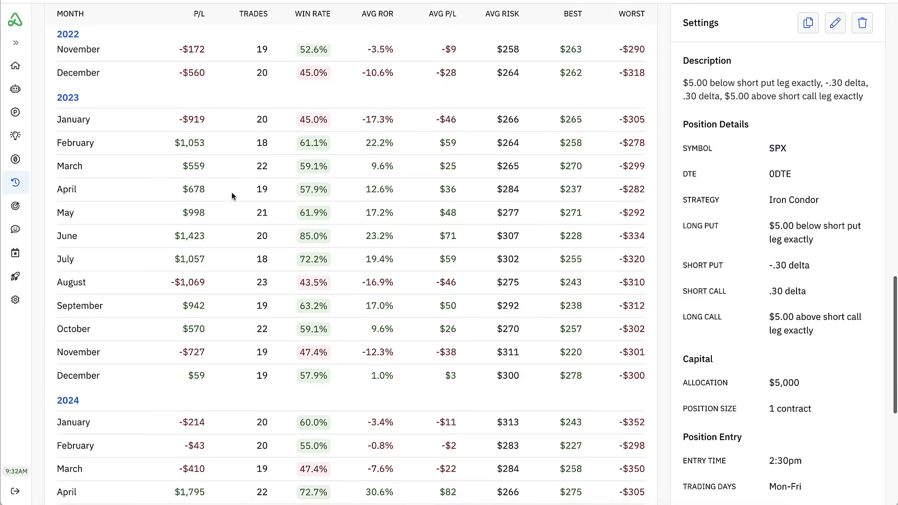
scroll(231, 192, "up", 1)
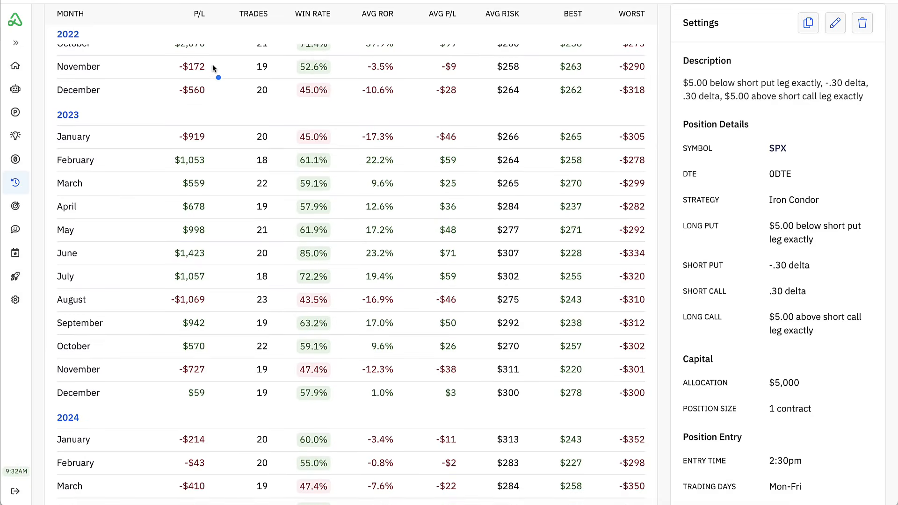
mouse_move(212, 65)
left_mouse_down()
mouse_move(221, 105)
mouse_move(218, 272)
left_mouse_up()
scroll(217, 272, "down", 6)
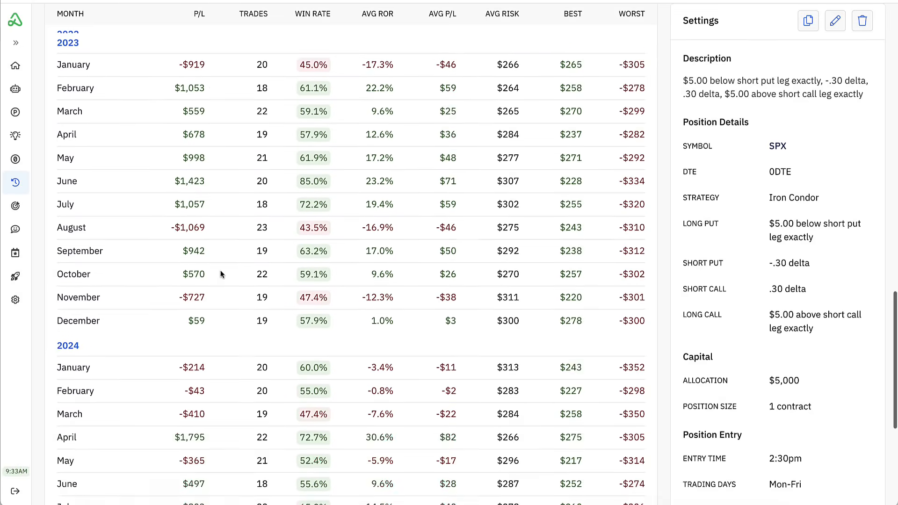
left_click_drag(215, 176, 225, 195)
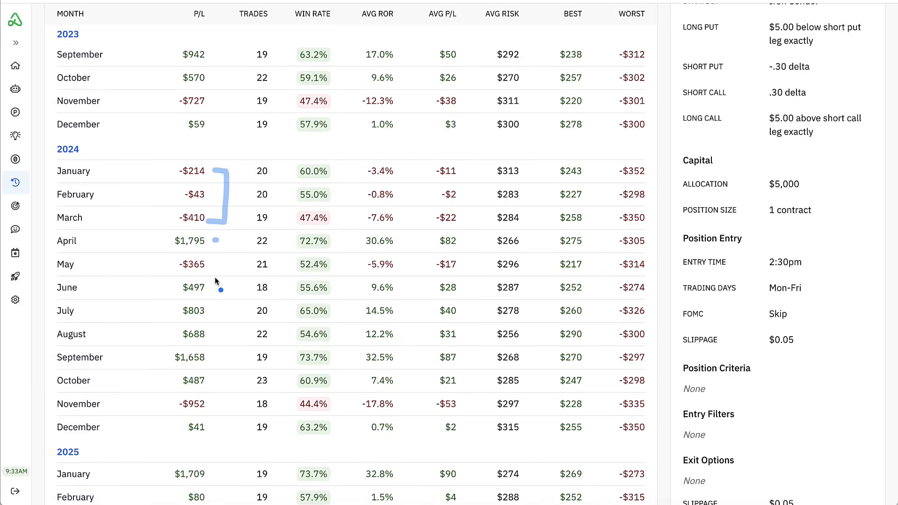
left_click_drag(212, 286, 219, 341)
scroll(233, 309, "down", 2)
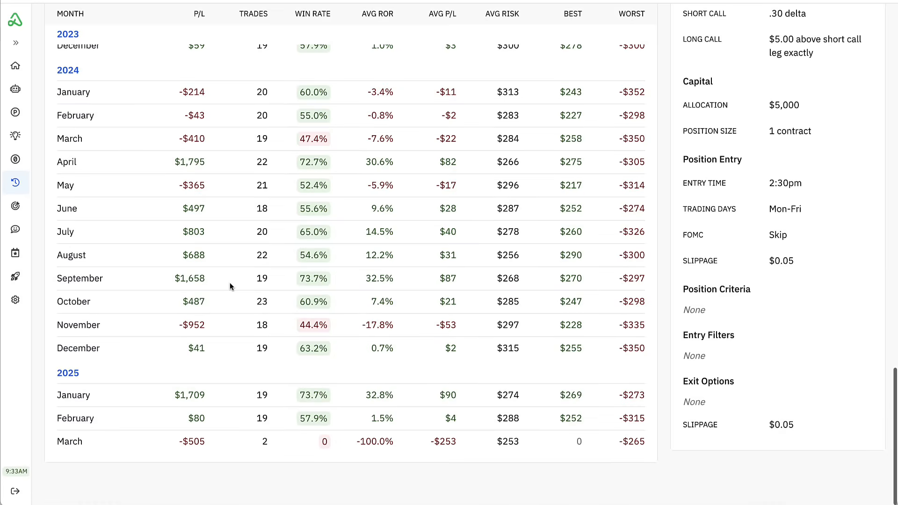
- Go back over the monthly results to the P/L chart and review the overall statistics alongside the backtest settings
scroll(229, 286, "up", 1)
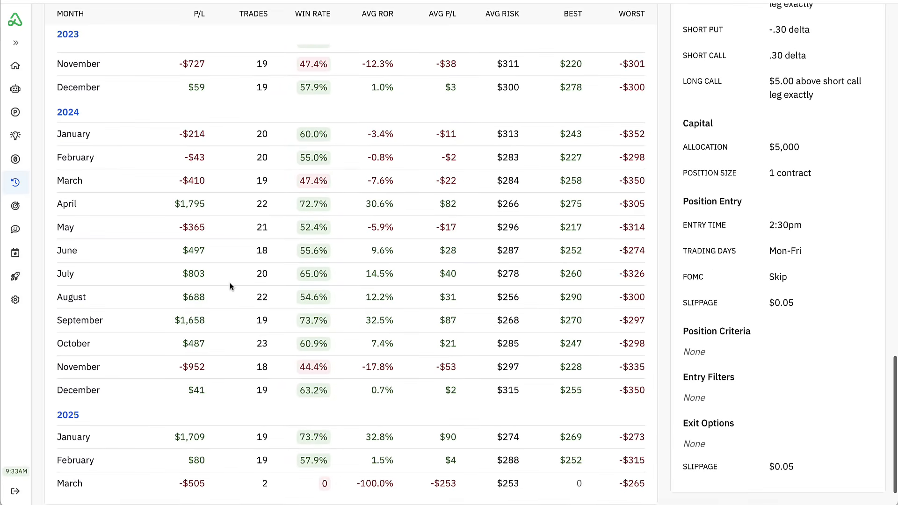
scroll(230, 286, "up", 9)
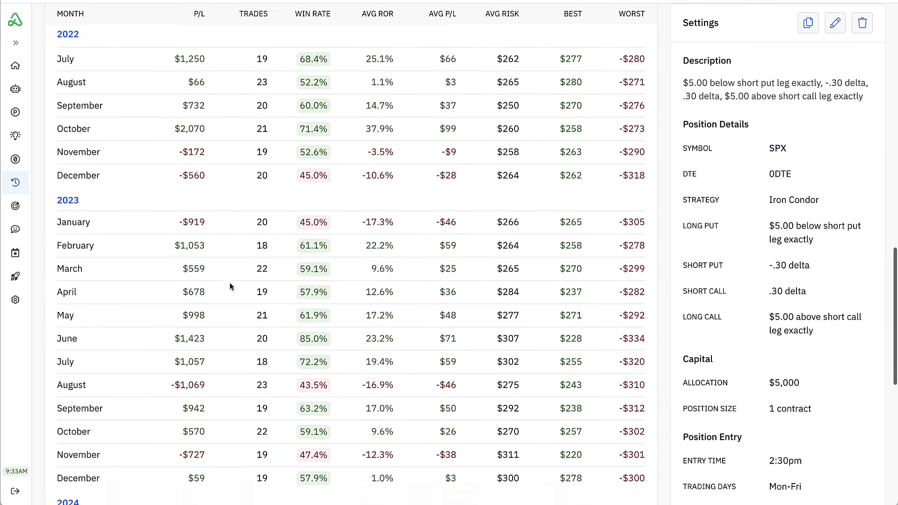
scroll(230, 286, "up", 9)
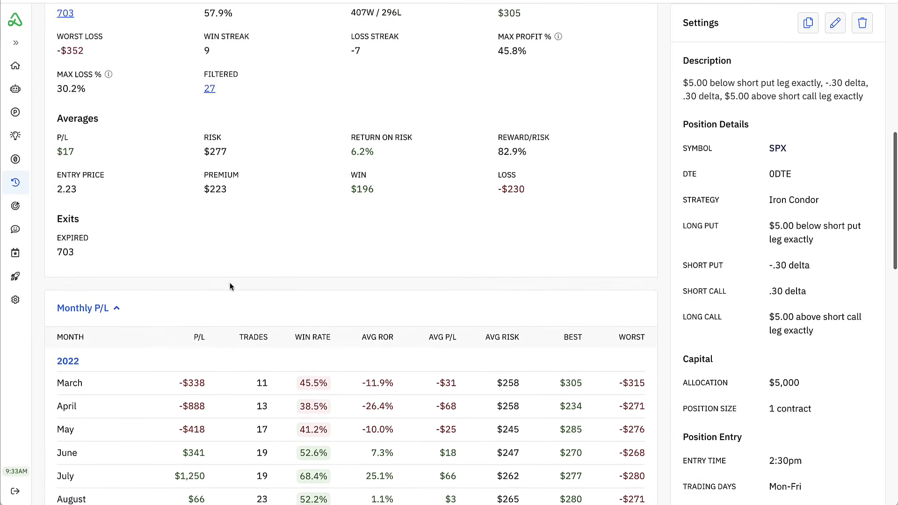
scroll(230, 286, "up", 10)
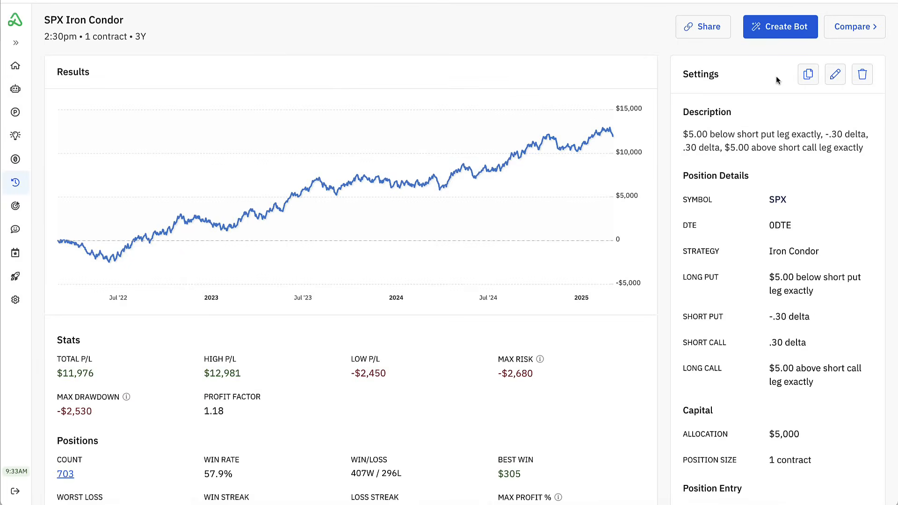
scroll(767, 172, "down", 5)
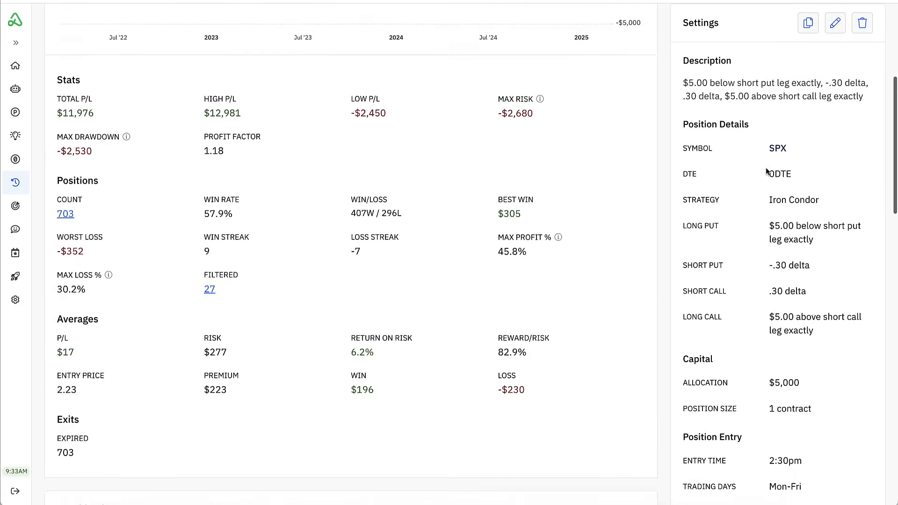
- Recheck the monthly results and the remaining backtest settings, then collapse the Monthly P/L breakdown
scroll(767, 172, "down", 10)
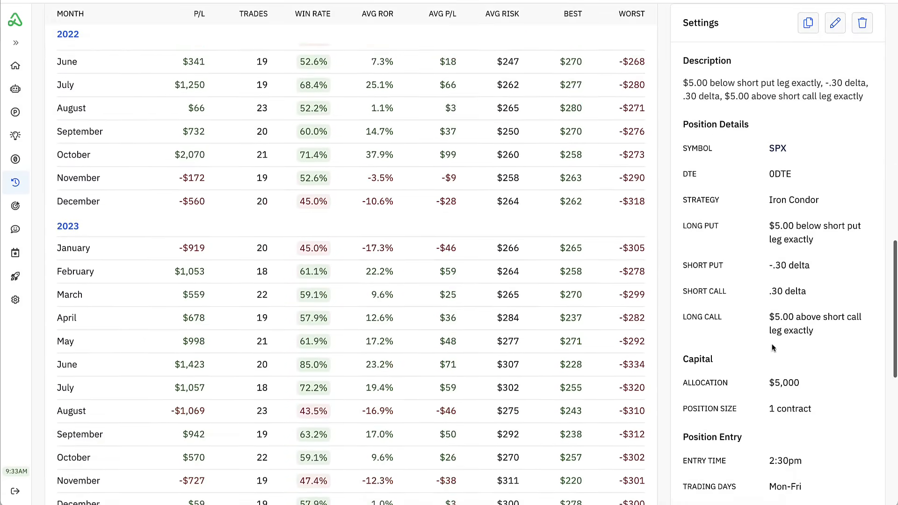
scroll(773, 348, "down", 10)
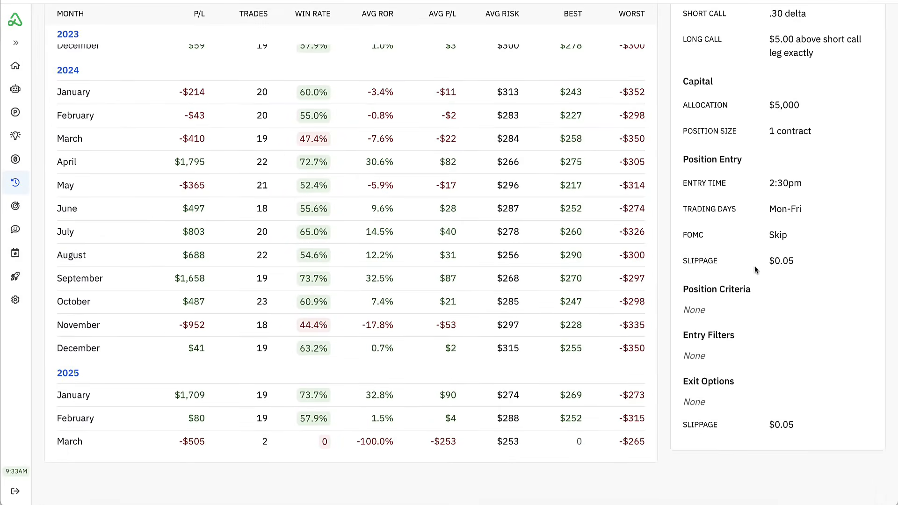
scroll(790, 361, "up", 1)
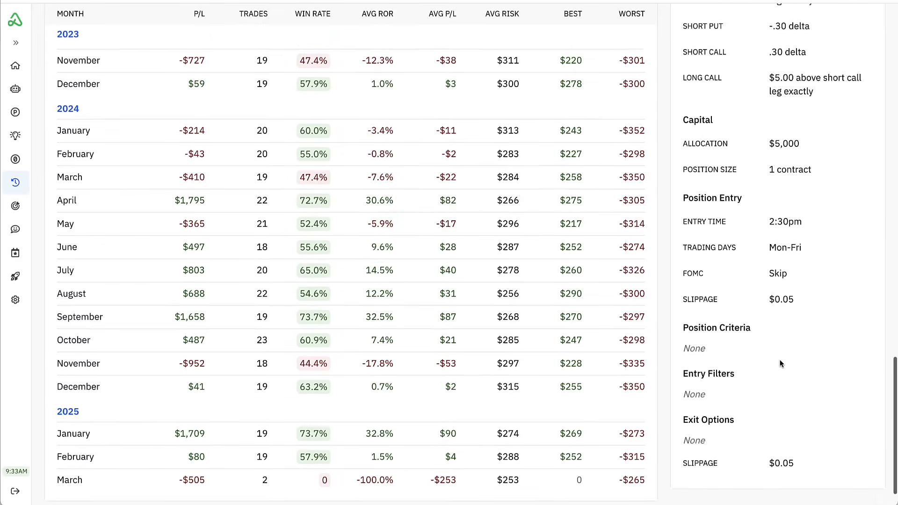
scroll(780, 364, "up", 15)
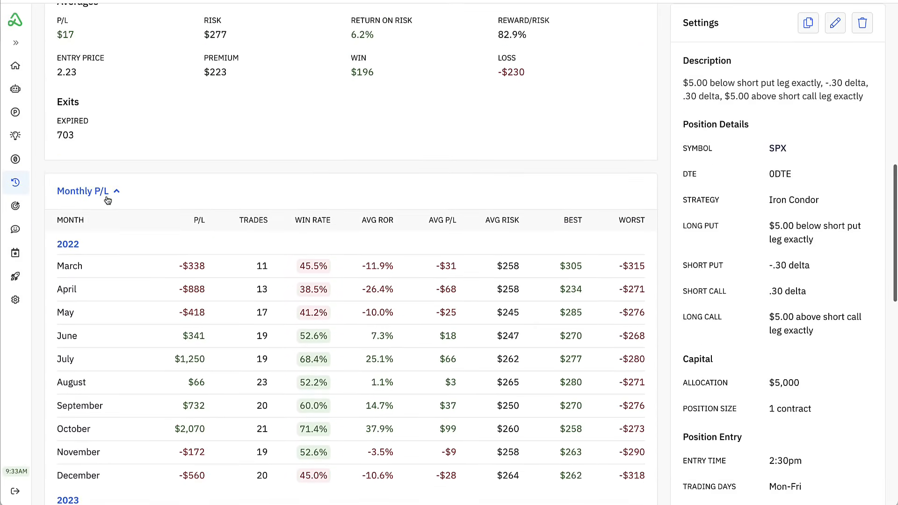
left_click(107, 201)
scroll(675, 202, "up", 7)
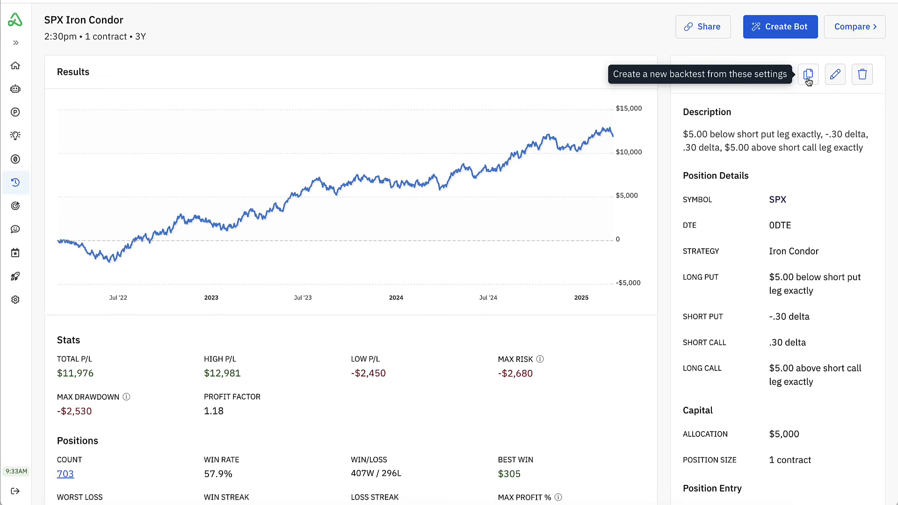
left_click(836, 77)
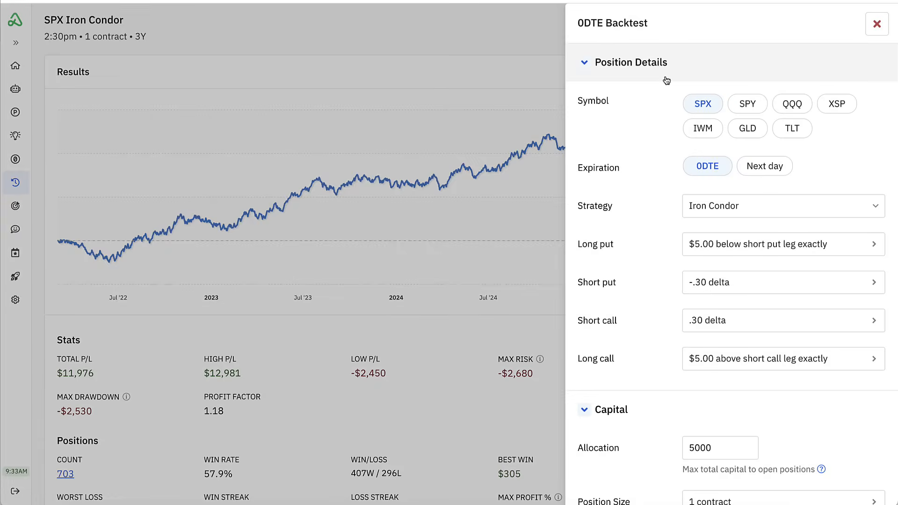
left_click(877, 26)
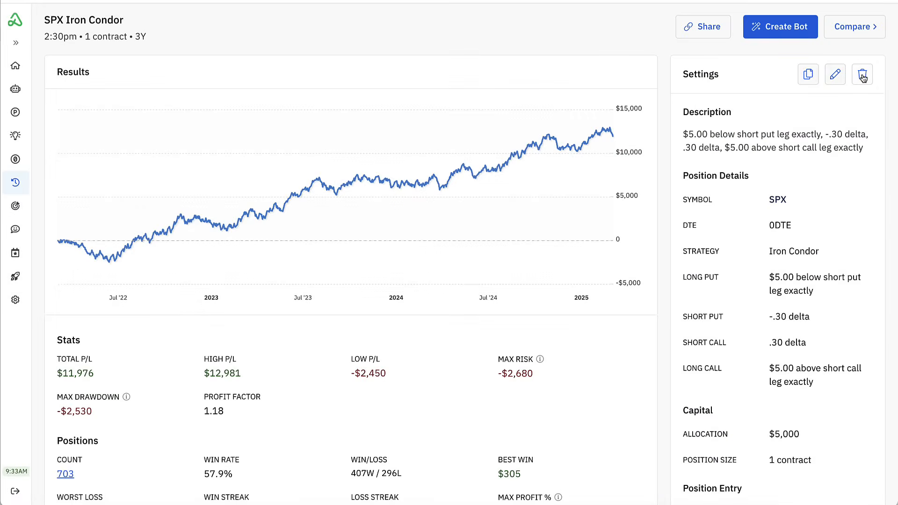
left_click(711, 34)
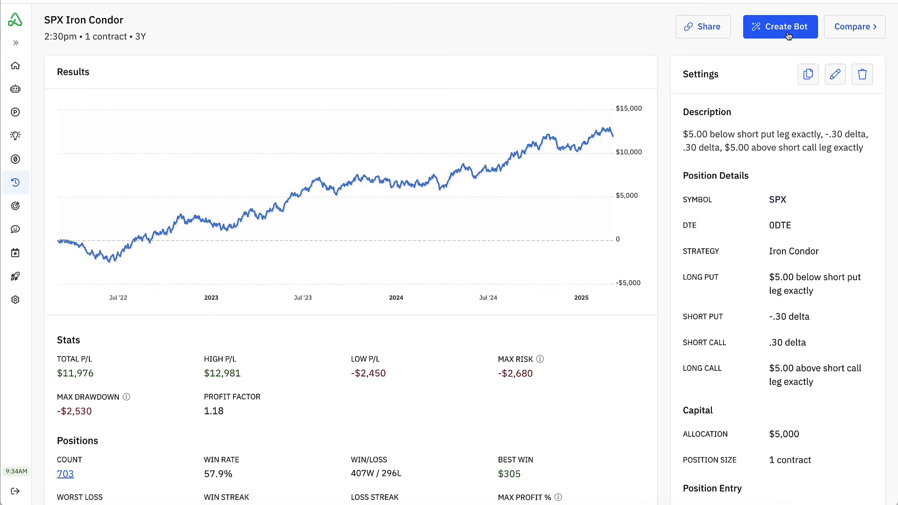
- Open the SPX iron condor backtest for comparison and start adding a variation of it
left_click(854, 29)
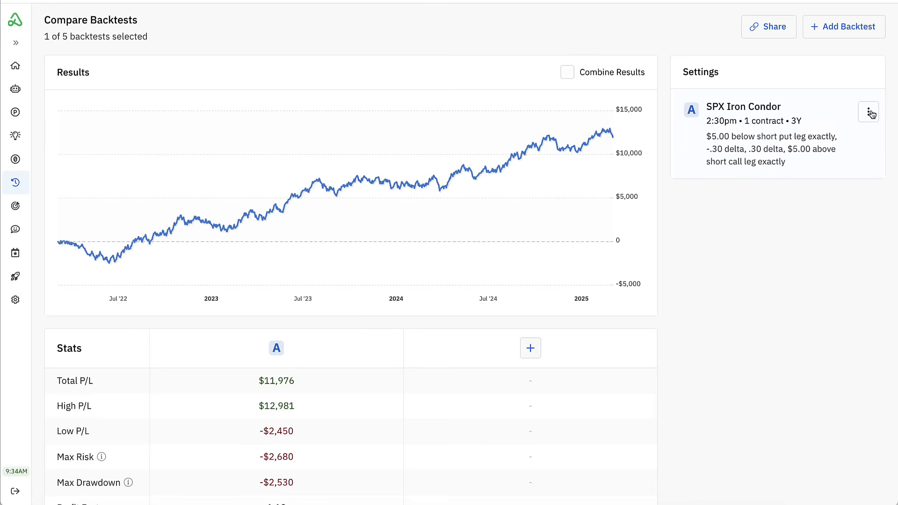
left_click(869, 114)
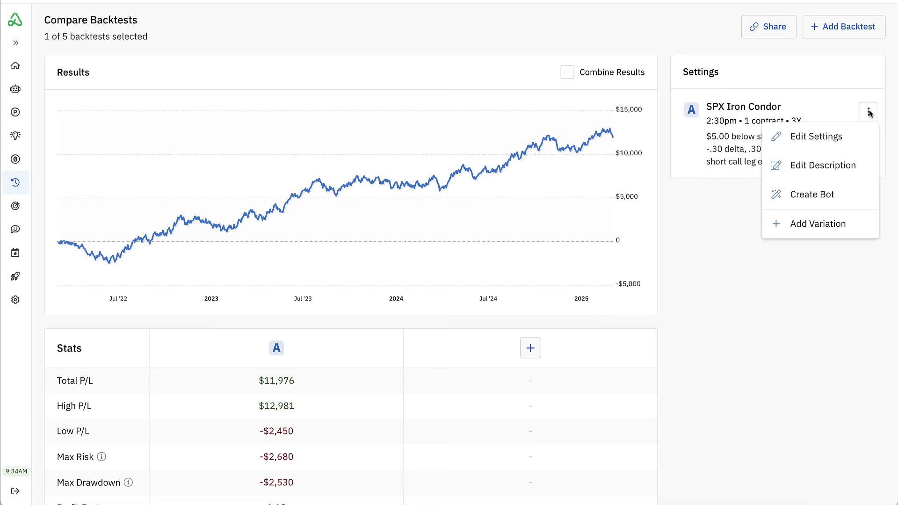
left_click(837, 228)
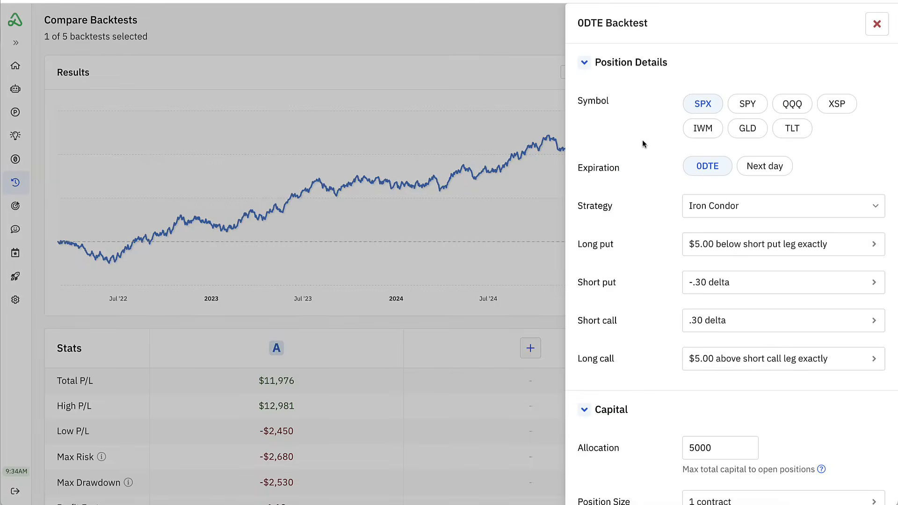
- Set the variation's position criteria to a minimum mid price of 2.50 and run the backtest
scroll(664, 131, "down", 3)
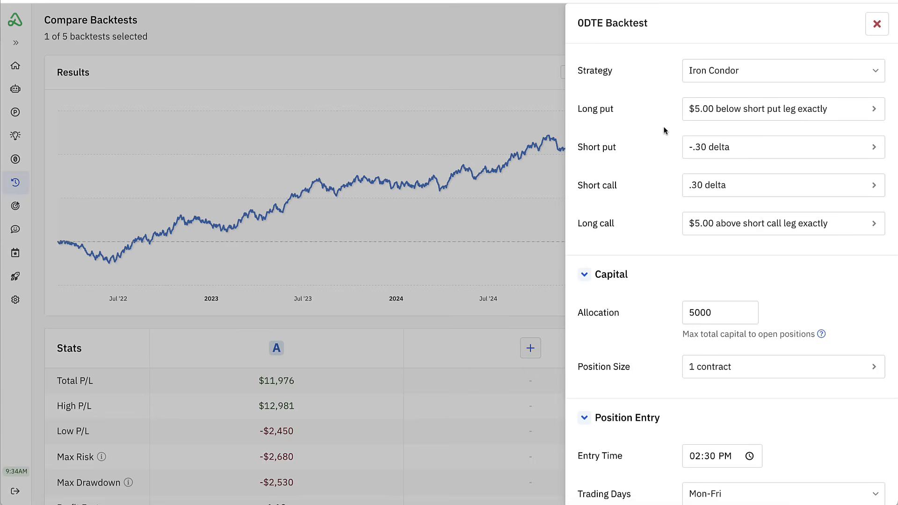
scroll(665, 130, "down", 7)
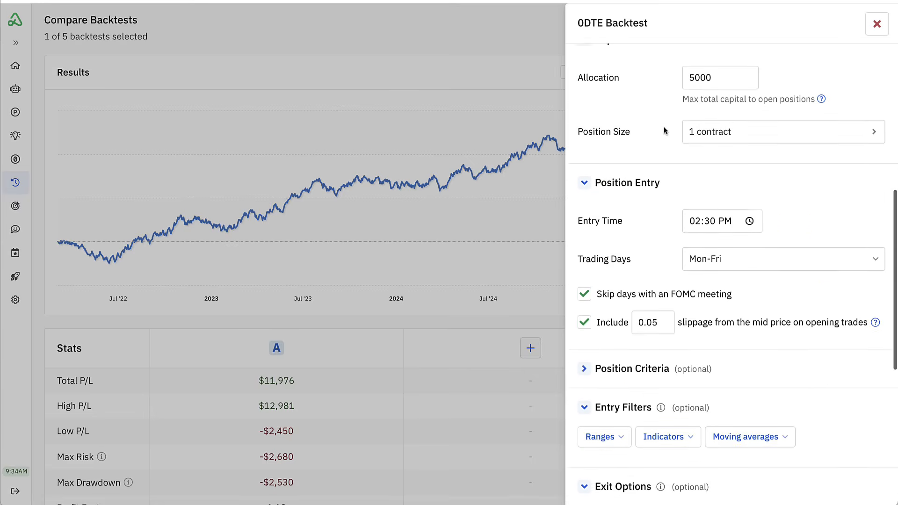
scroll(664, 131, "down", 3)
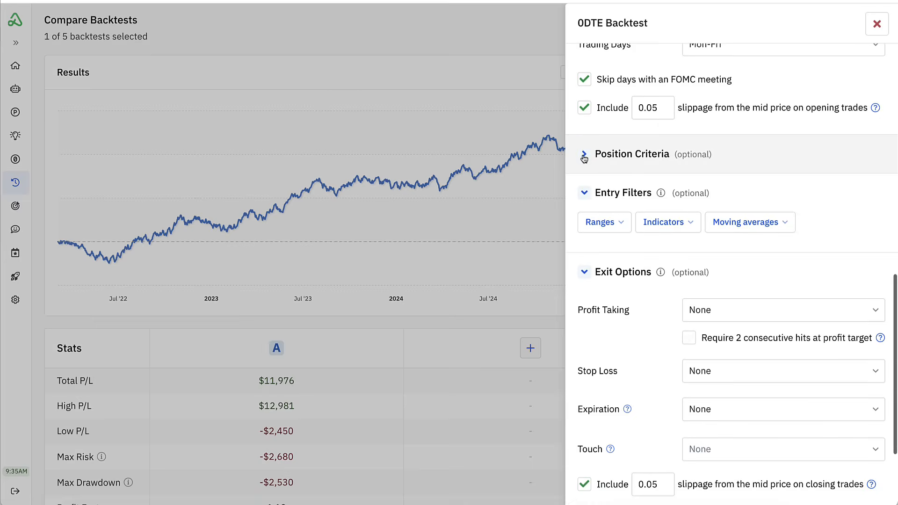
left_click(584, 155)
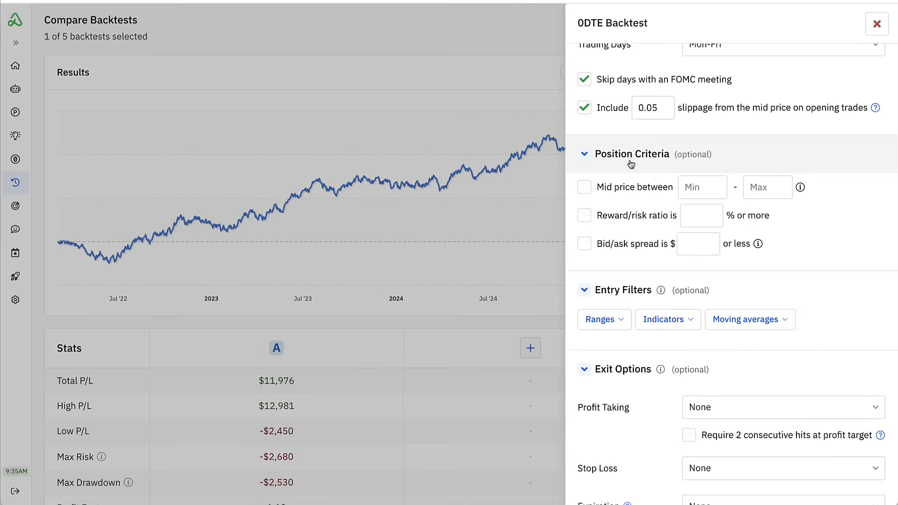
left_click(695, 187)
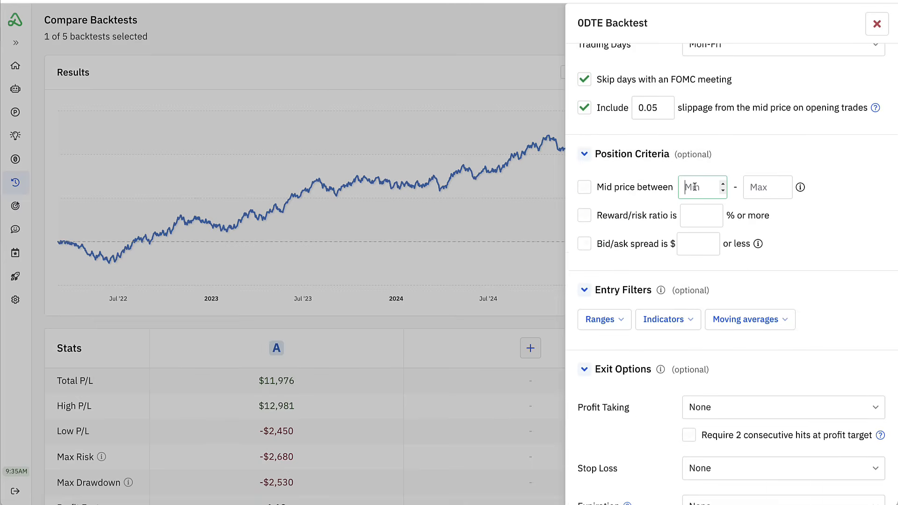
type("2.50")
left_click(805, 263)
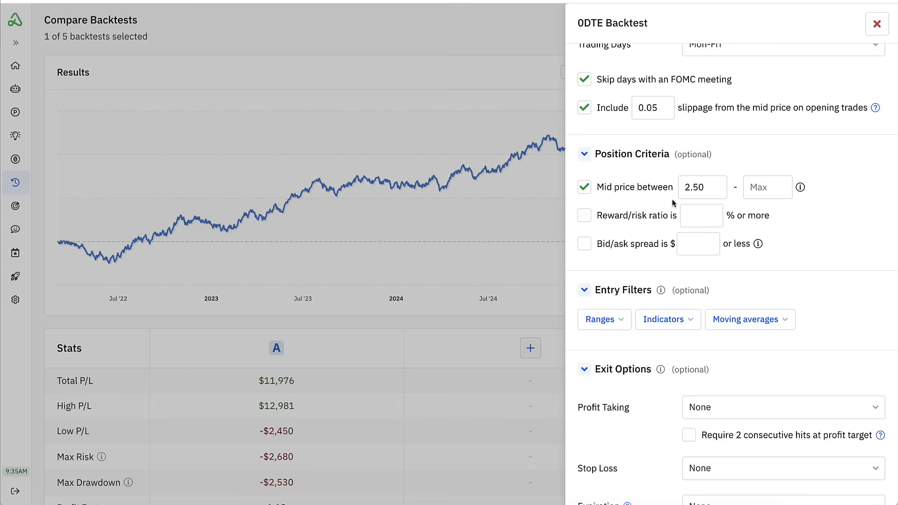
scroll(673, 202, "down", 5)
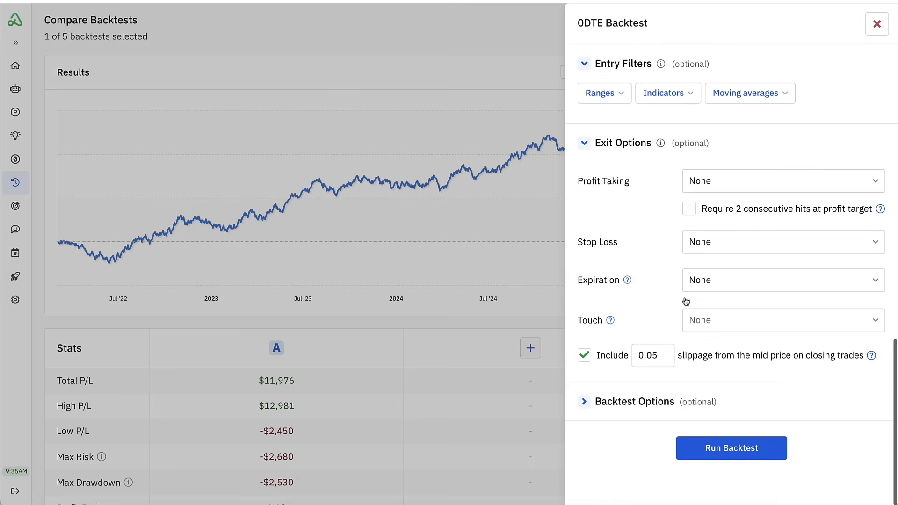
left_click(718, 449)
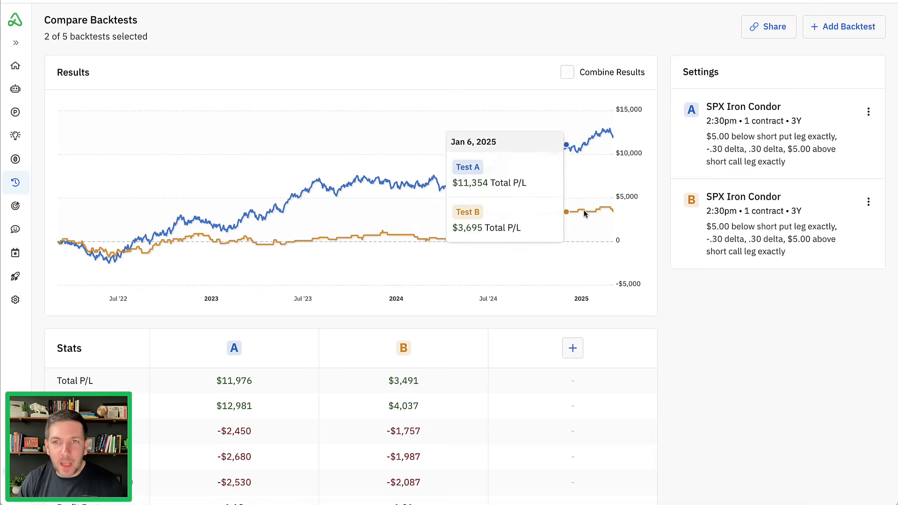
- Compare max risk, profit factor, win rate, position count and total P/L between backtests A and B
scroll(661, 190, "down", 3)
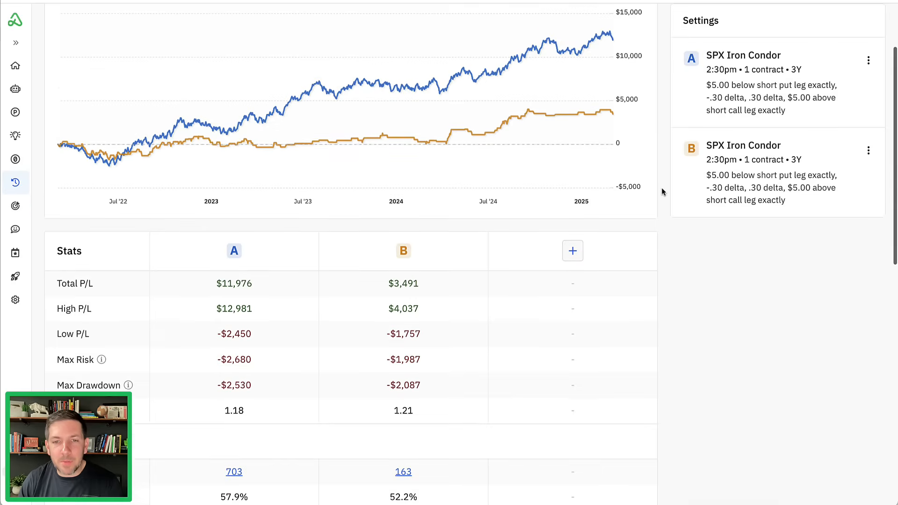
scroll(663, 190, "down", 3)
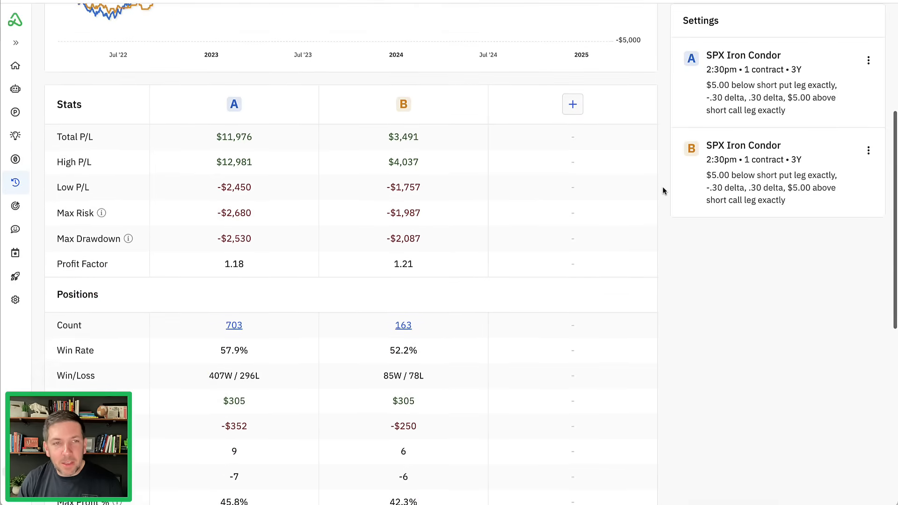
scroll(664, 190, "down", 1)
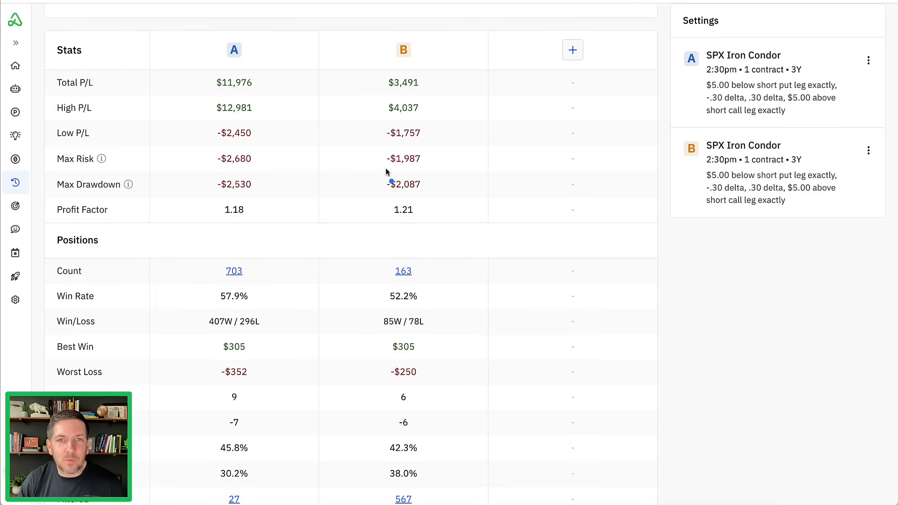
left_click_drag(387, 172, 421, 172)
left_click_drag(387, 219, 416, 221)
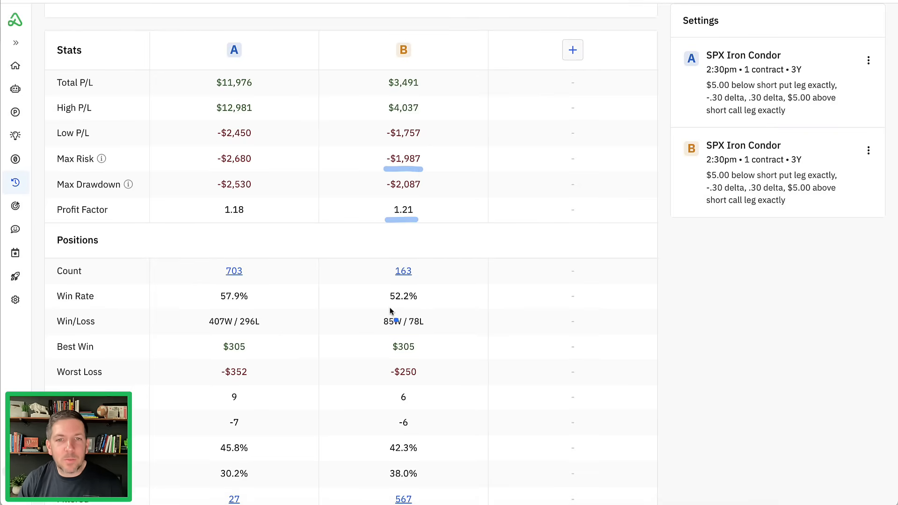
mouse_move(382, 307)
left_mouse_down()
mouse_move(409, 308)
mouse_move(421, 289)
mouse_move(382, 309)
mouse_move(396, 310)
left_mouse_up()
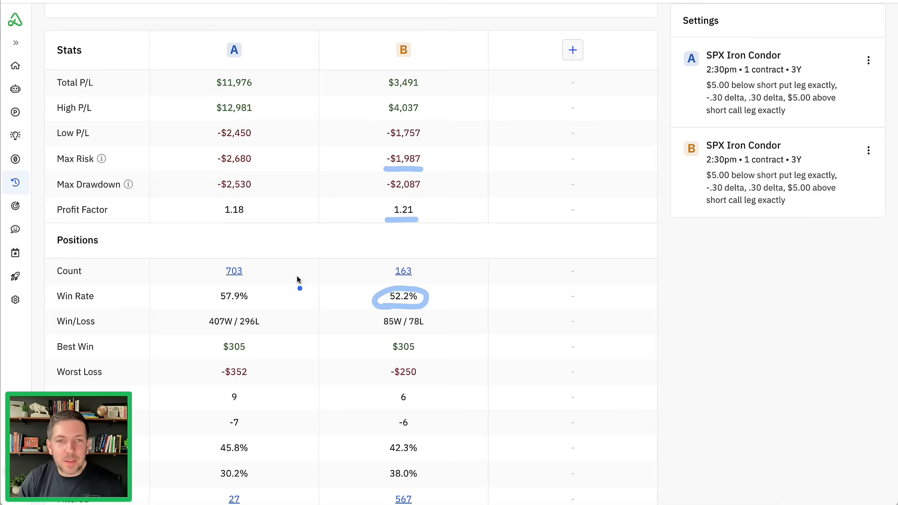
mouse_move(251, 273)
left_mouse_down()
mouse_move(339, 276)
mouse_move(368, 265)
mouse_move(364, 283)
left_mouse_up()
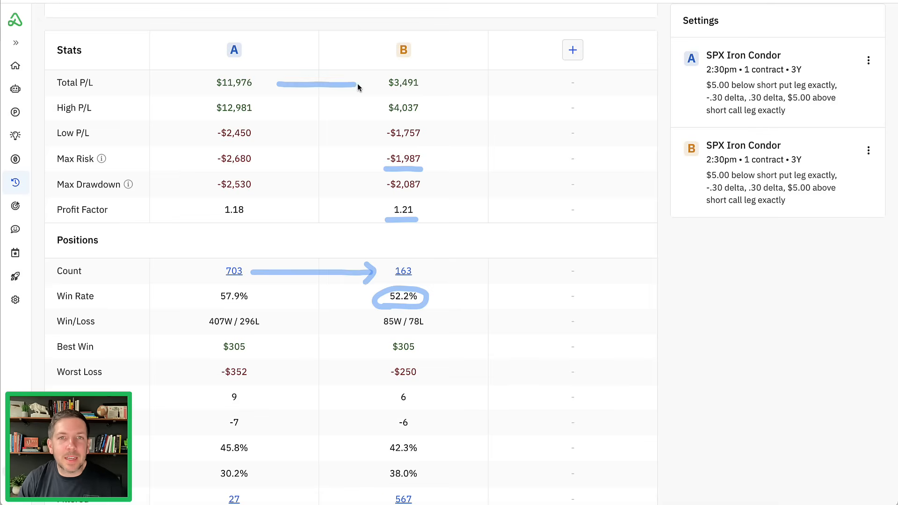
left_click_drag(360, 77, 359, 92)
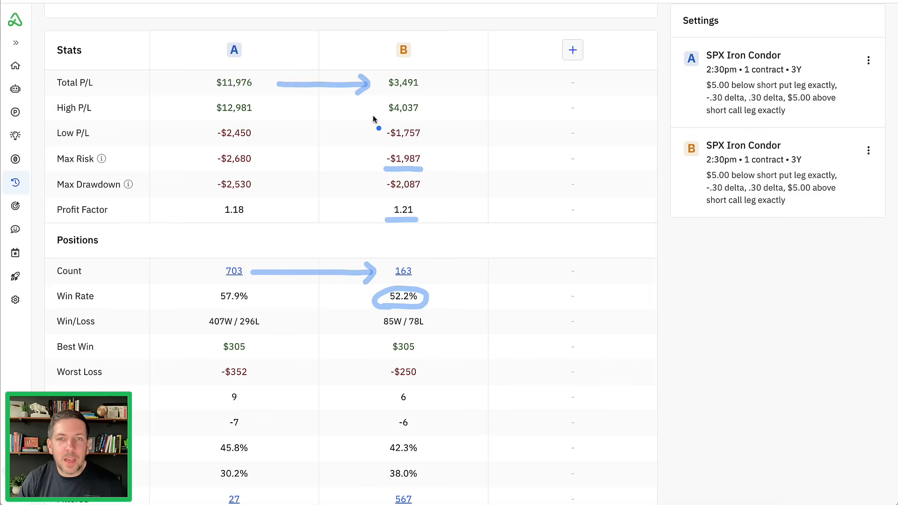
key("Escape")
- Add a variation of backtest B with a minimum mid price of 2.75 and run it
scroll(357, 195, "up", 6)
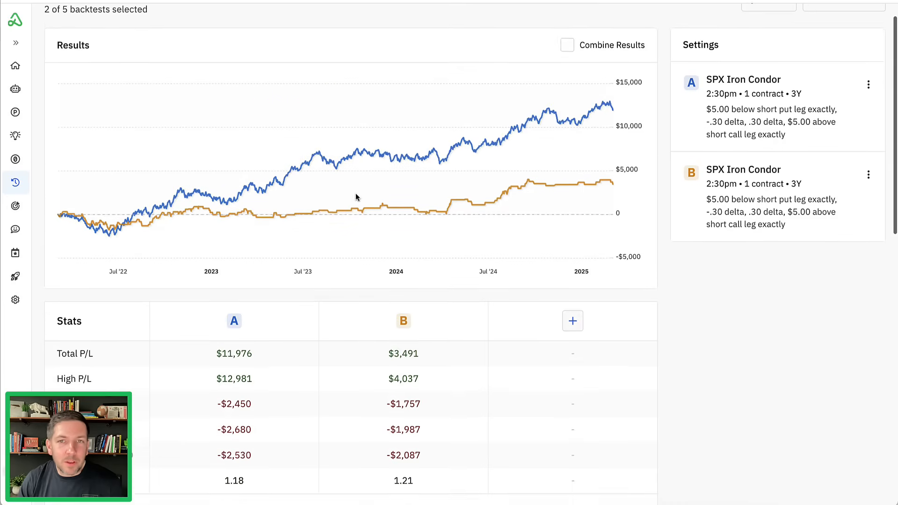
scroll(357, 197, "up", 1)
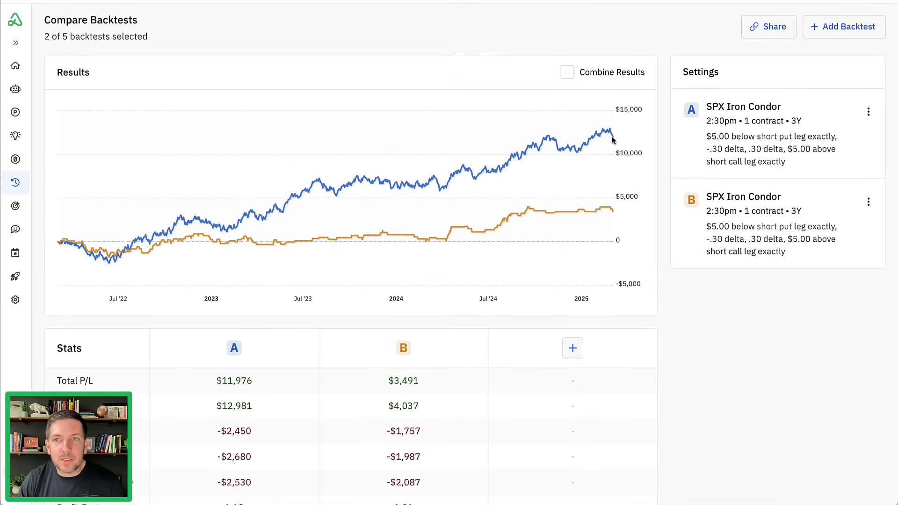
left_click(868, 202)
left_click(831, 344)
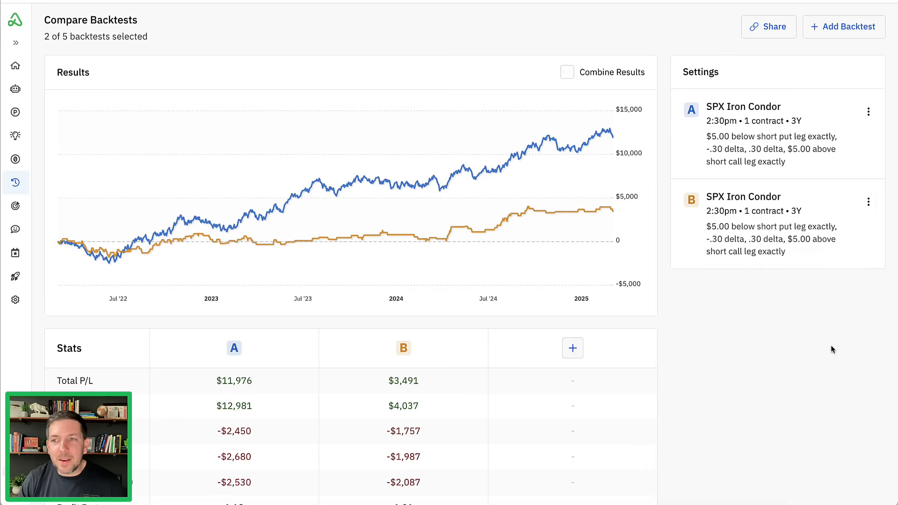
scroll(659, 220, "down", 10)
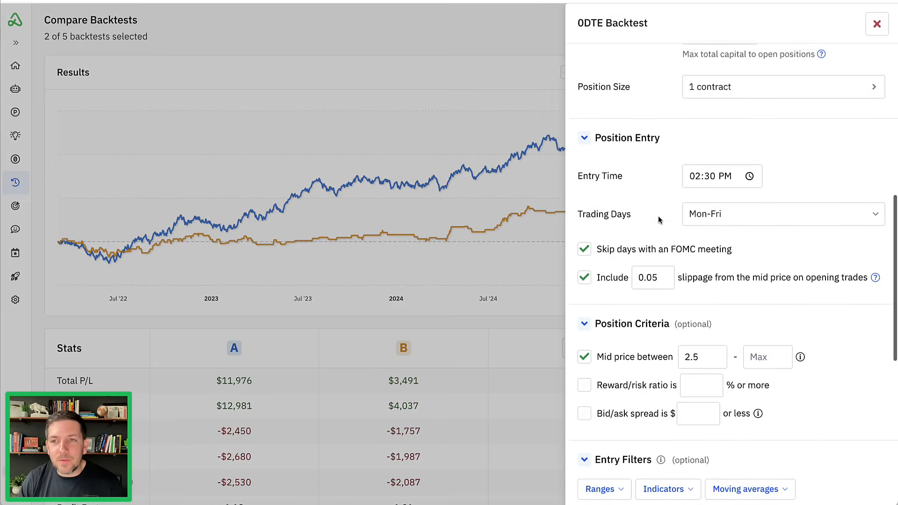
double_click(699, 207)
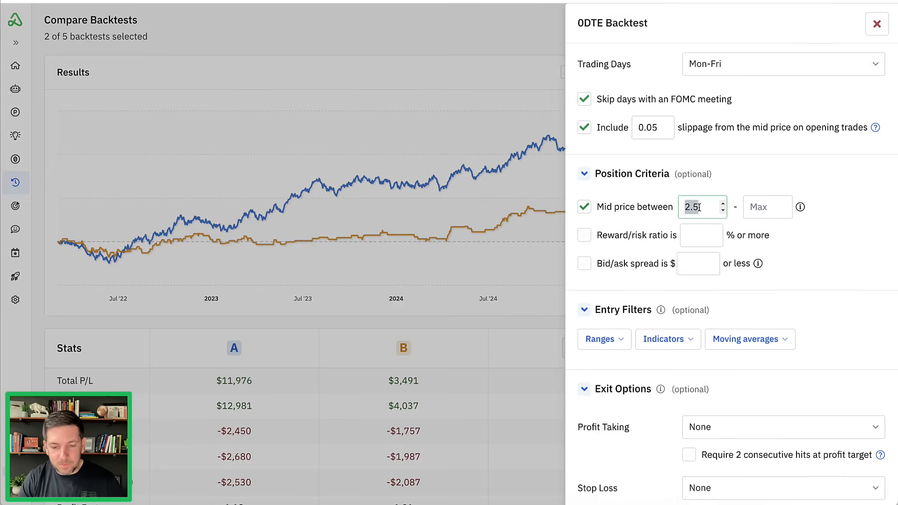
type("2.75")
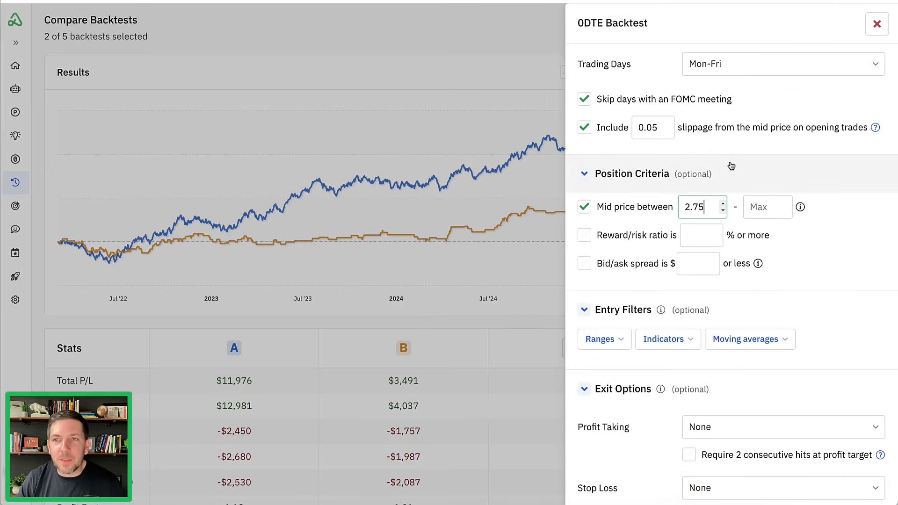
left_click(785, 288)
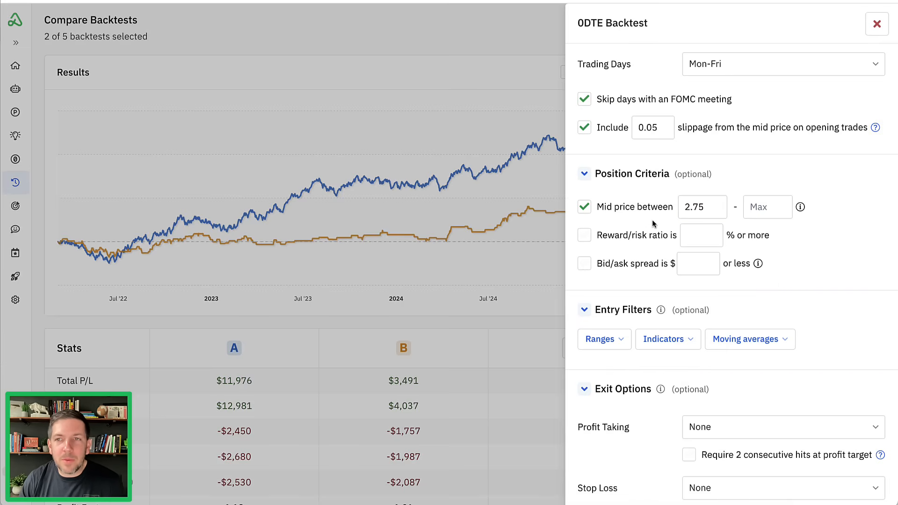
scroll(655, 222, "down", 5)
left_click(731, 448)
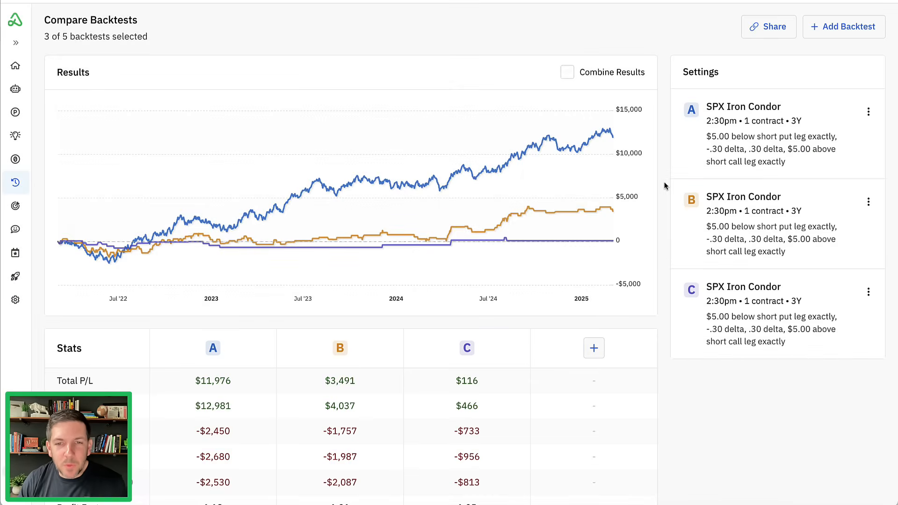
- Review backtest C's total P/L, position count, win rate and filtered-day figures against backtests A and B
scroll(664, 186, "down", 3)
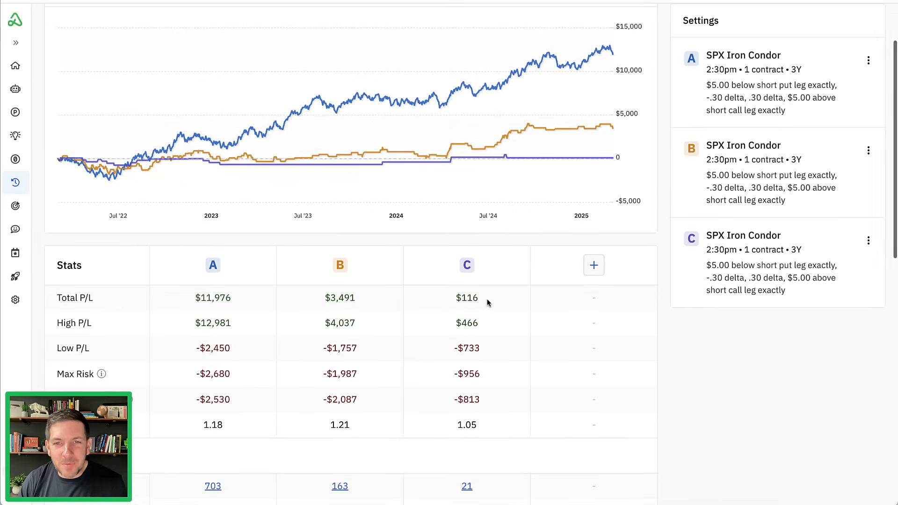
scroll(510, 297, "down", 10)
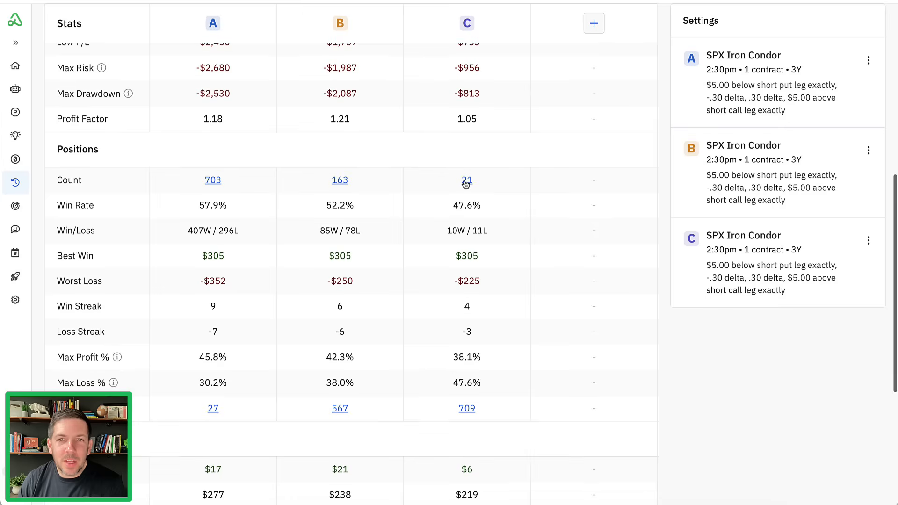
left_click(466, 182)
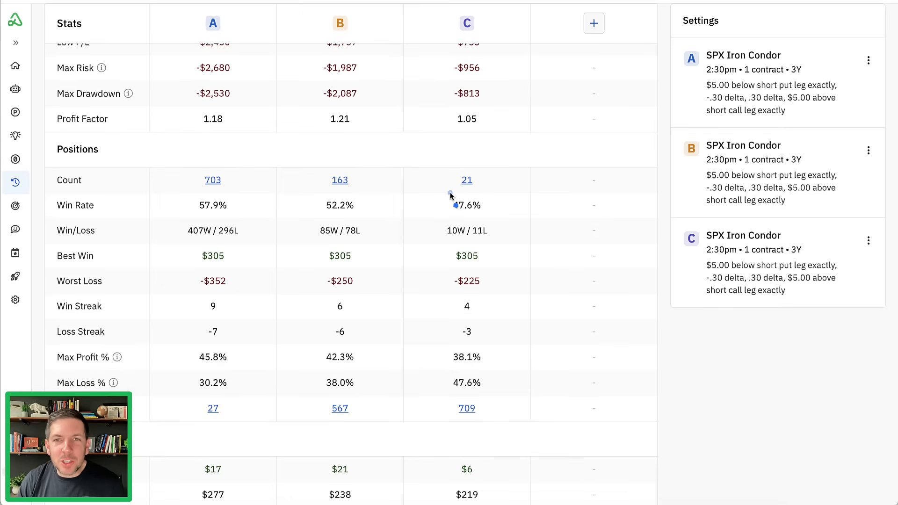
mouse_move(453, 196)
left_mouse_down()
mouse_move(492, 169)
mouse_move(442, 190)
mouse_move(462, 195)
left_mouse_up()
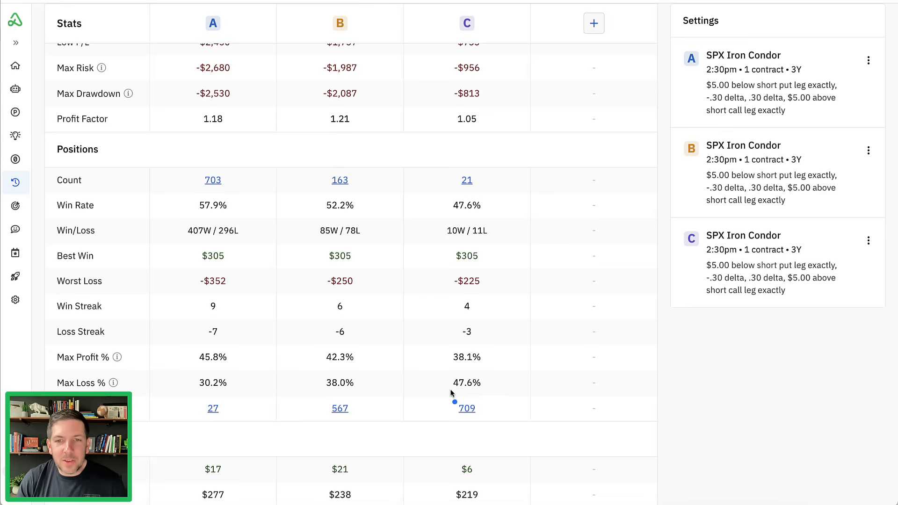
mouse_move(483, 394)
left_mouse_down()
mouse_move(484, 421)
mouse_move(473, 398)
left_mouse_up()
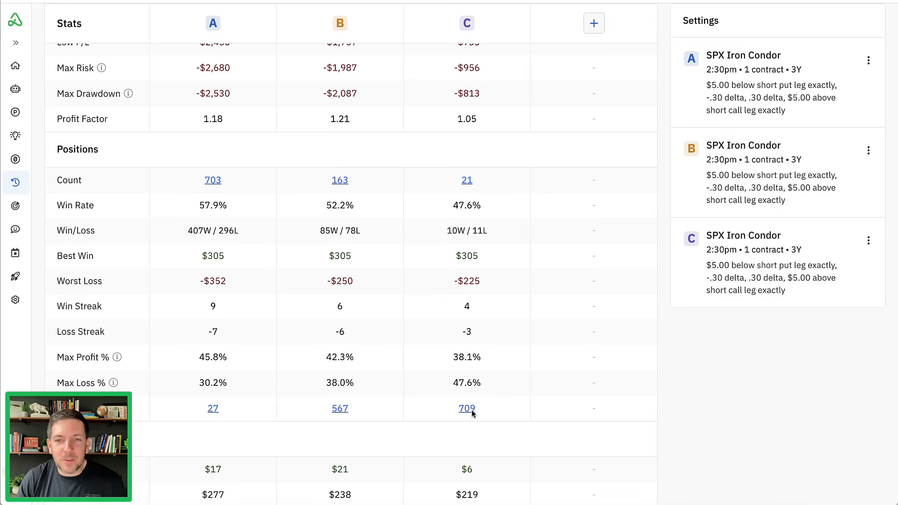
- Inspect backtest C's filtered days, limiting the list to the days excluded by minimum price
left_click(467, 409)
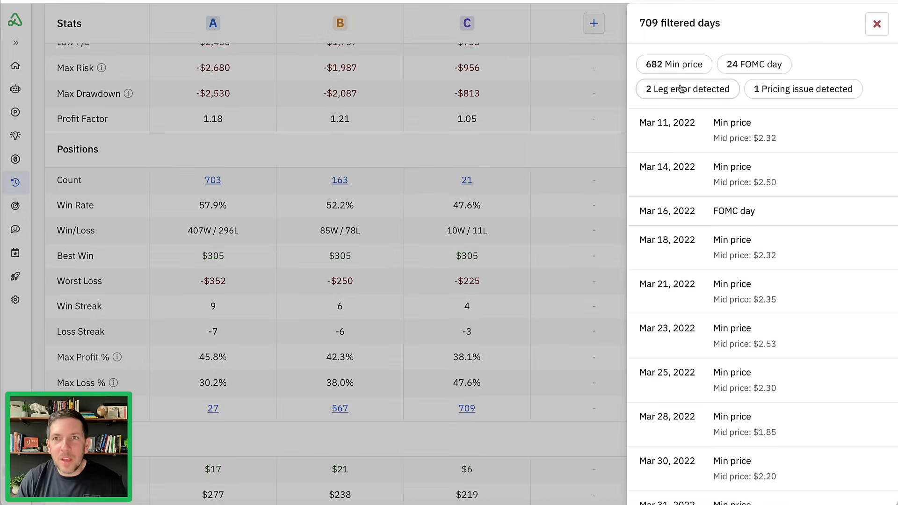
left_click(678, 69)
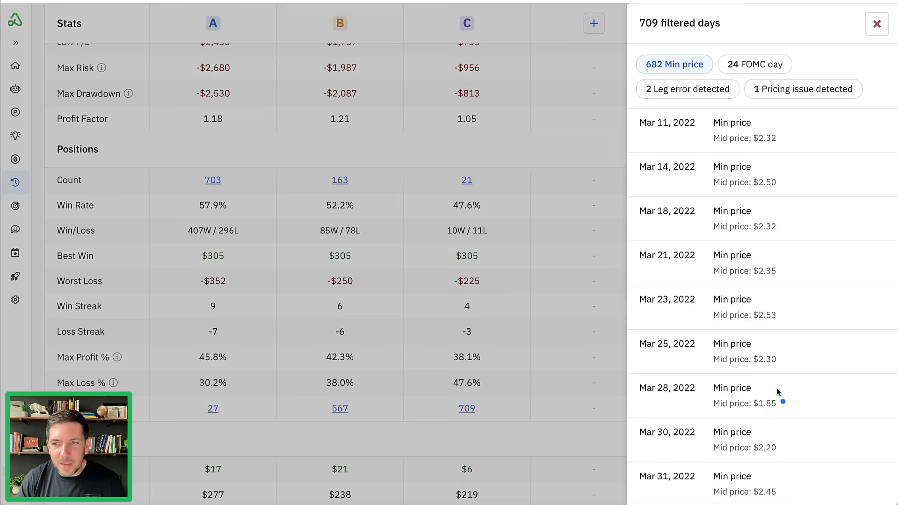
mouse_move(778, 388)
left_mouse_down()
mouse_move(734, 419)
mouse_move(791, 392)
left_mouse_up()
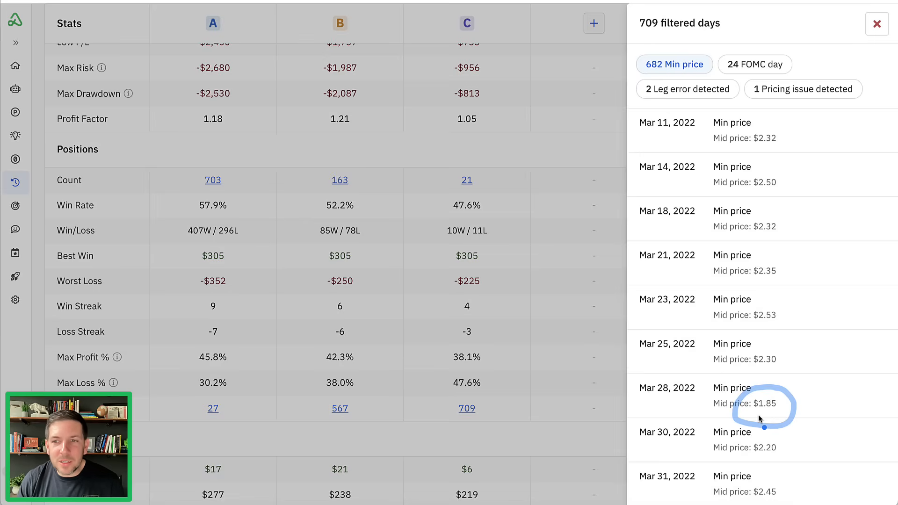
left_click_drag(751, 413, 778, 414)
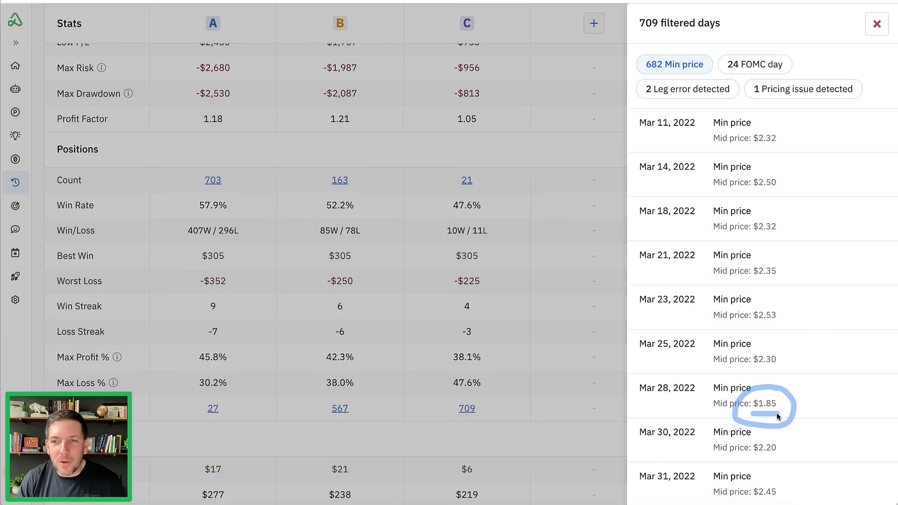
left_click(878, 24)
- Add a variation of backtest C and set its minimum mid price to 2.00
scroll(666, 173, "up", 6)
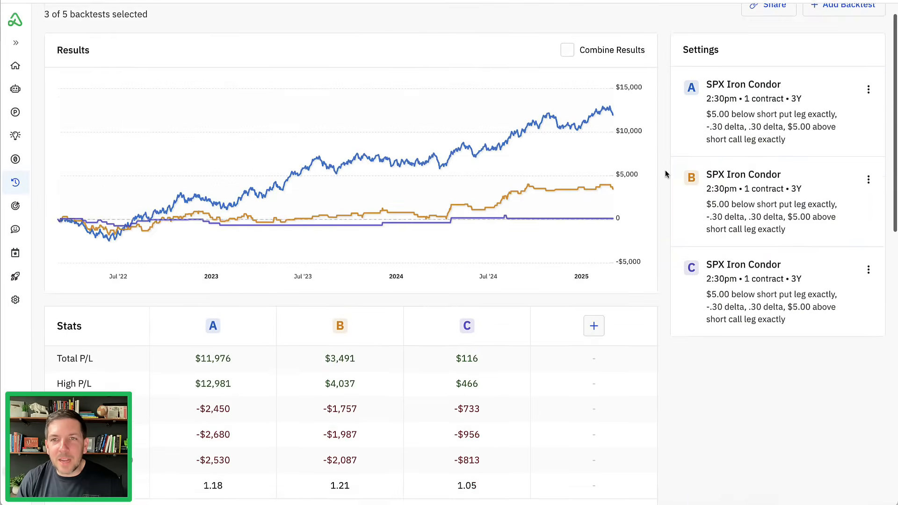
scroll(665, 173, "up", 1)
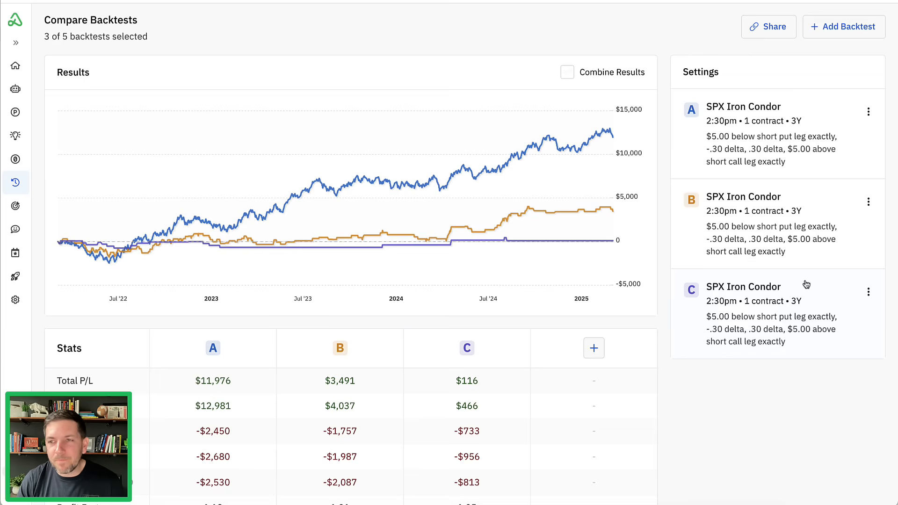
left_click(869, 292)
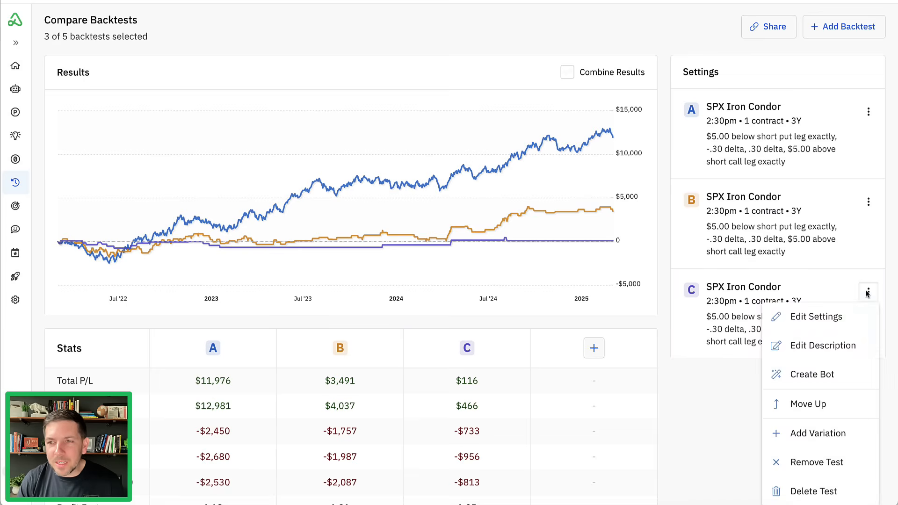
left_click(829, 433)
scroll(670, 217, "down", 7)
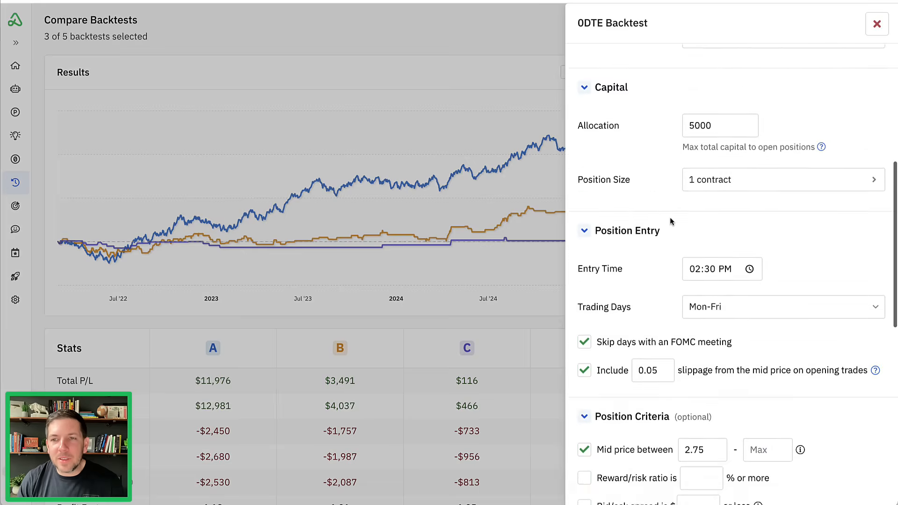
scroll(670, 217, "down", 5)
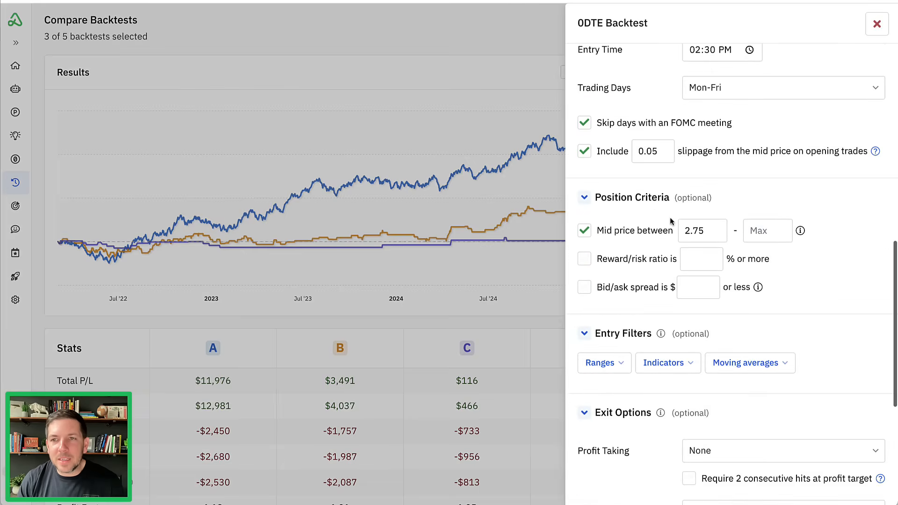
double_click(695, 231)
type("2.00")
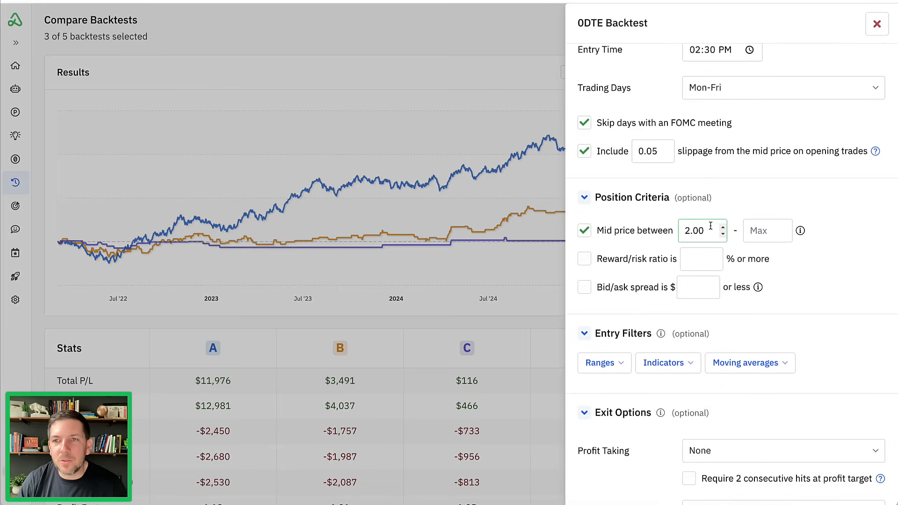
left_click(739, 197)
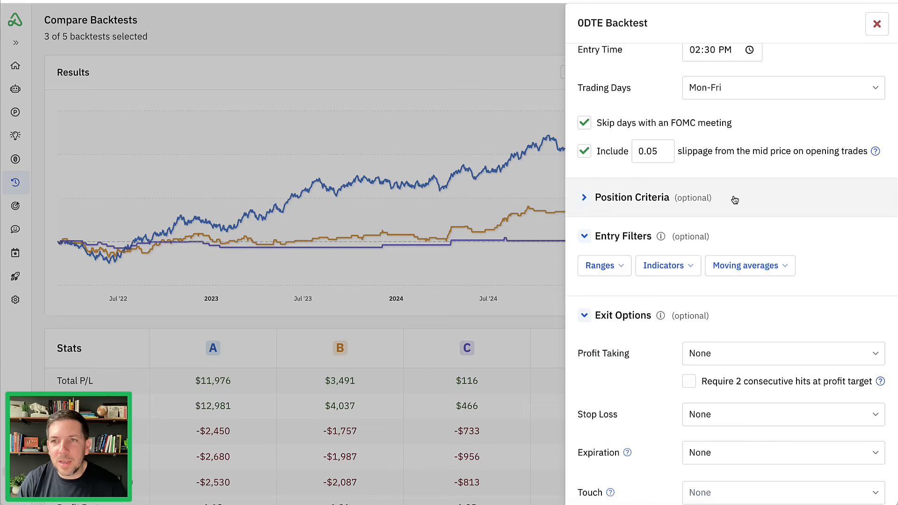
left_click(736, 199)
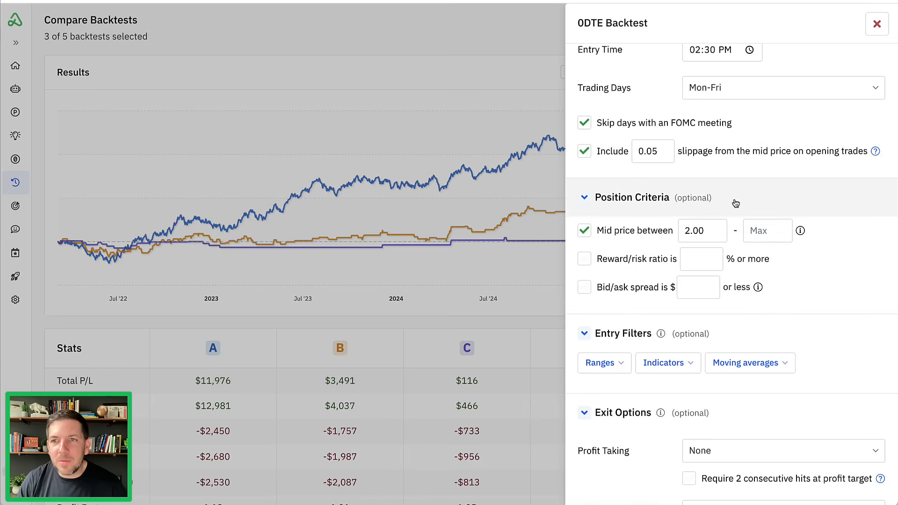
- Set the variation's minimum mid price to 2.15 in the position criteria
double_click(697, 230)
left_click(698, 230)
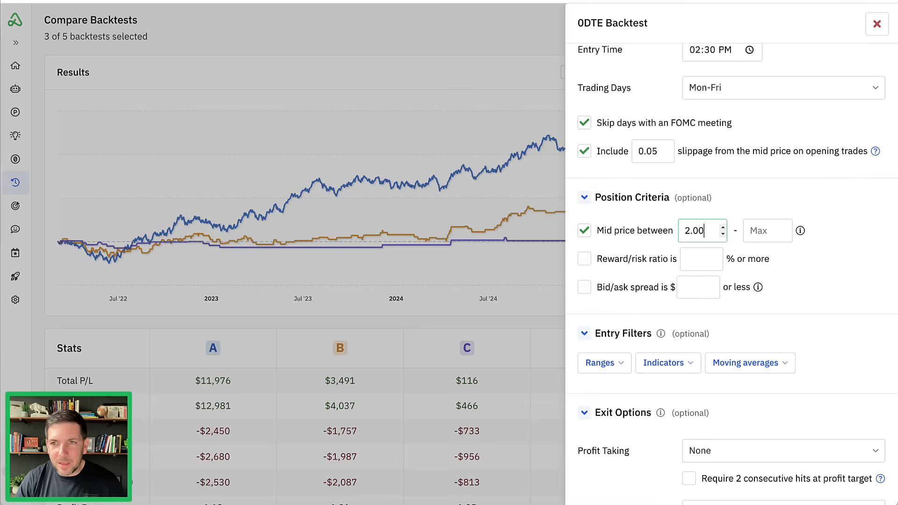
key("BackSpace")
key("BackSpace")
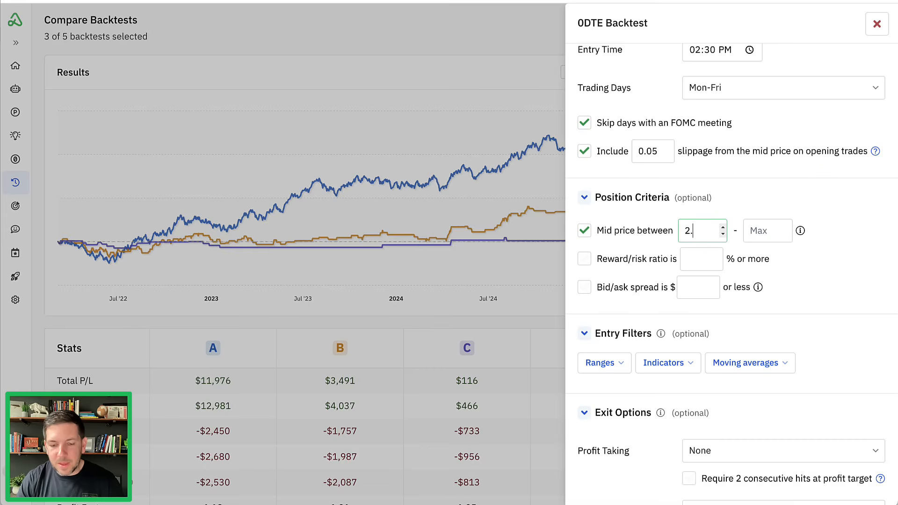
type("15")
left_click(745, 312)
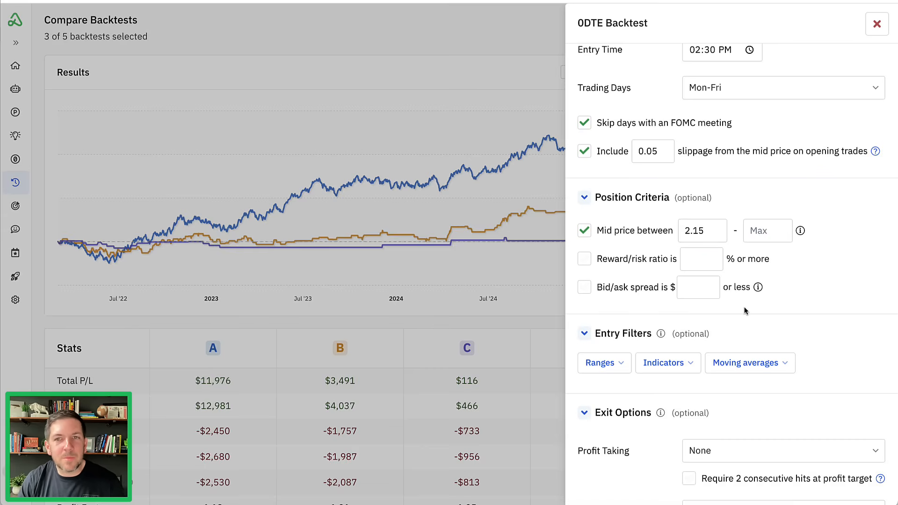
- Add an RSI(14) entry filter to the variation with an allowed range of 30 to 70
scroll(740, 307, "down", 5)
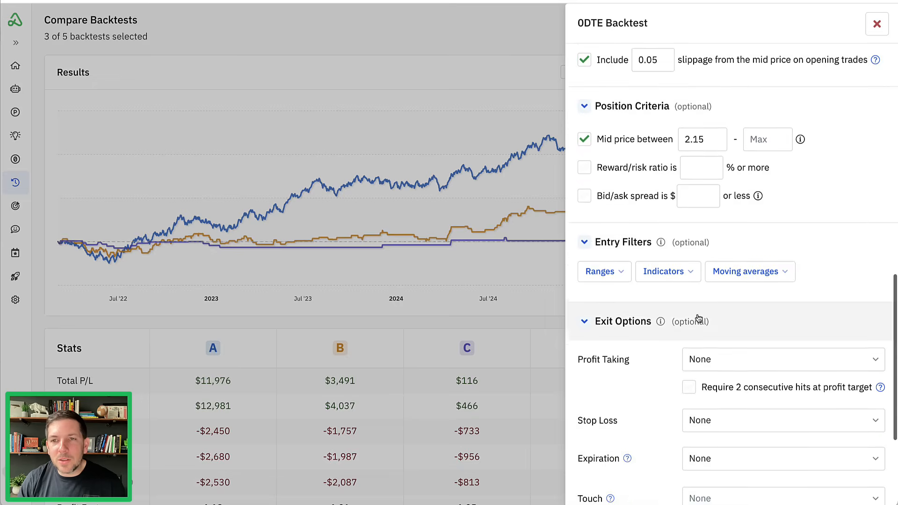
left_click(683, 202)
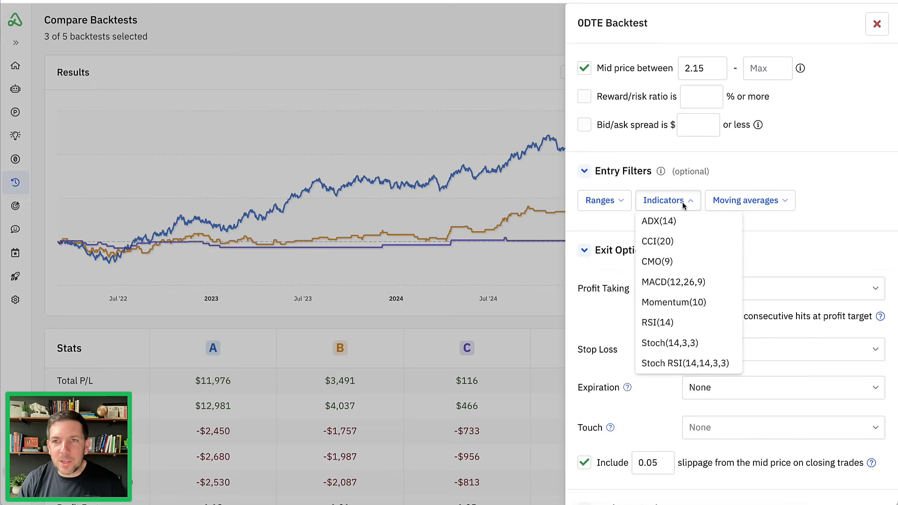
left_click(669, 324)
scroll(642, 220, "up", 1)
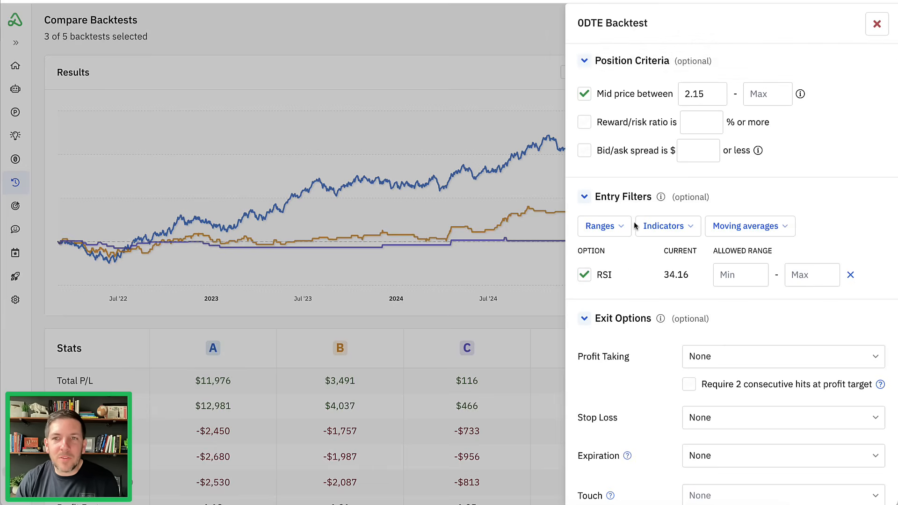
left_click(733, 277)
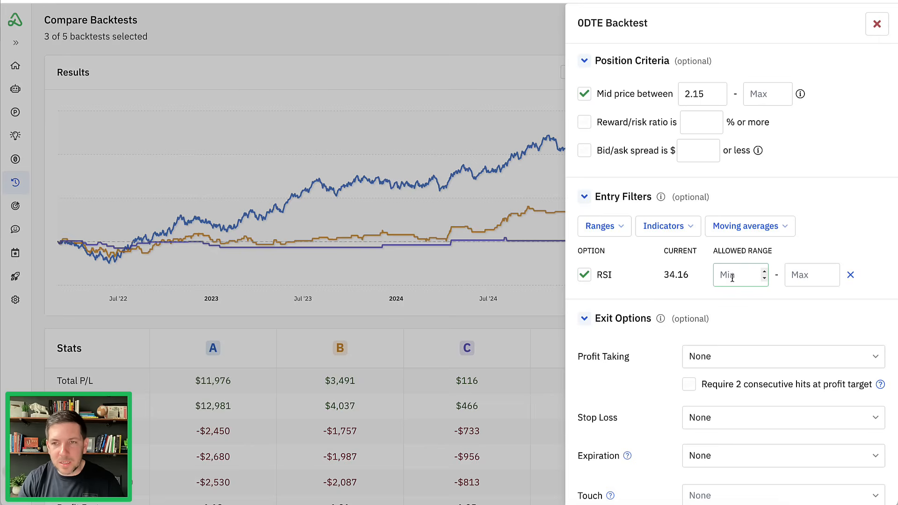
type("30")
key("Tab")
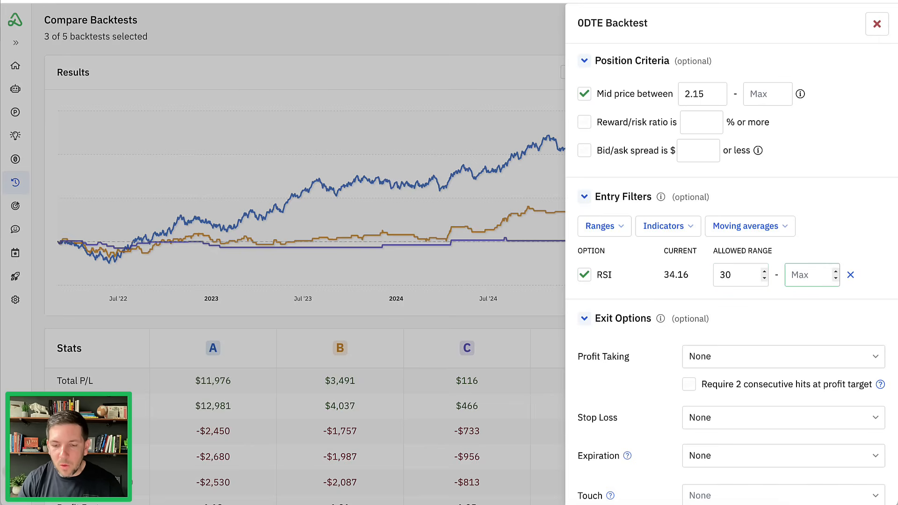
type("70")
left_click(728, 296)
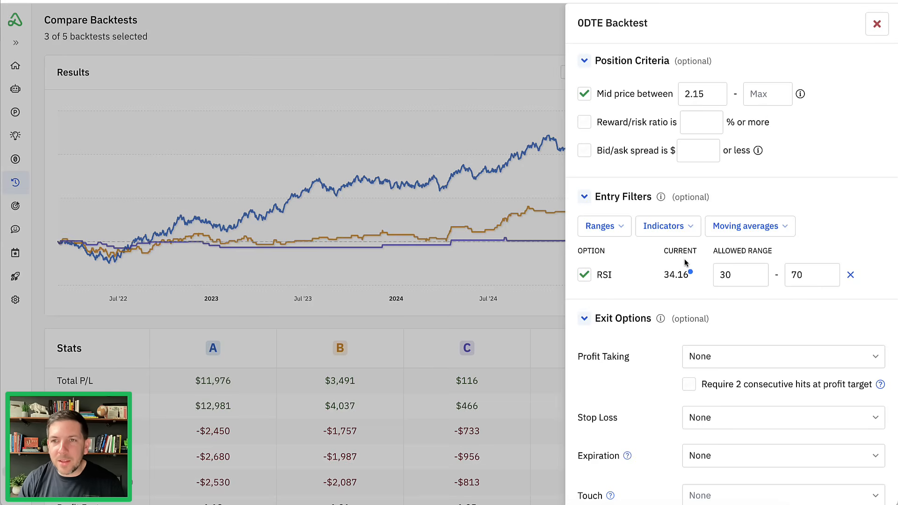
left_click_drag(661, 259, 703, 258)
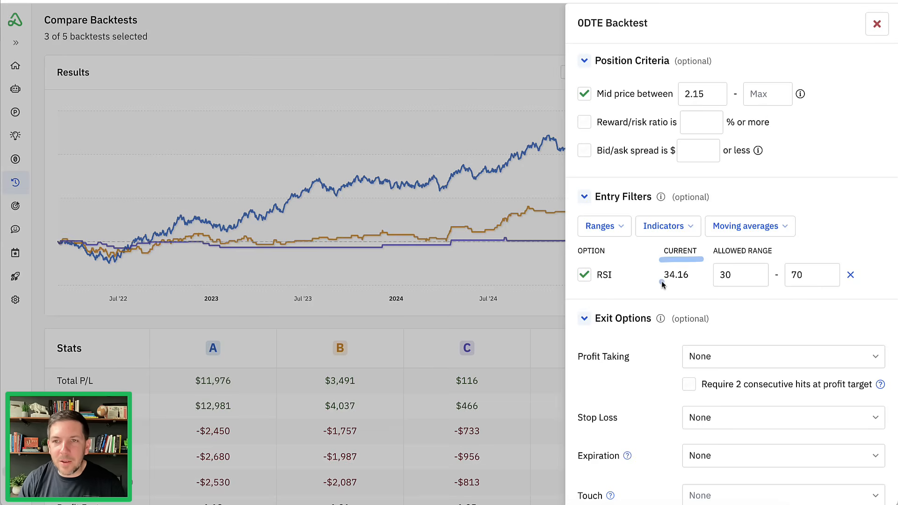
mouse_move(660, 283)
left_mouse_down()
mouse_move(696, 283)
mouse_move(727, 268)
mouse_move(725, 280)
mouse_move(734, 276)
left_mouse_up()
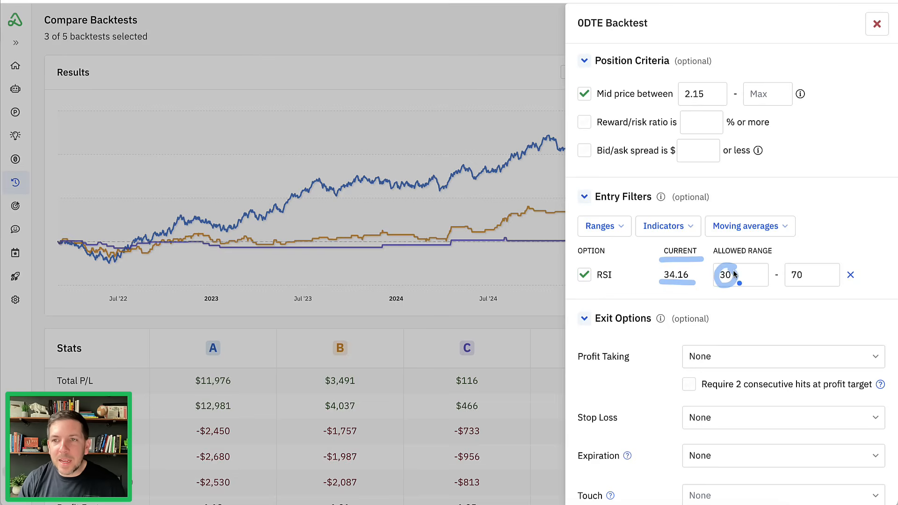
mouse_move(798, 266)
left_mouse_down()
mouse_move(797, 288)
mouse_move(798, 272)
left_mouse_up()
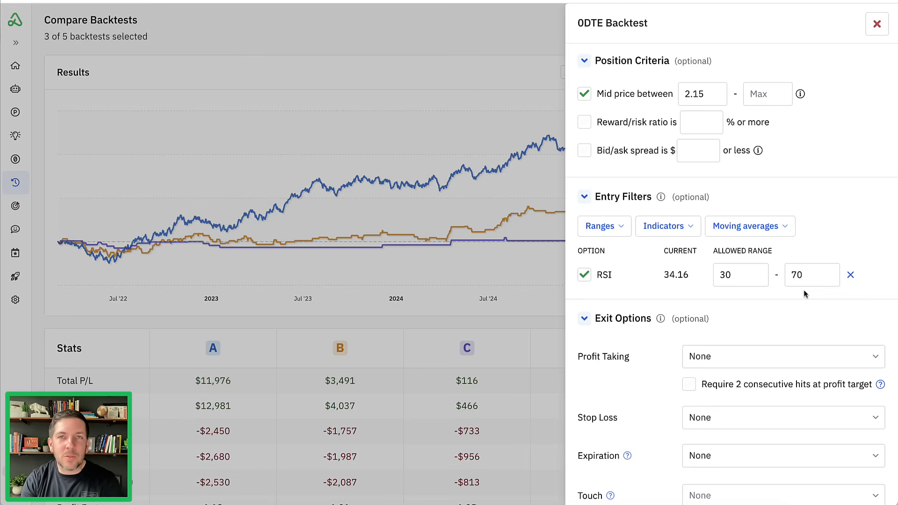
- Run the backtest variation with the RSI entry filter
scroll(804, 293, "down", 3)
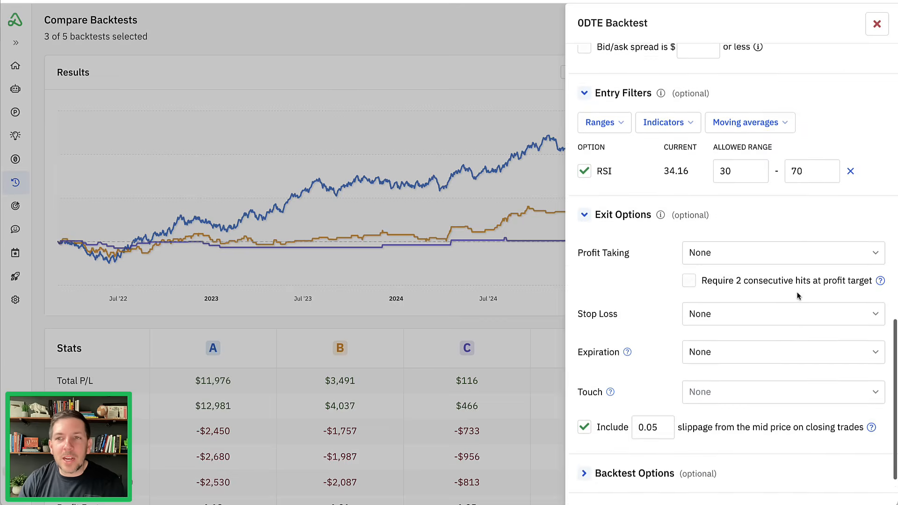
scroll(803, 193, "down", 1)
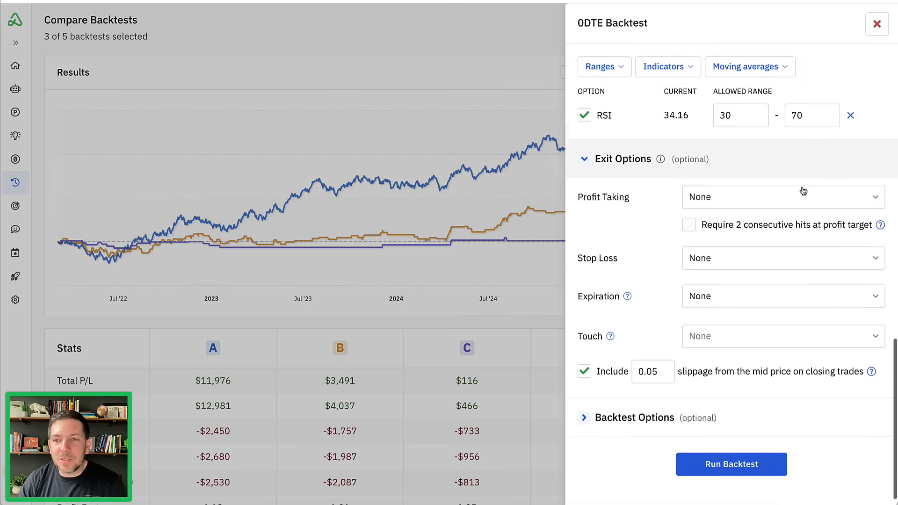
left_click(748, 450)
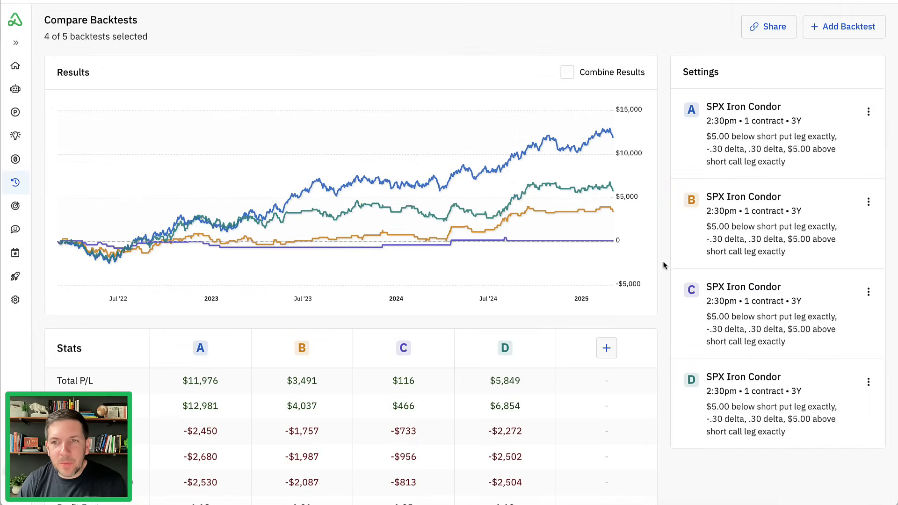
- Set the description of backtest D to "RSI 30 - 70" and save it
left_click(761, 417)
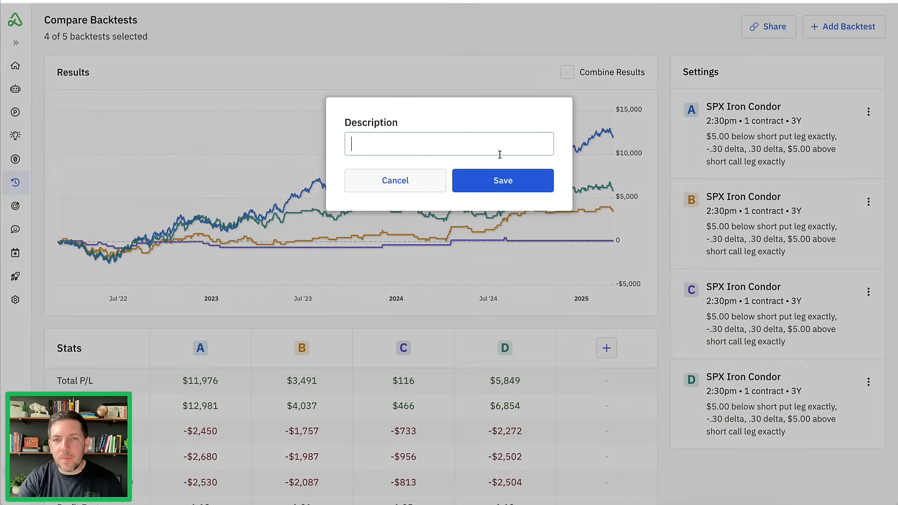
type("RSI ")
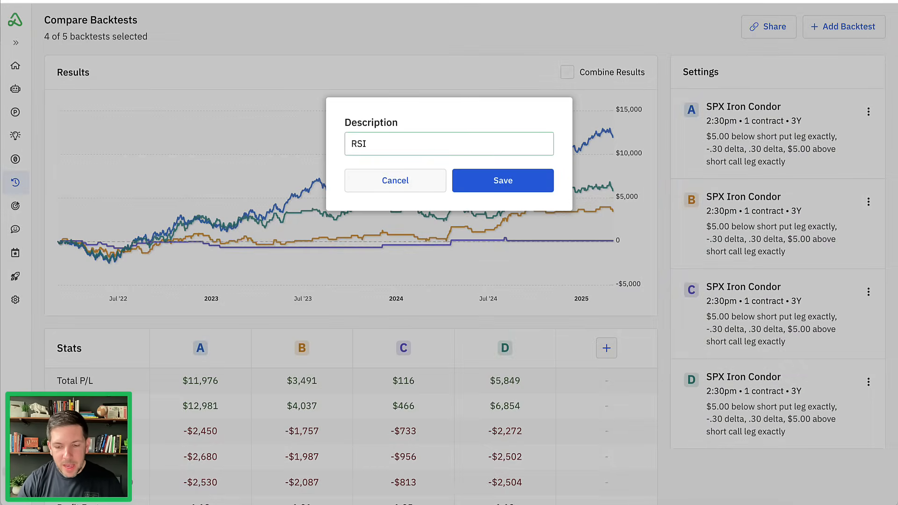
type("30")
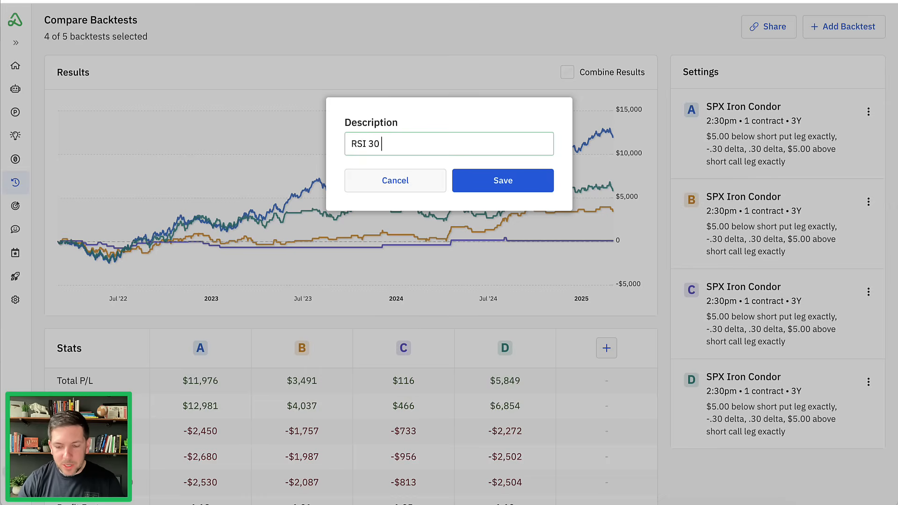
type(" - 70")
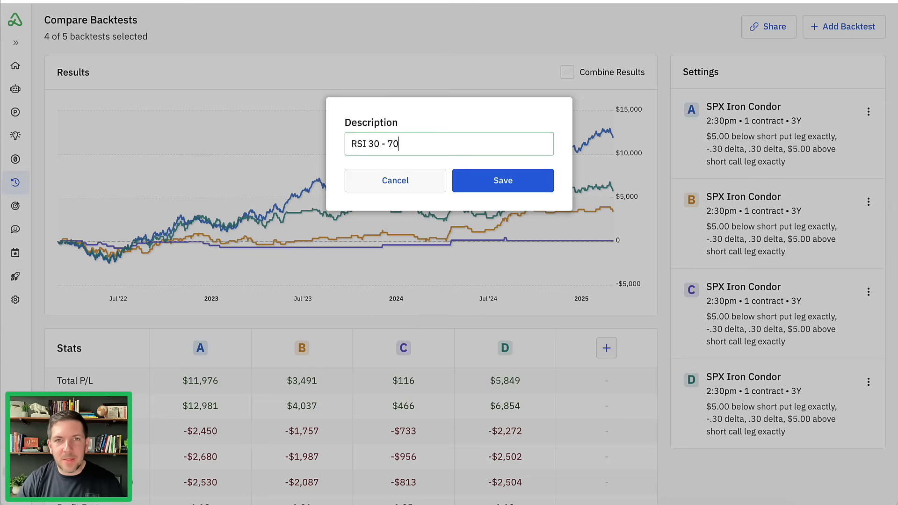
left_click(485, 184)
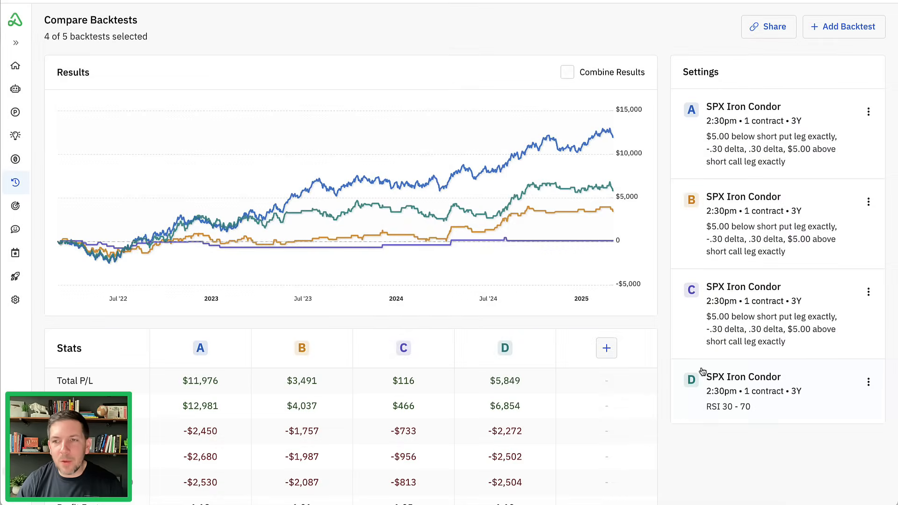
- Set the description of backtest C to "Entry Price $2.75+" and save it
left_click(769, 330)
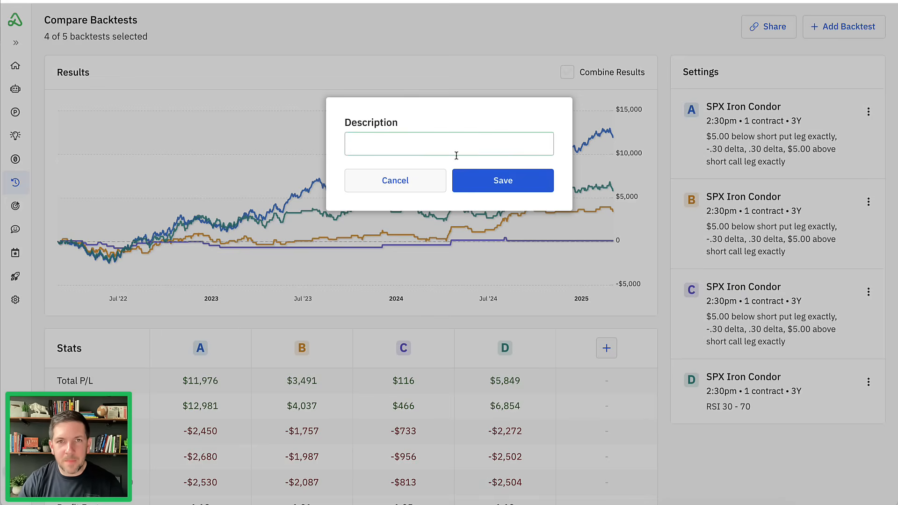
type("Entry Price ")
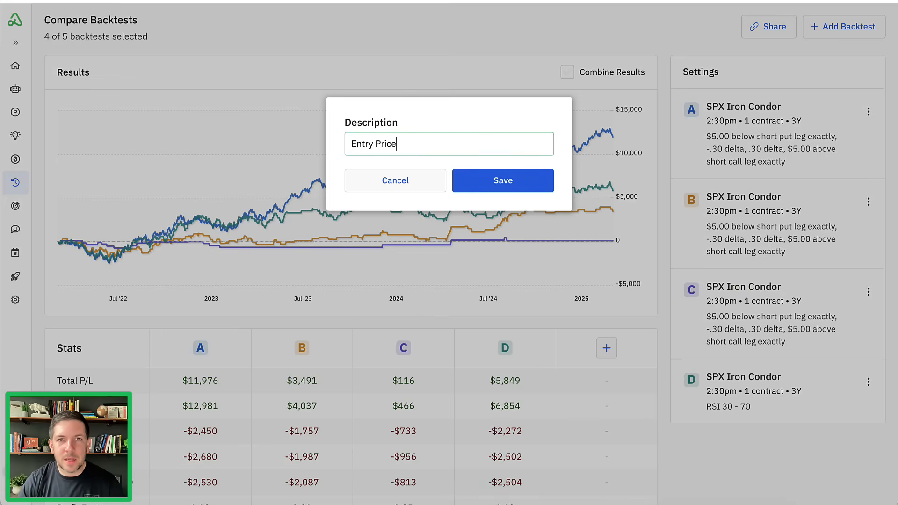
type("$2")
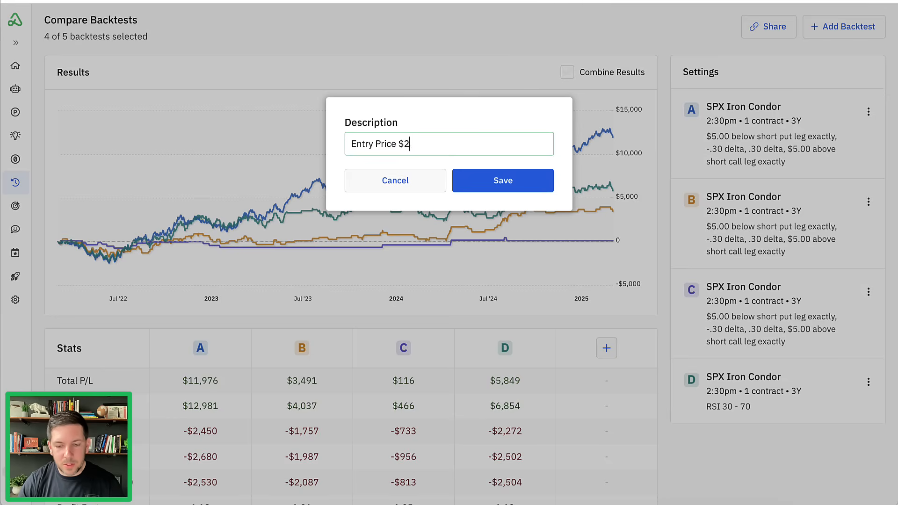
type(".75+")
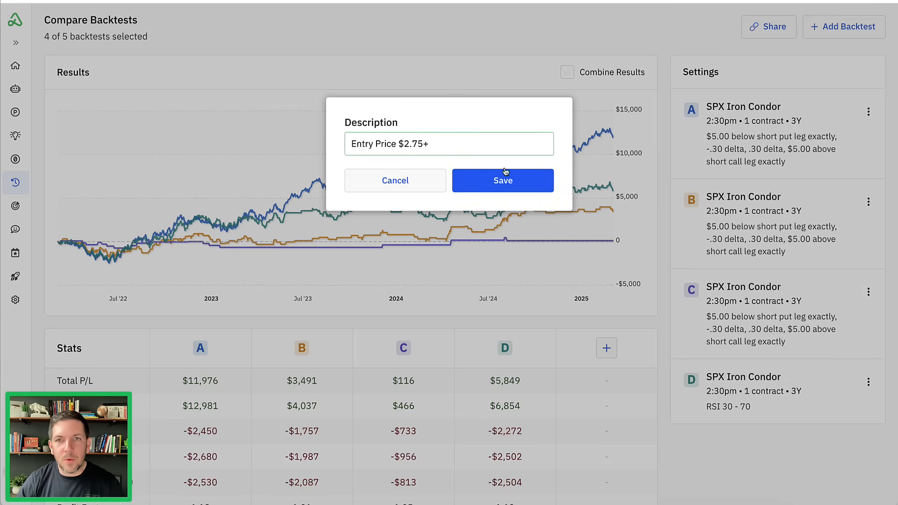
left_click(517, 178)
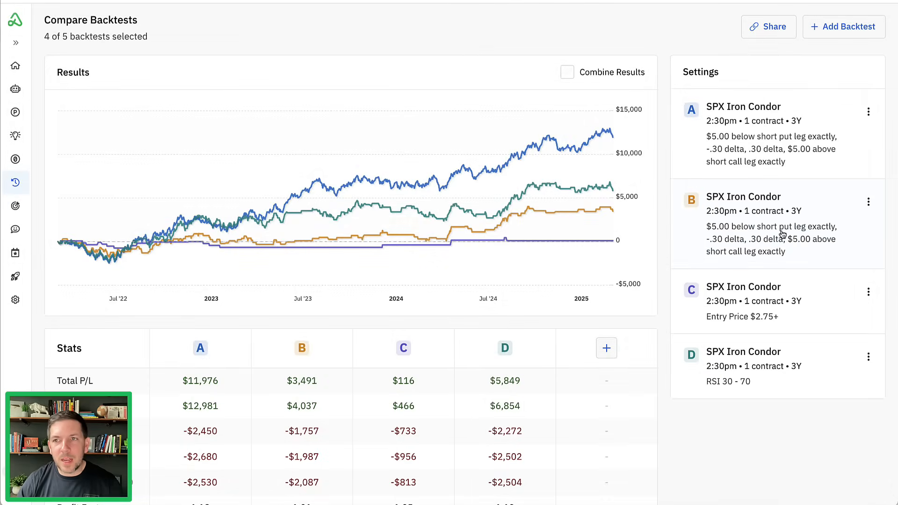
- Set the description of backtest B to "Entry Price $2.50+" and save it
left_click(782, 234)
type("Entr")
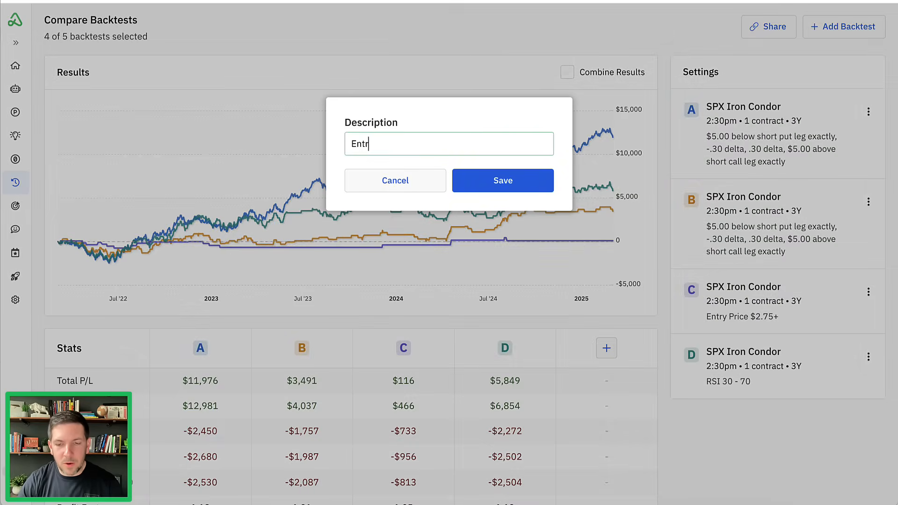
type("y Price $")
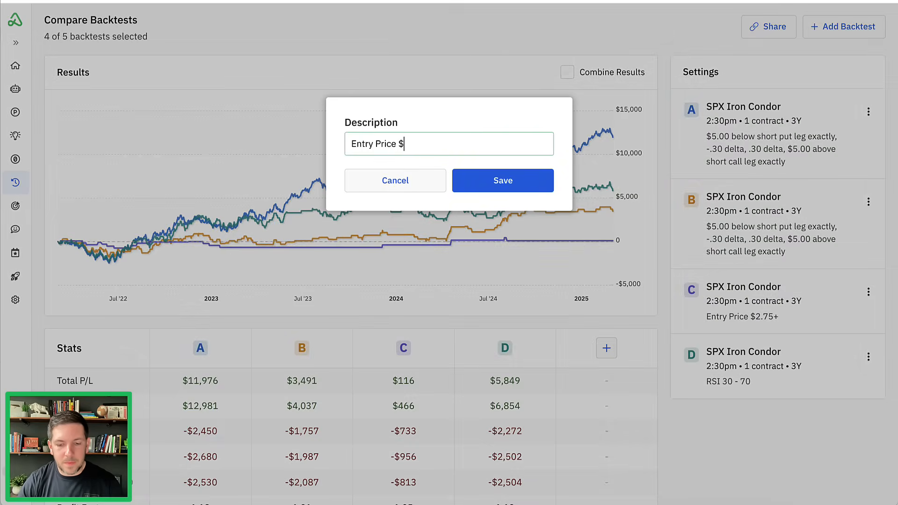
type("2.50+")
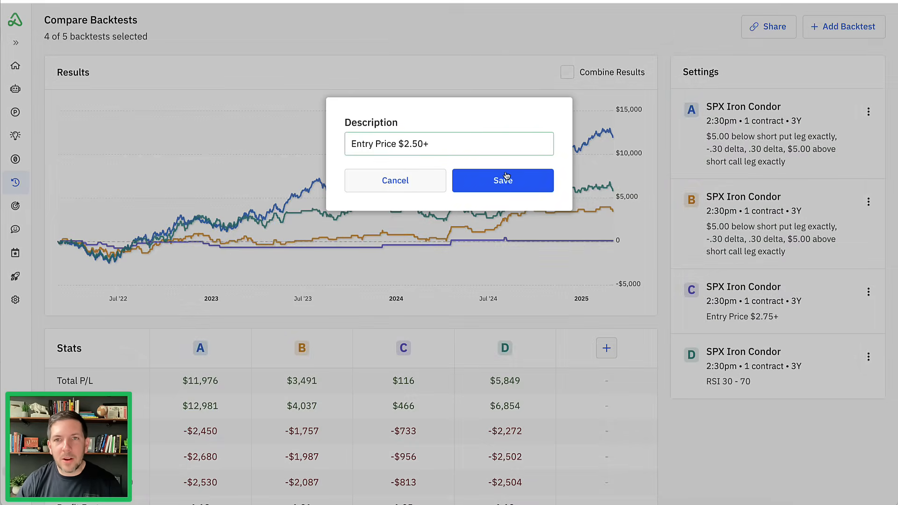
left_click(514, 184)
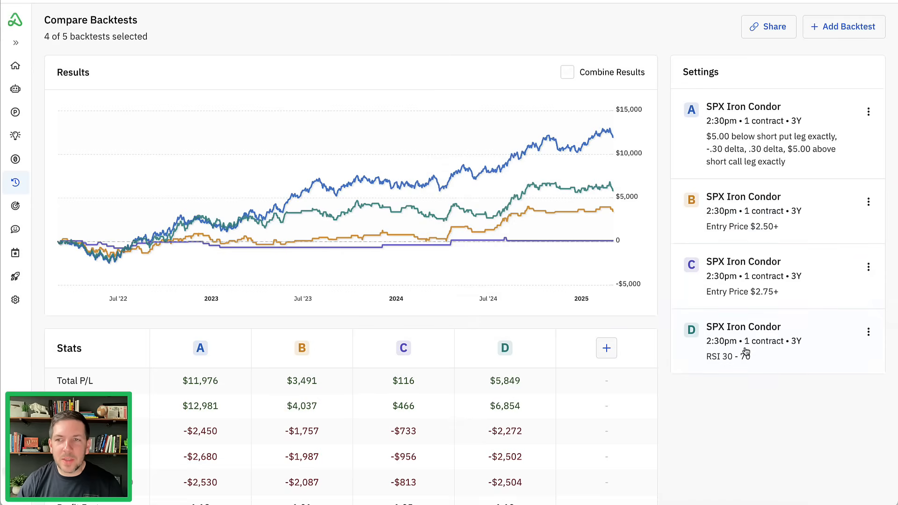
- Look at backtest B's settings, and examine backtest D's filtered days for the Min price and RSI(14) reasons
left_click(834, 202)
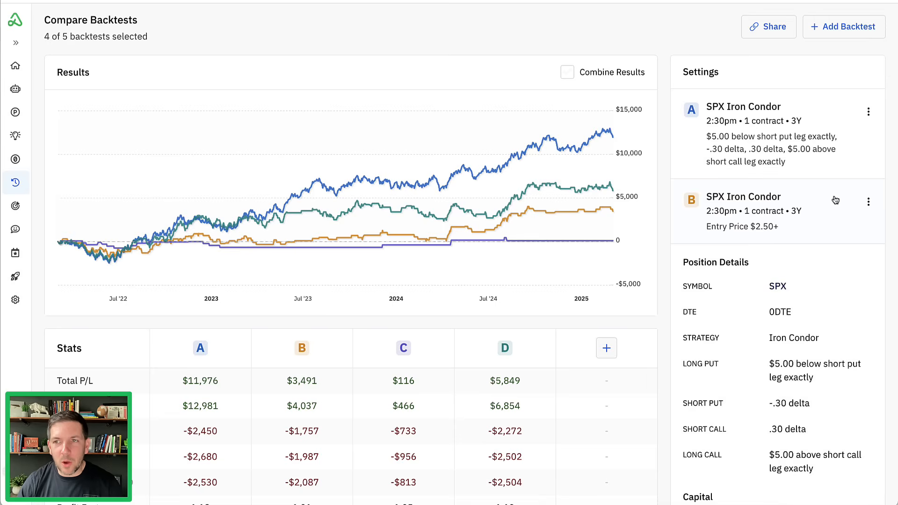
left_click(829, 204)
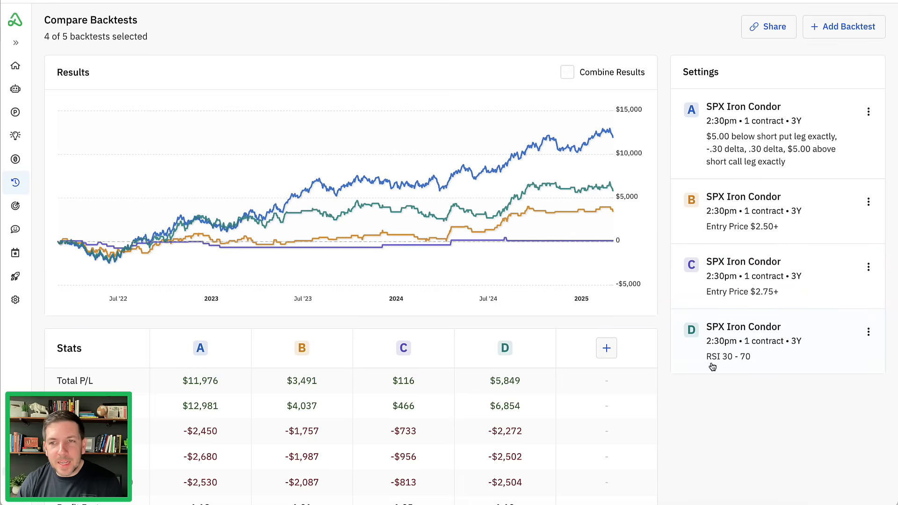
mouse_move(610, 193)
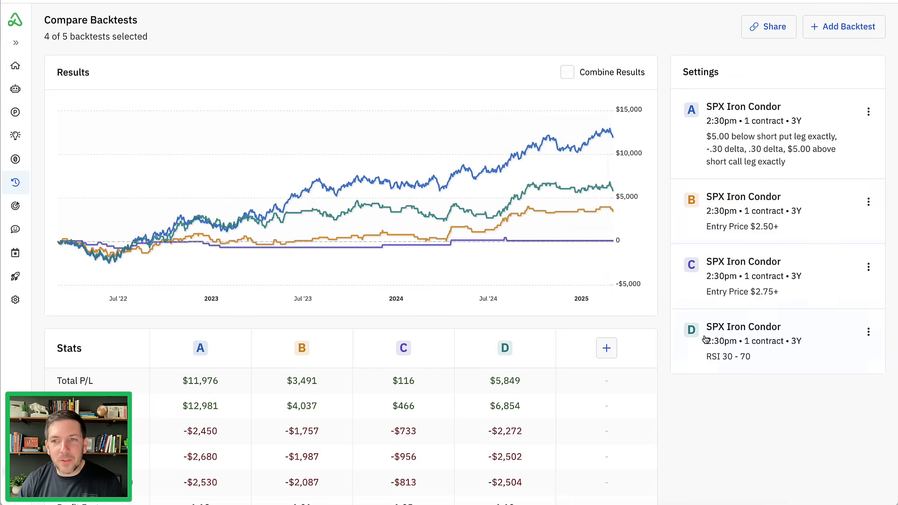
scroll(545, 291, "down", 9)
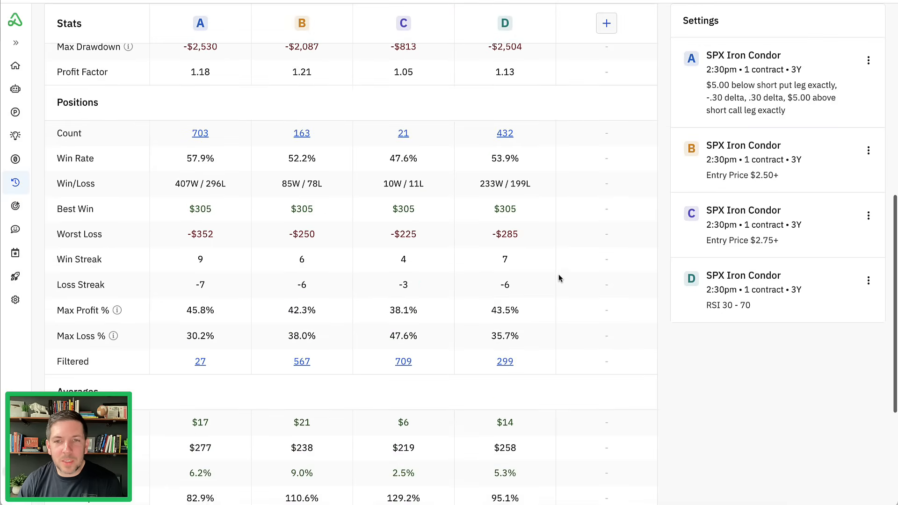
left_click(505, 361)
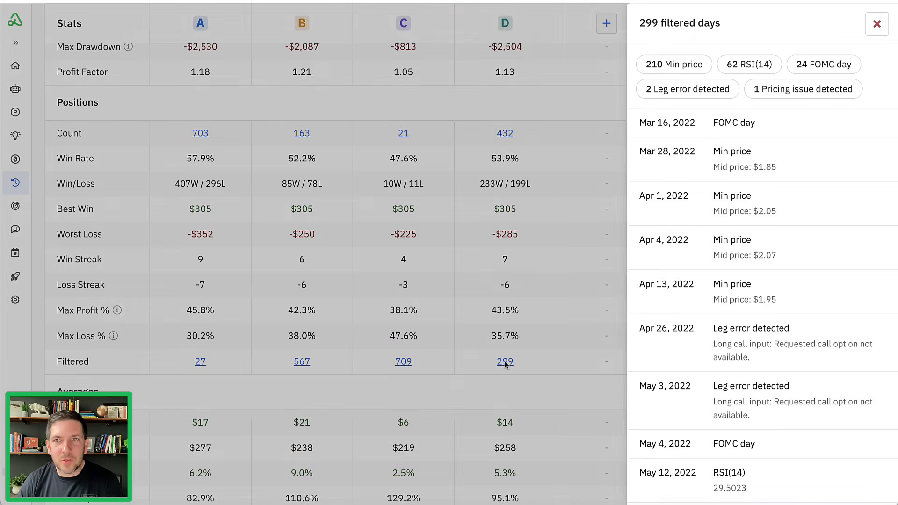
left_click(687, 71)
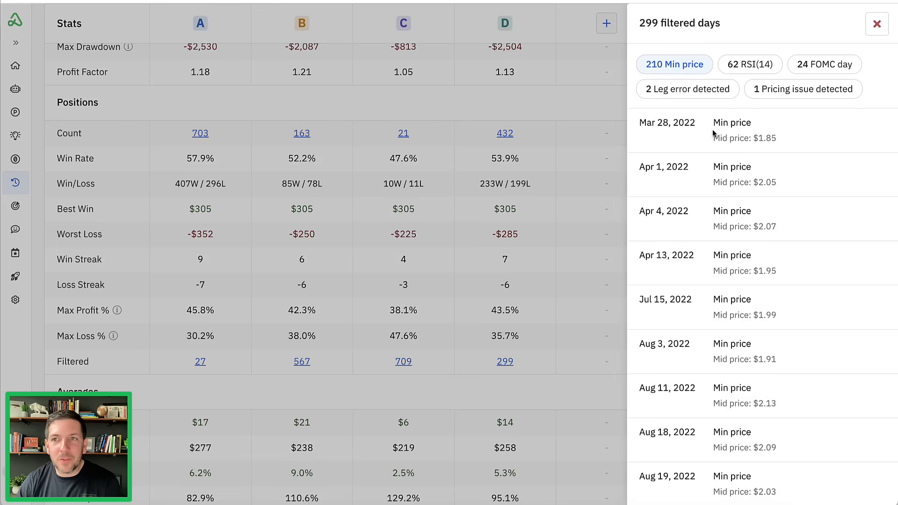
left_click(743, 70)
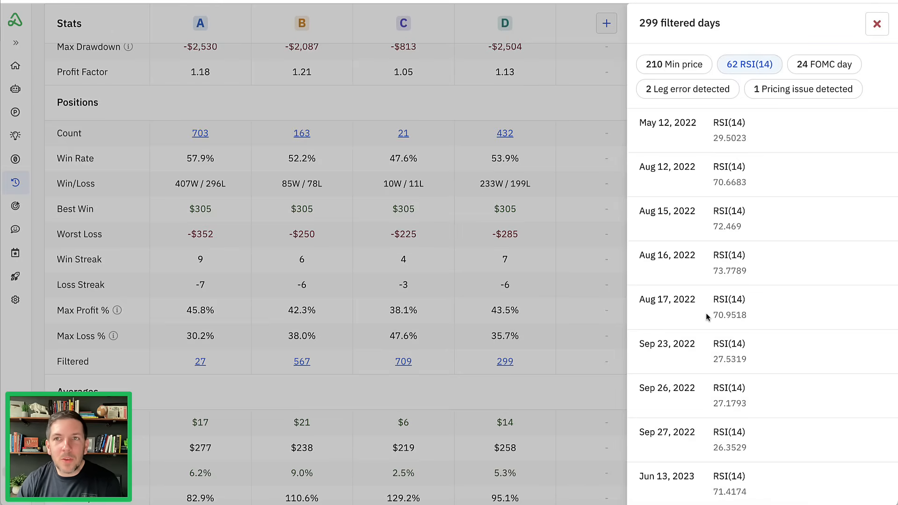
left_click(877, 24)
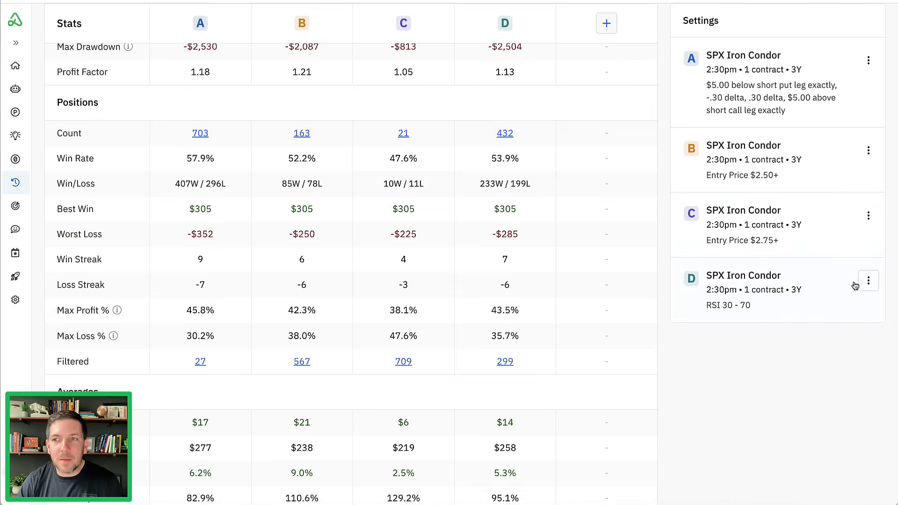
- Add a variation of backtest D and remove its minimum mid price criterion
left_click(869, 281)
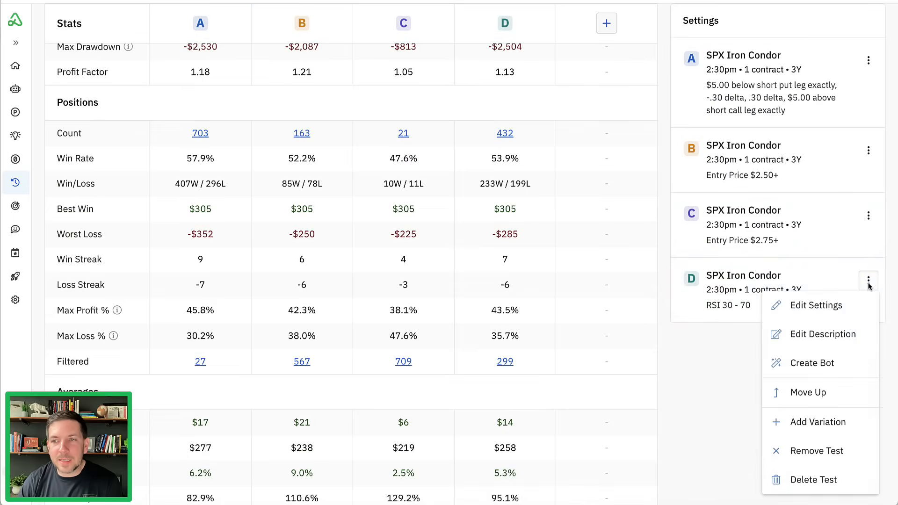
left_click(837, 427)
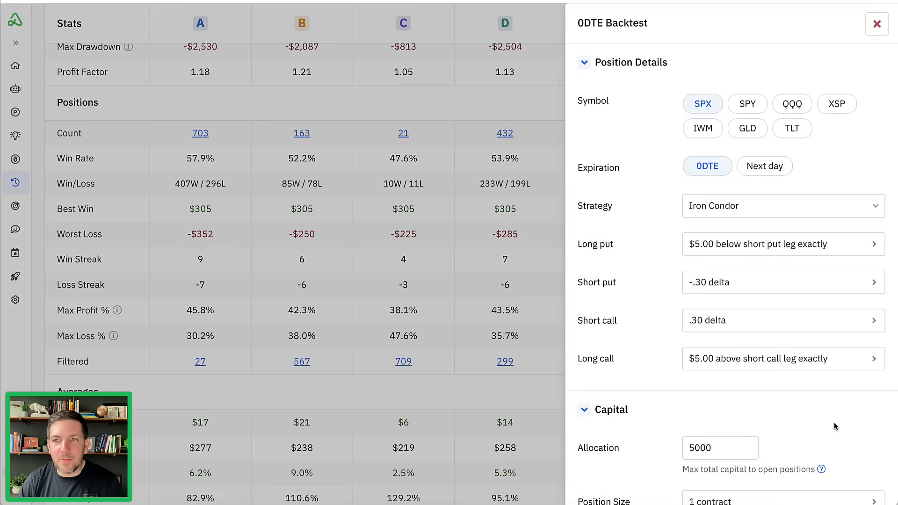
scroll(657, 197, "down", 10)
scroll(657, 199, "down", 1)
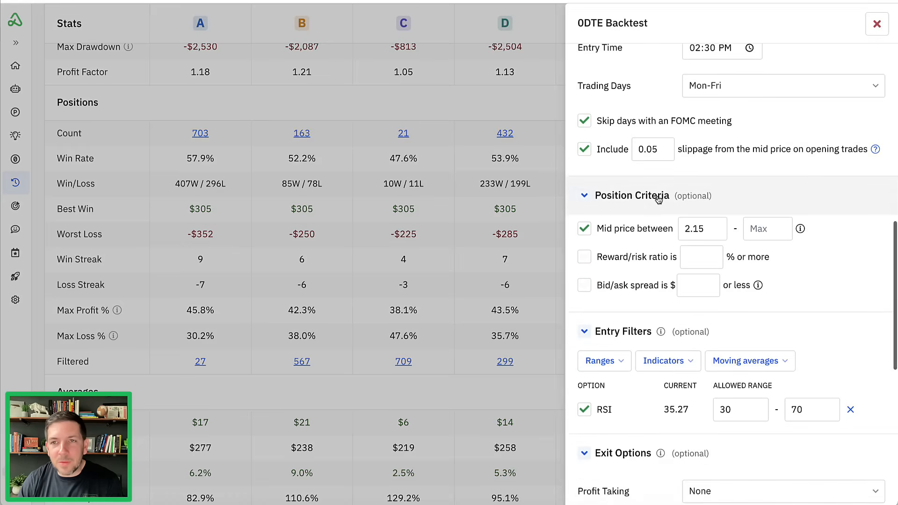
left_click(584, 229)
left_click(700, 228)
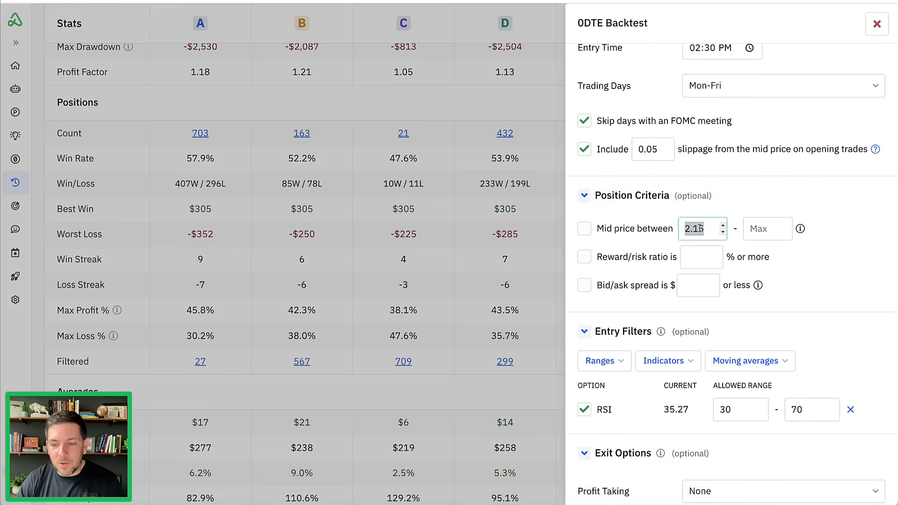
key("BackSpace")
left_click(729, 209)
left_click(700, 213)
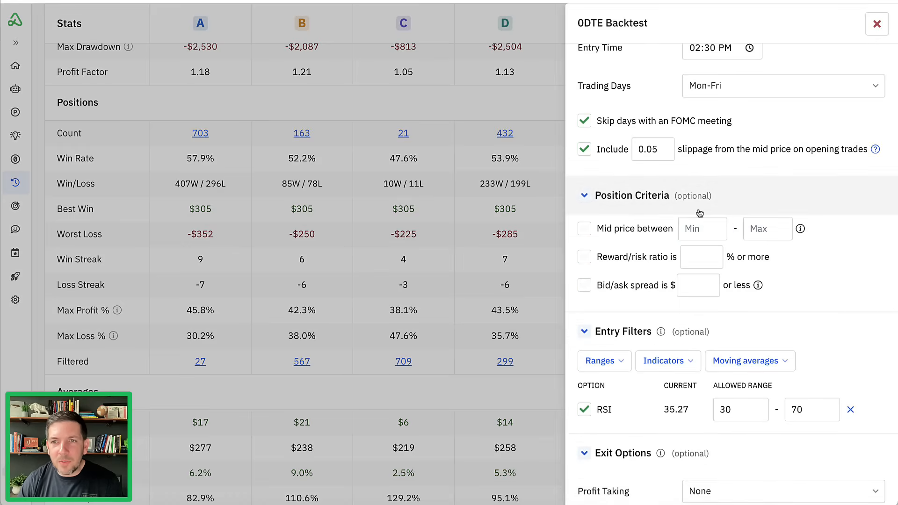
- Run the new backtest variation with the RSI entry filter but no mid price criterion
scroll(645, 255, "down", 2)
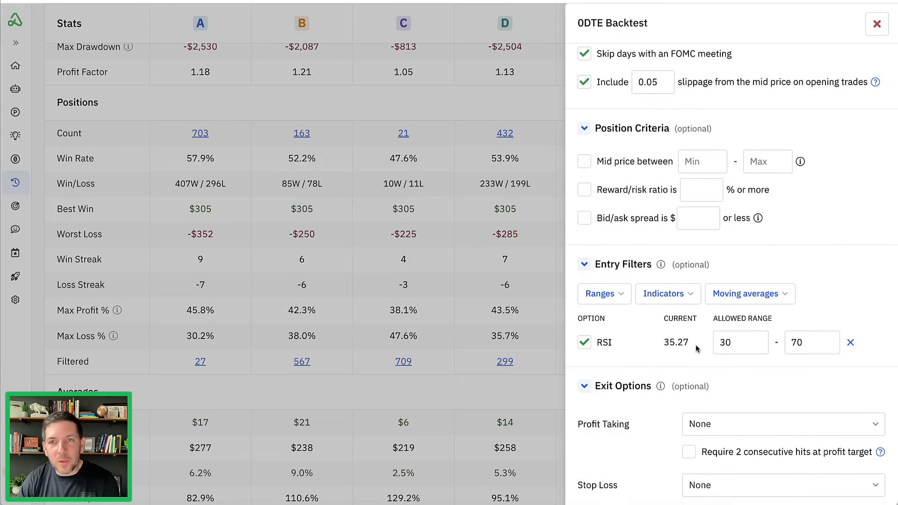
scroll(698, 347, "down", 2)
scroll(701, 345, "down", 6)
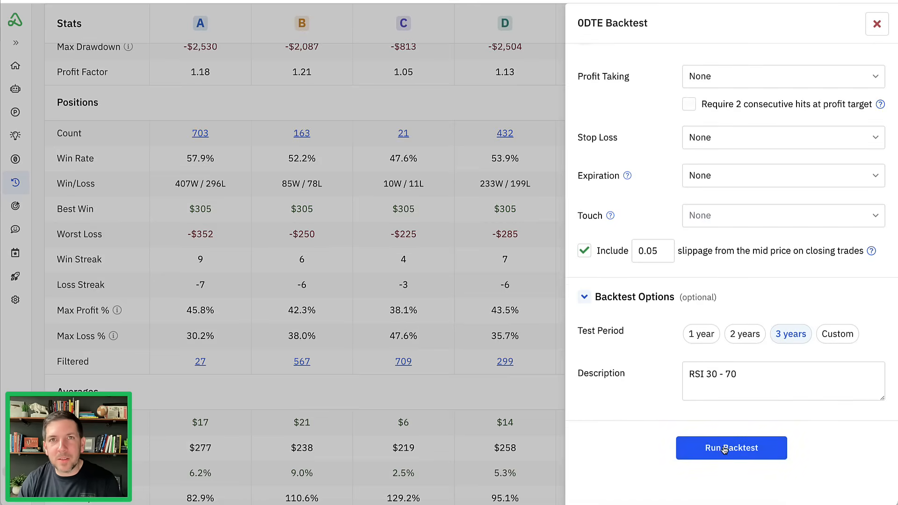
left_click(724, 449)
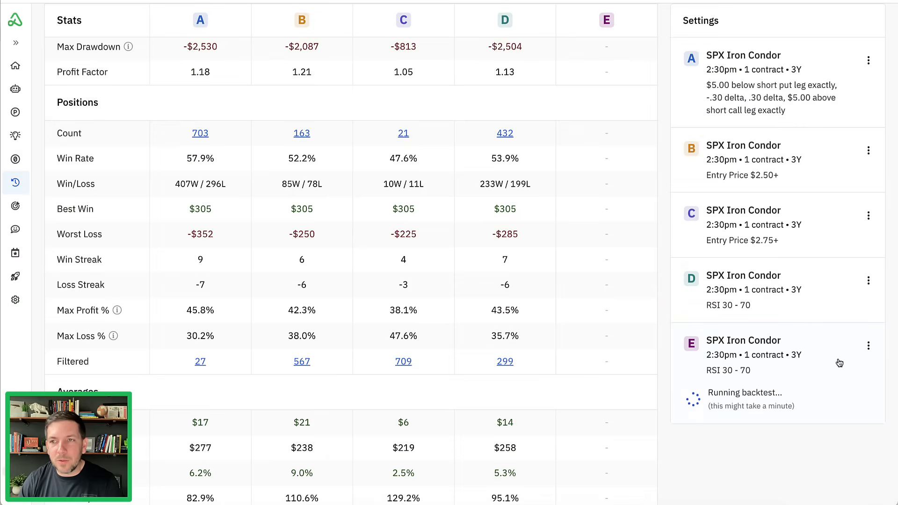
- Check the position criteria and entry filters in backtest D's settings
left_click(771, 306)
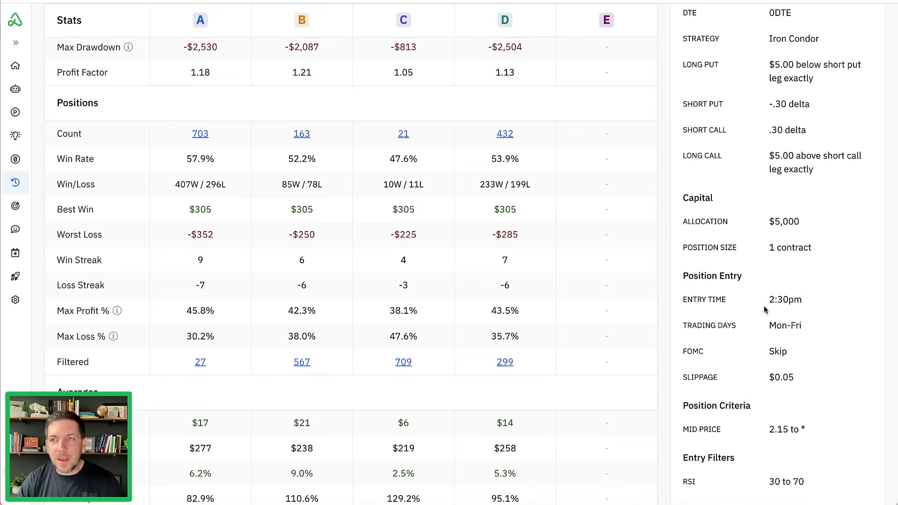
scroll(770, 305, "up", 5)
left_click(830, 226)
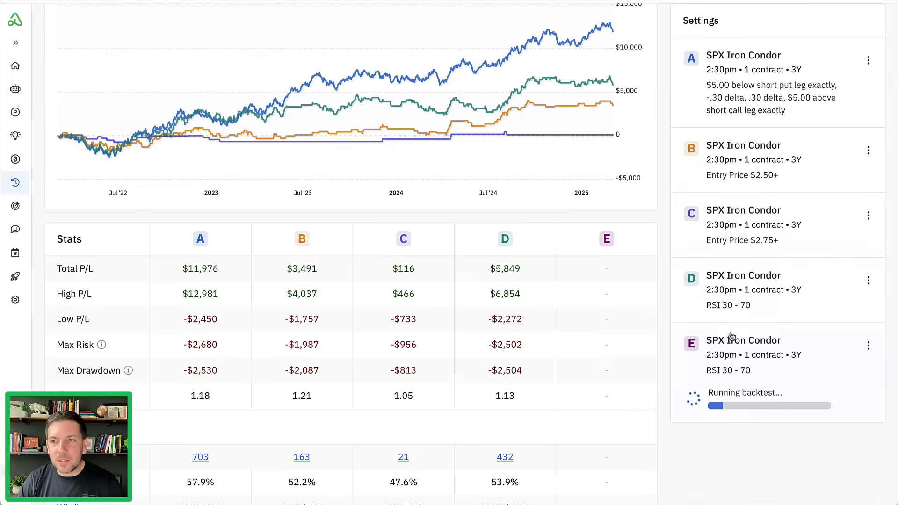
- Change backtest D's description to "RSI 30 - 70 (Also Entry Filter $2.15+)" and save it
left_click(729, 306)
left_click(442, 141)
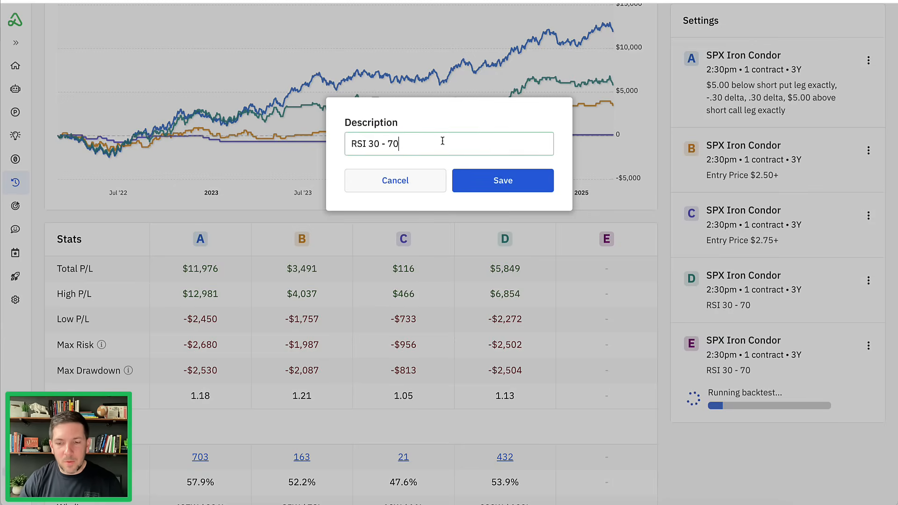
type("(Also ")
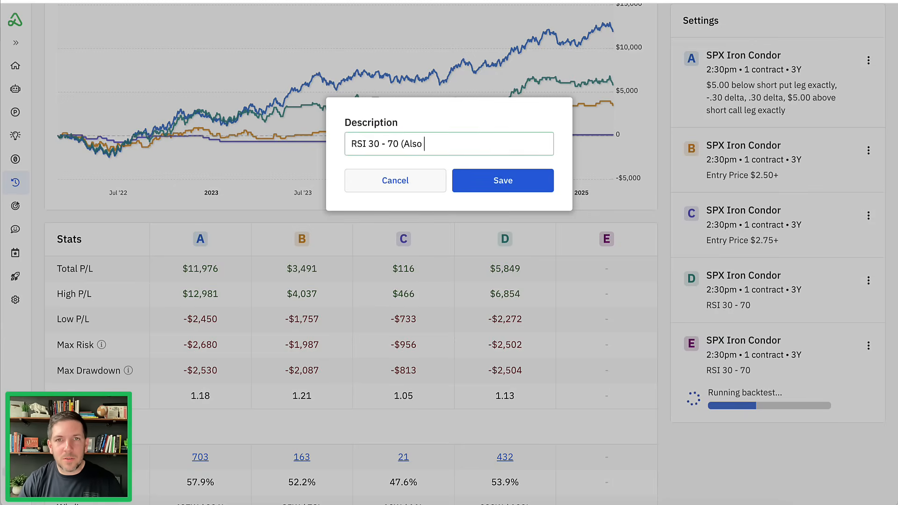
type("Entry Filter $.")
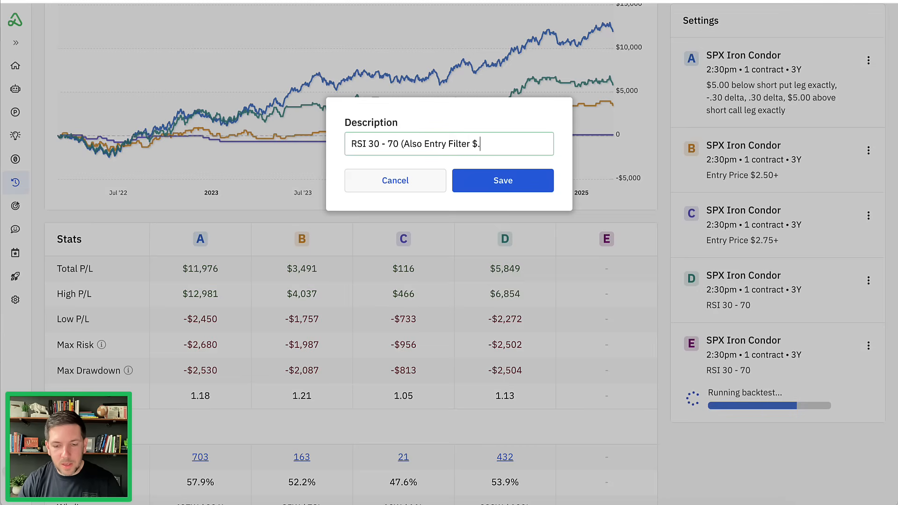
key("BackSpace")
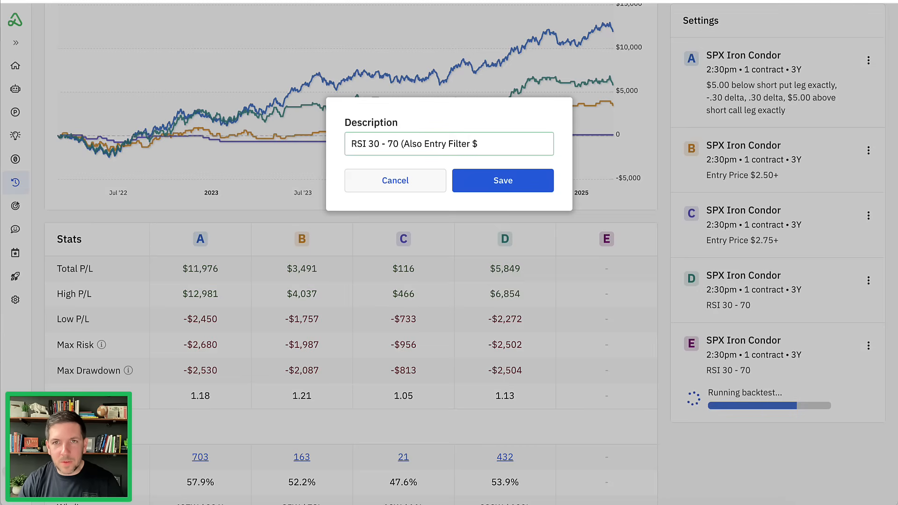
type("2.15+)")
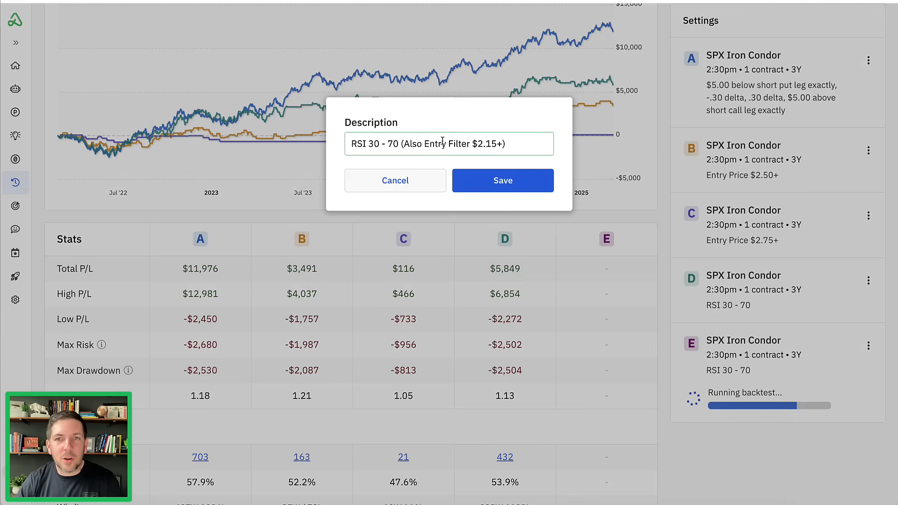
left_click(472, 179)
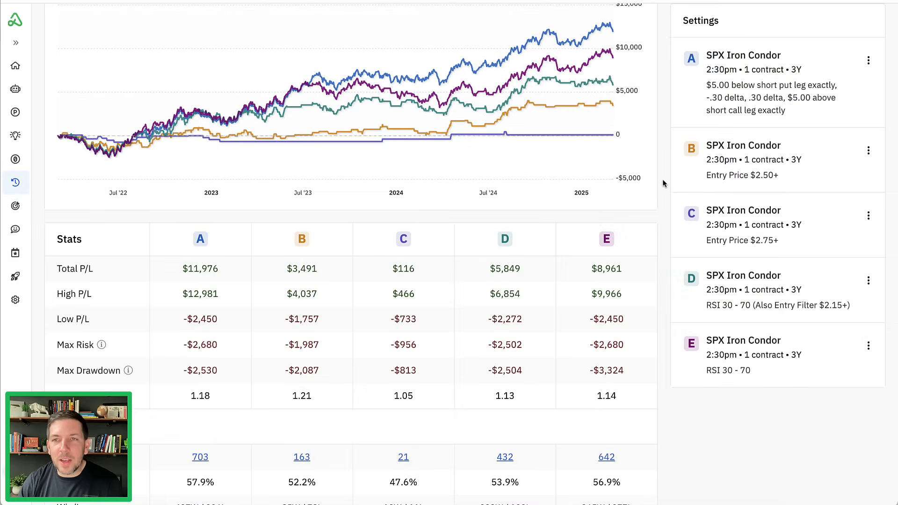
- Remove the Entry Price $2.50+ and Entry Price $2.75+ backtests from the comparison
scroll(664, 185, "up", 3)
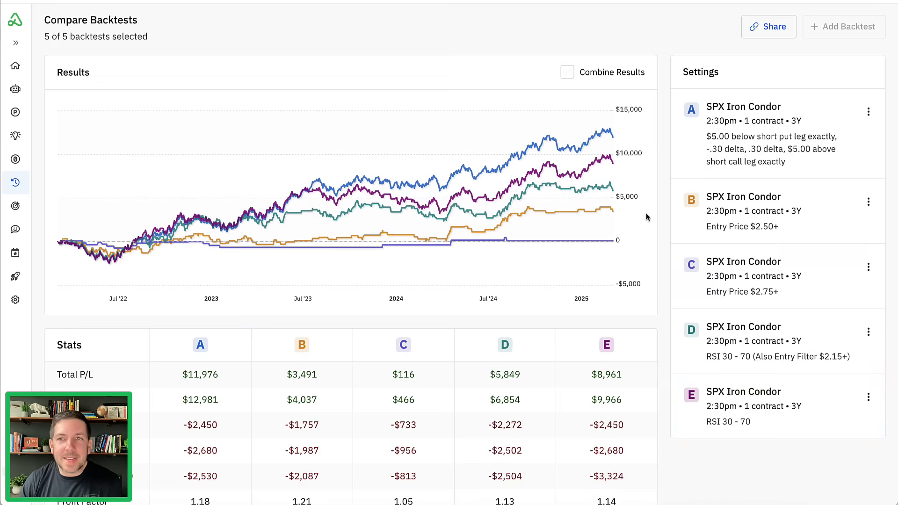
mouse_move(586, 135)
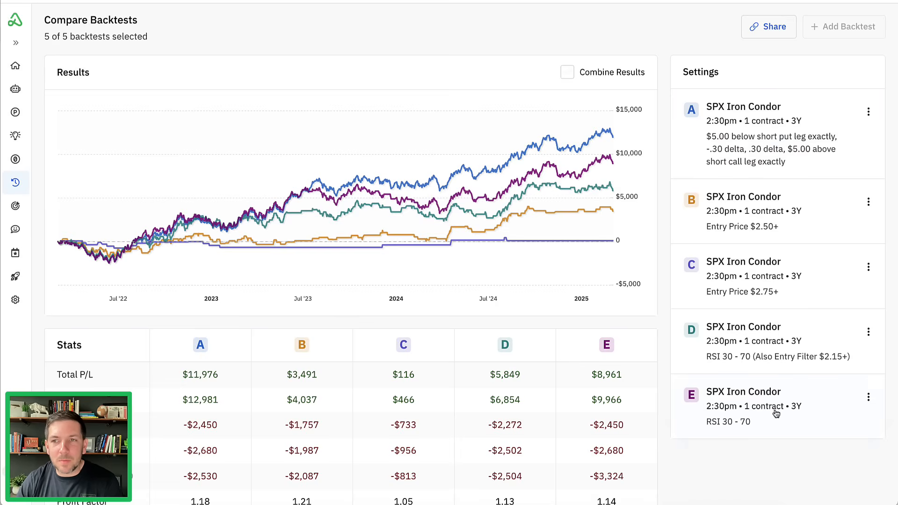
left_click(869, 202)
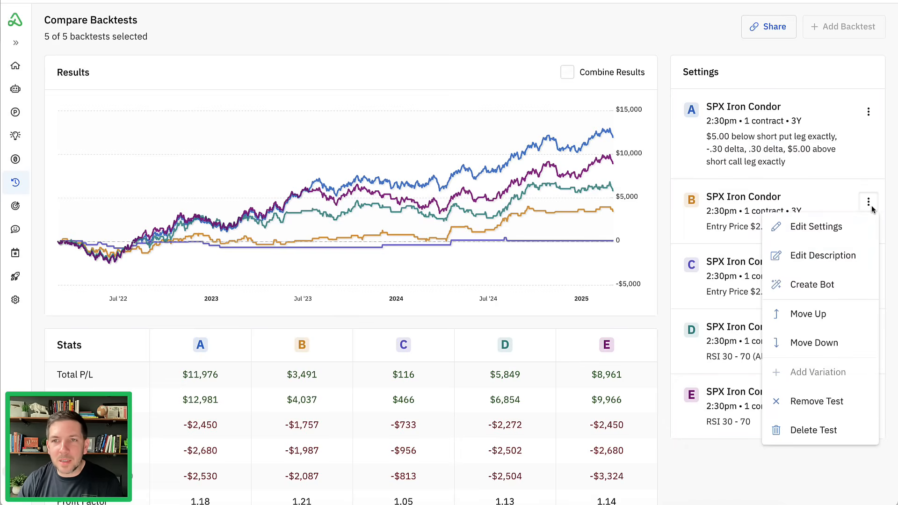
left_click(840, 403)
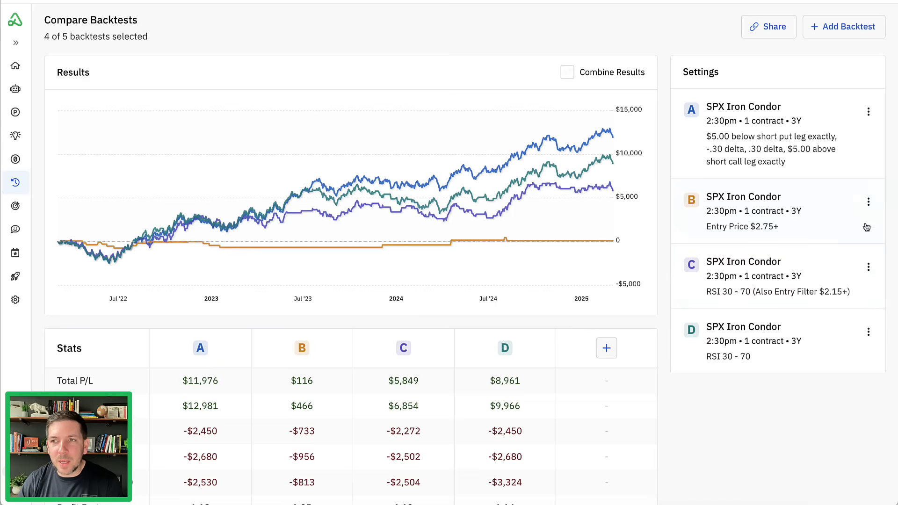
left_click(868, 202)
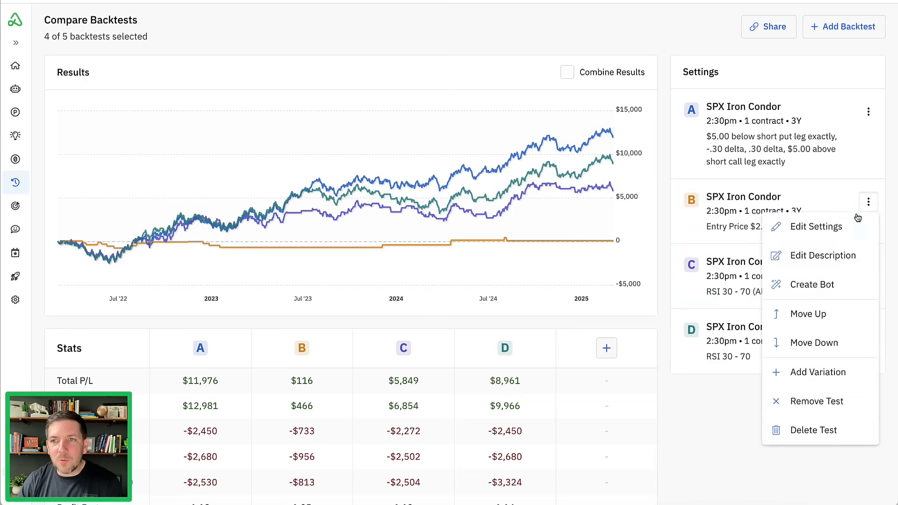
left_click(829, 405)
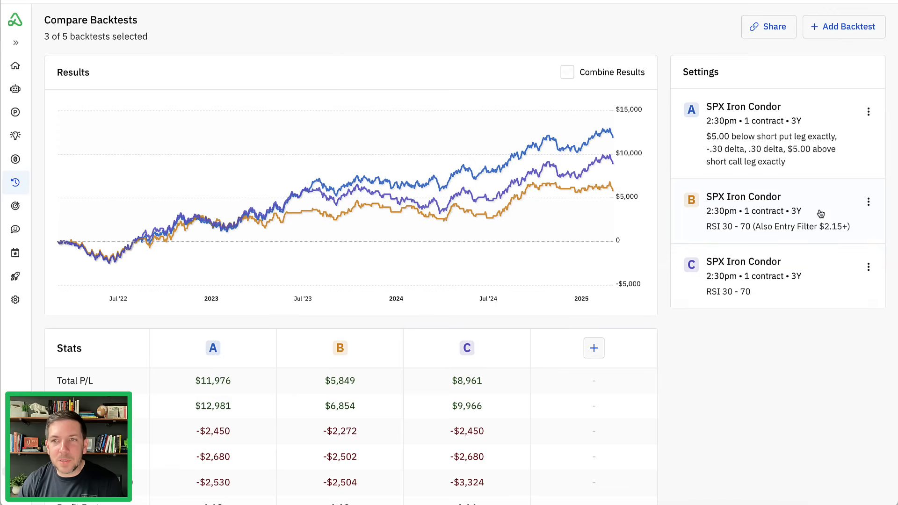
- Add a variation of the RSI 30 - 70 backtest C and remove its RSI entry filter
left_click(866, 269)
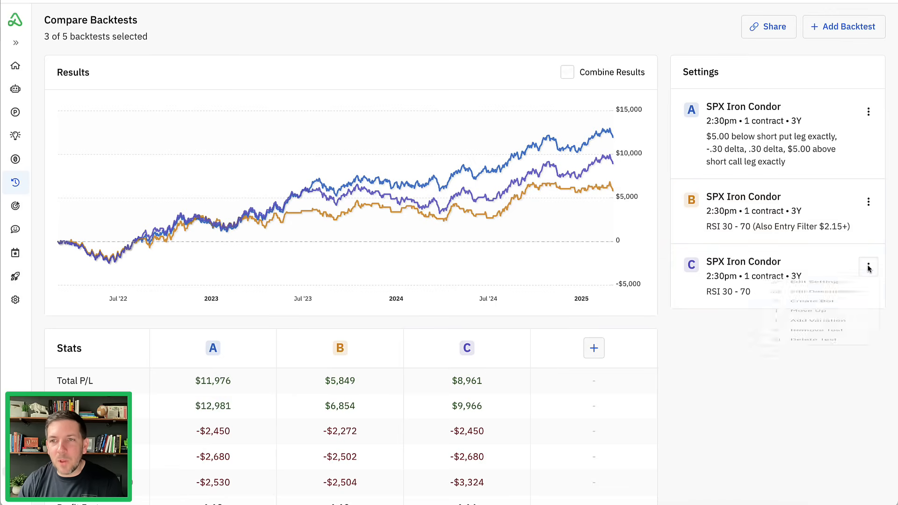
left_click(830, 414)
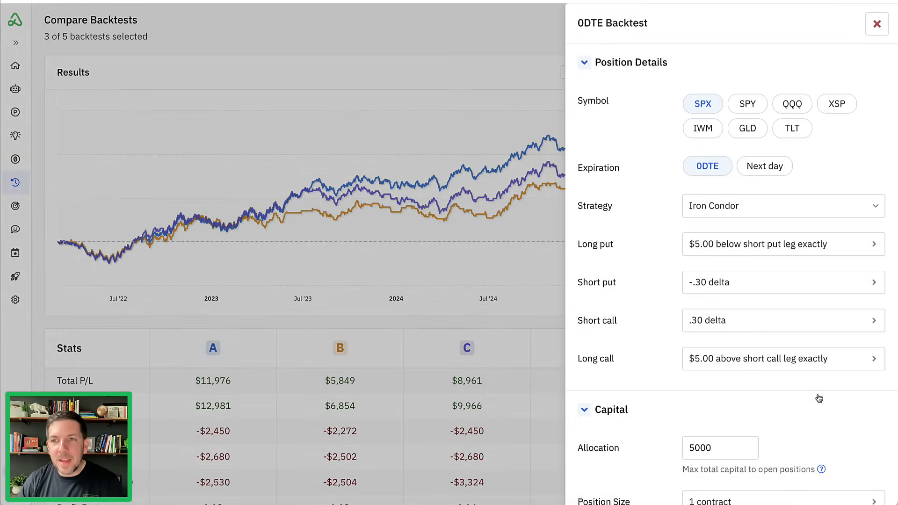
scroll(677, 240, "down", 10)
scroll(677, 240, "down", 1)
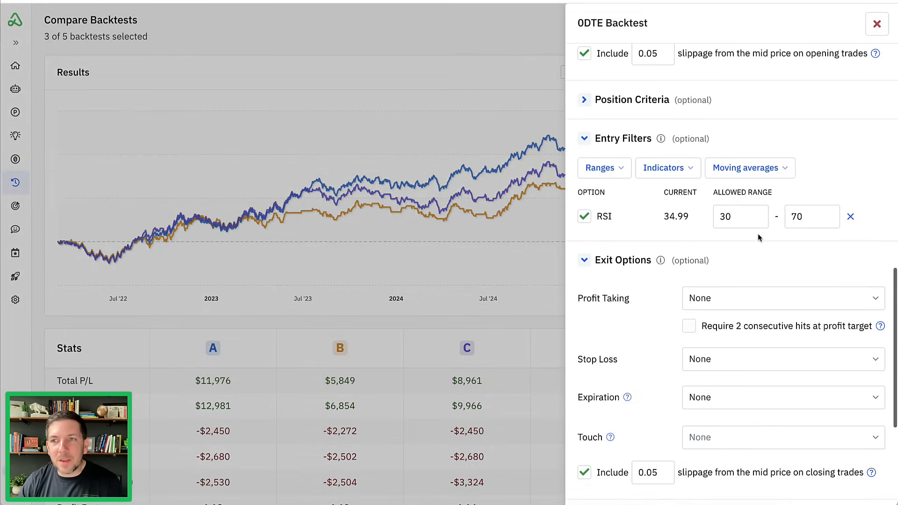
left_click(851, 219)
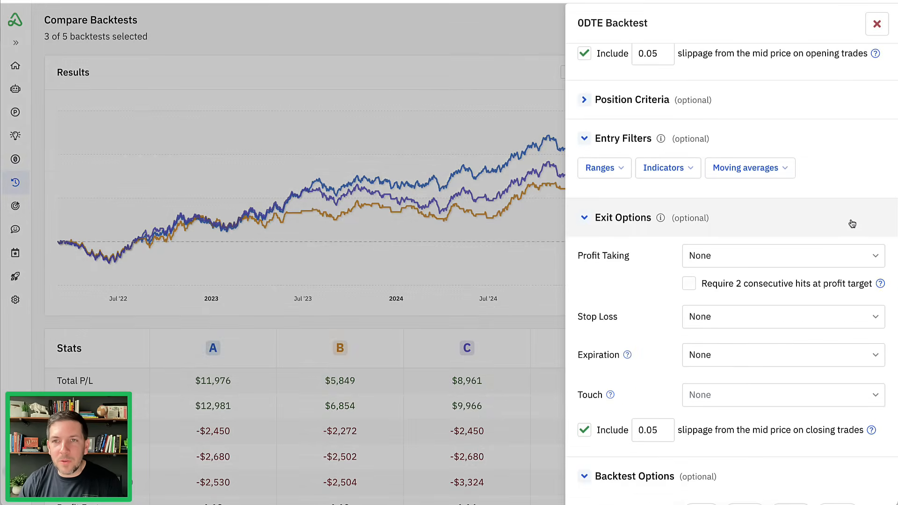
- Add an Open Chg % entry filter with an allowed range of -1 to 1
left_click(621, 176)
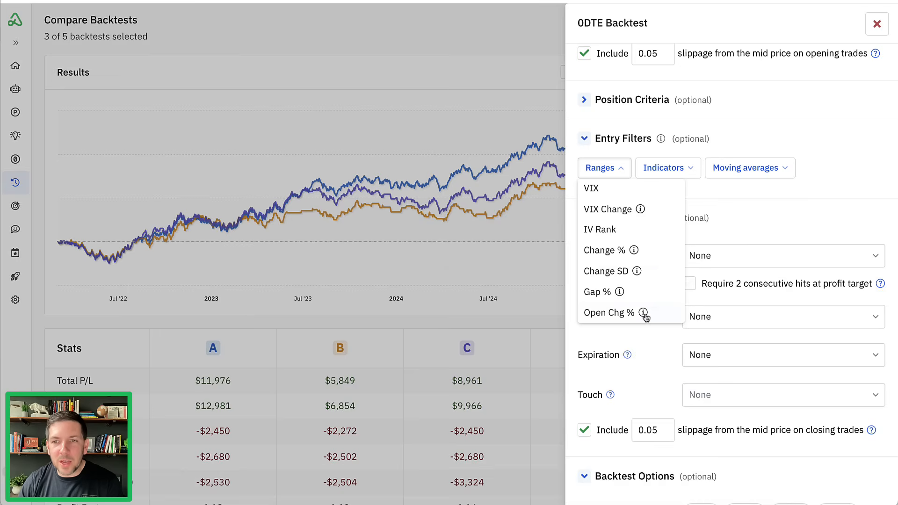
mouse_move(644, 314)
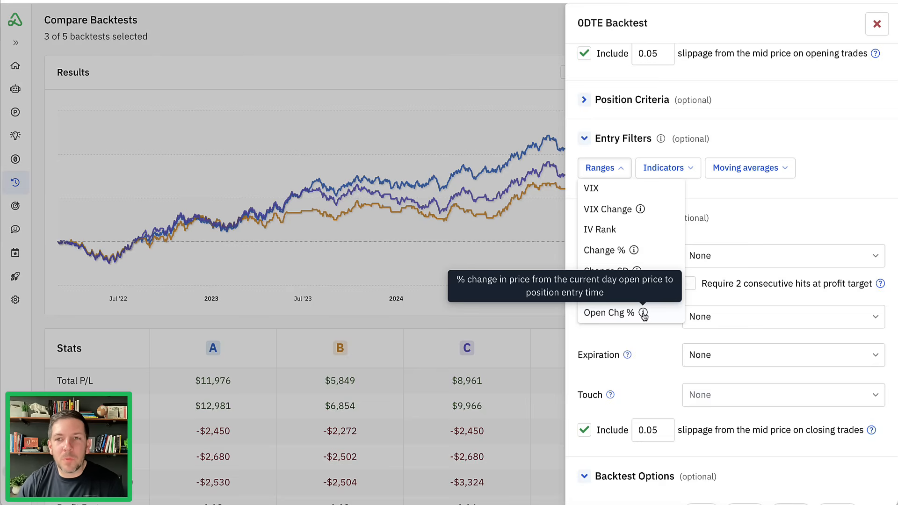
left_click(627, 313)
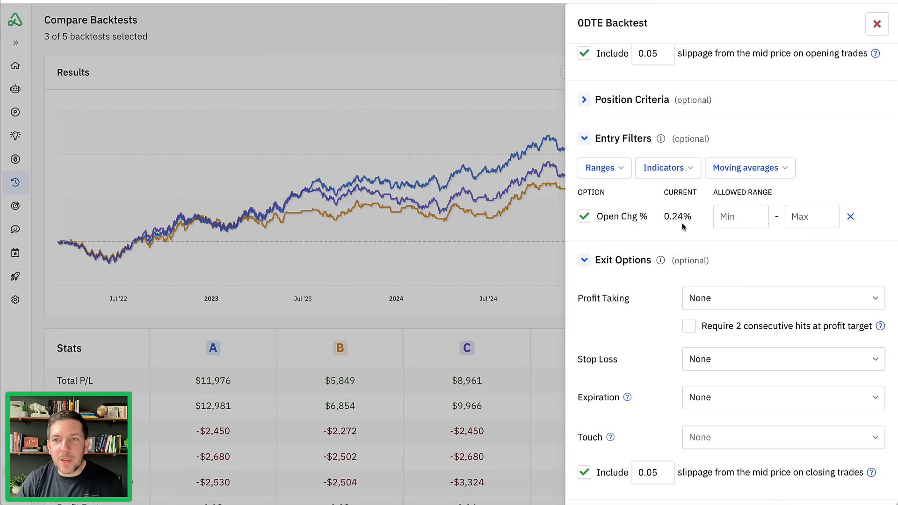
left_click(738, 218)
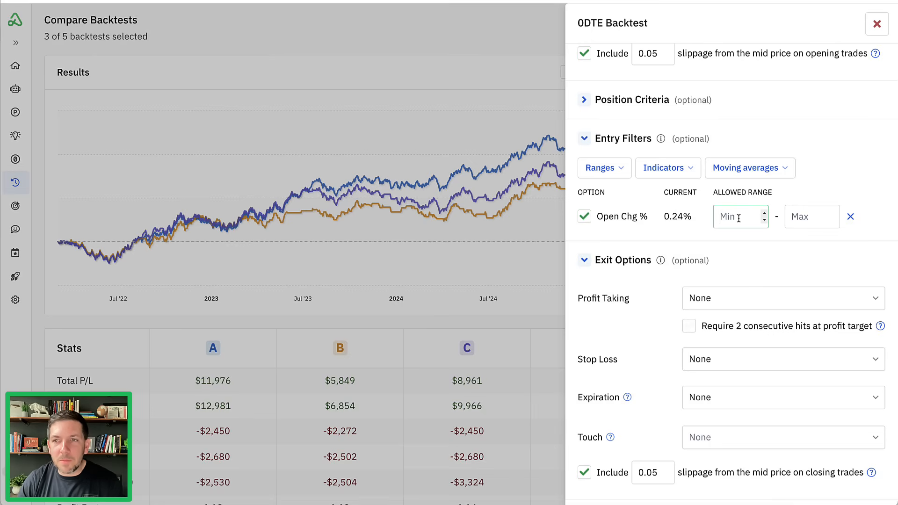
type("-1")
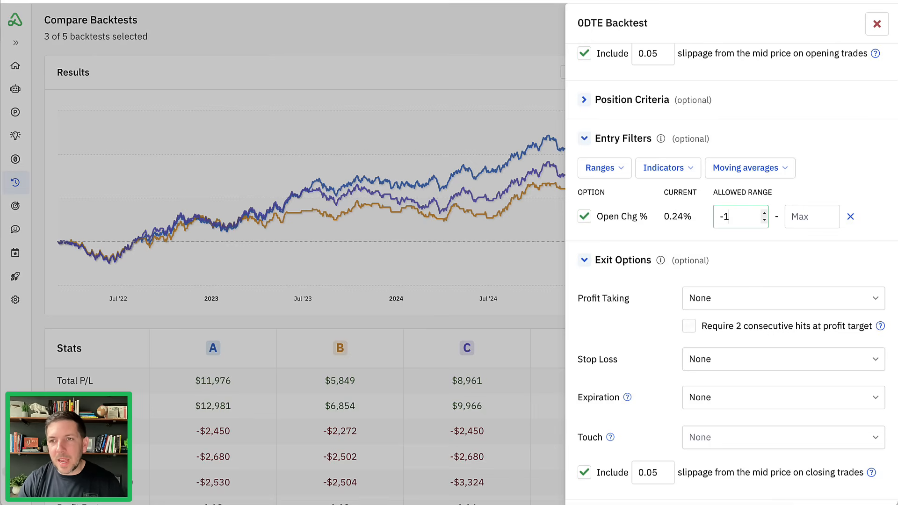
key("Tab")
type("5")
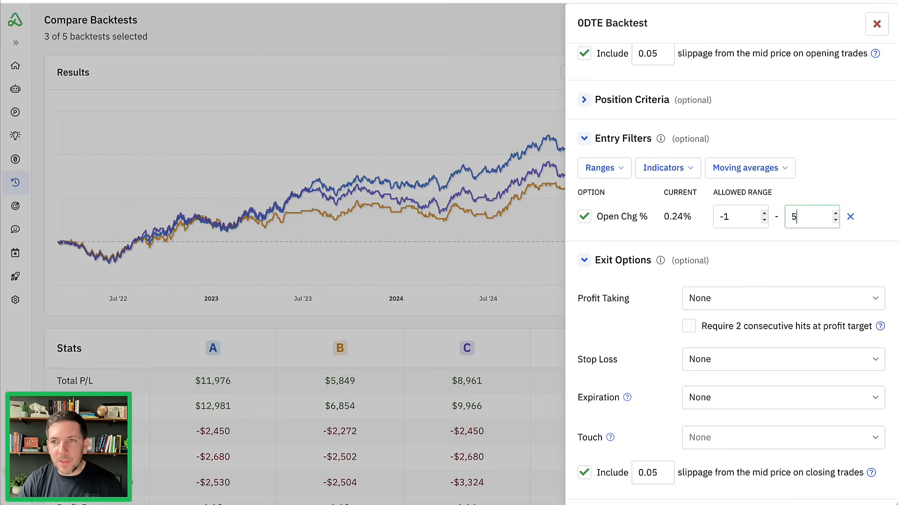
key("BackSpace")
type("1")
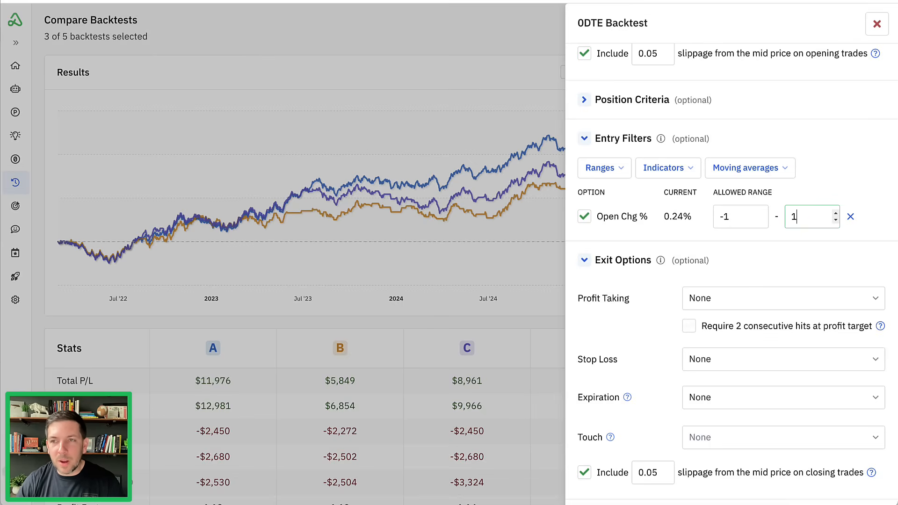
left_click(779, 236)
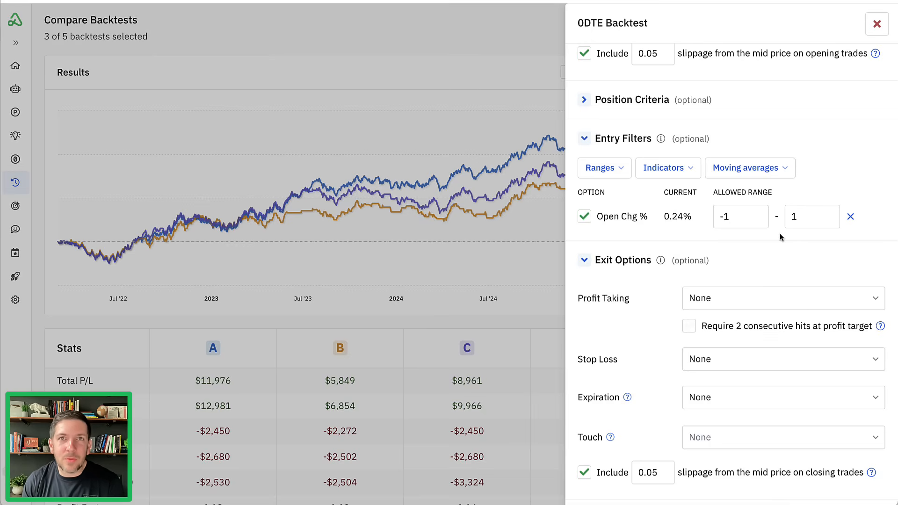
- Set the variation's description to "Open % -1:1" and run the backtest
scroll(780, 237, "down", 5)
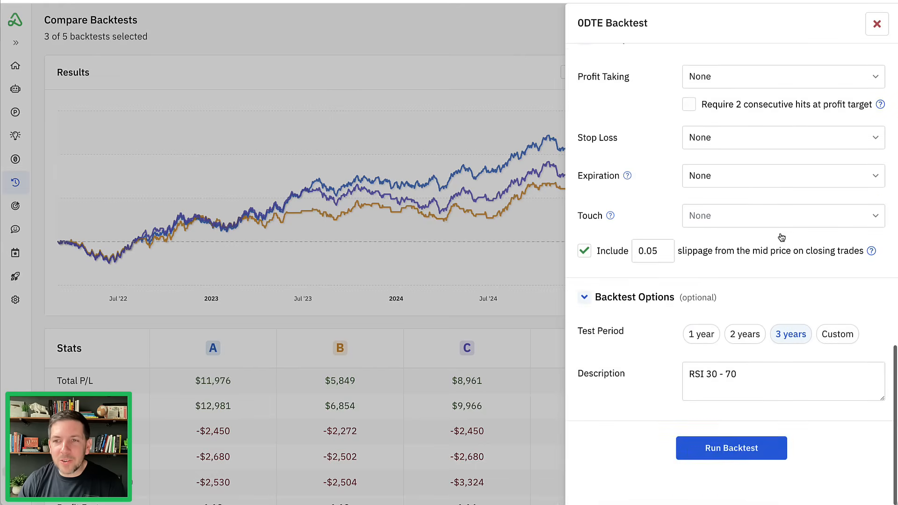
triple_click(745, 378)
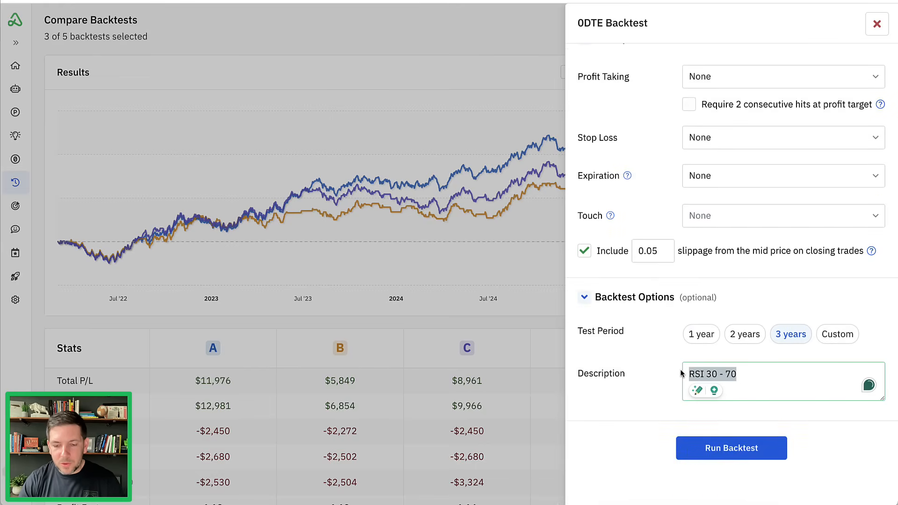
type("0pen ")
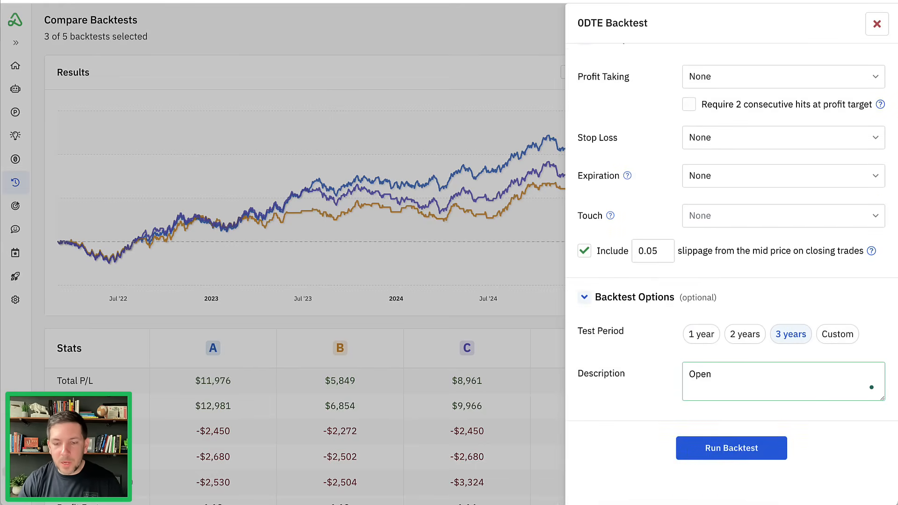
type("% 1")
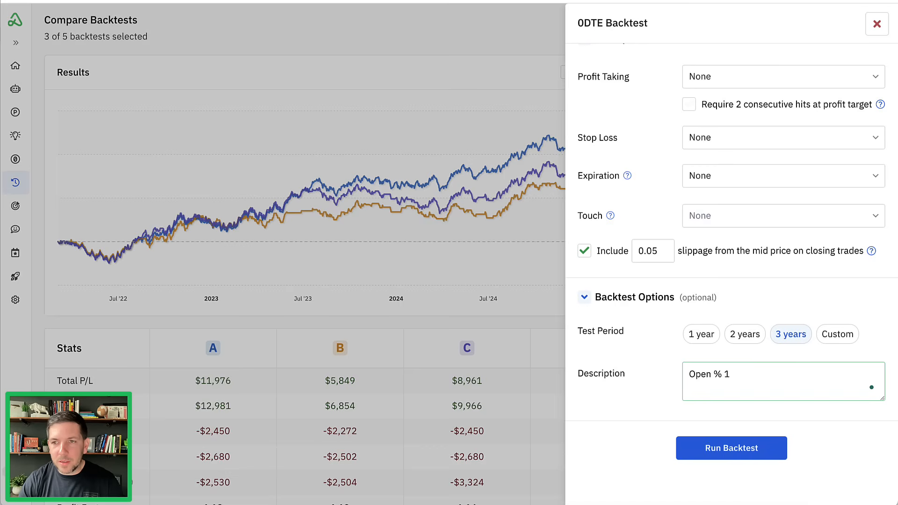
key("BackSpace")
type("-1:1")
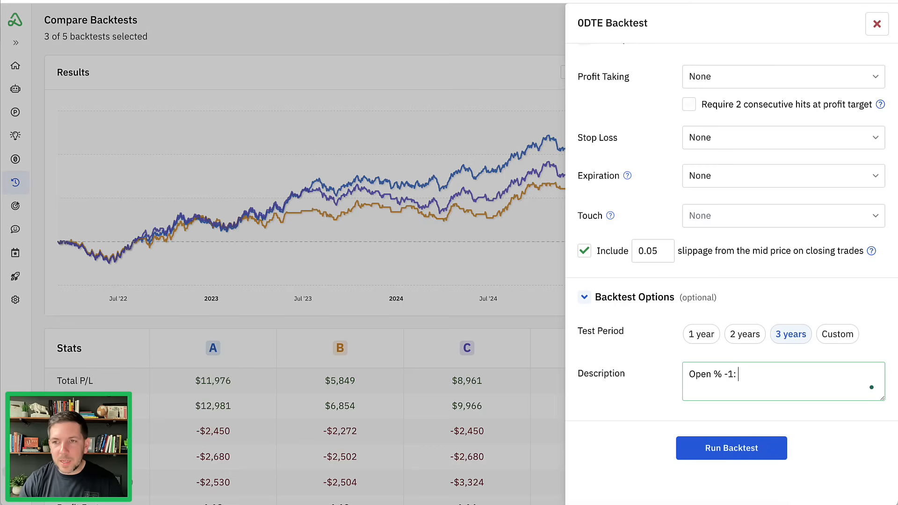
left_click(707, 444)
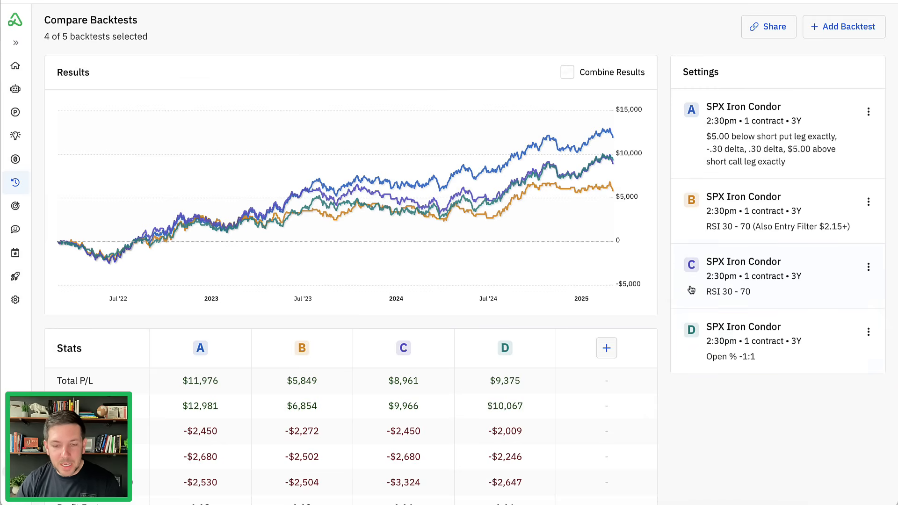
- Compare the stats and position results of the RSI 30 - 70 and Open % -1:1 backtests
key("ctrl+a")
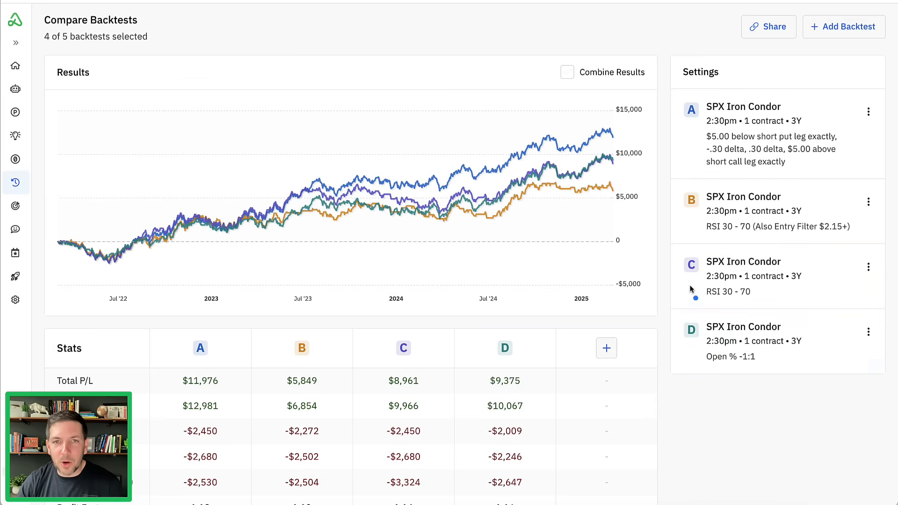
left_click_drag(702, 301, 750, 303)
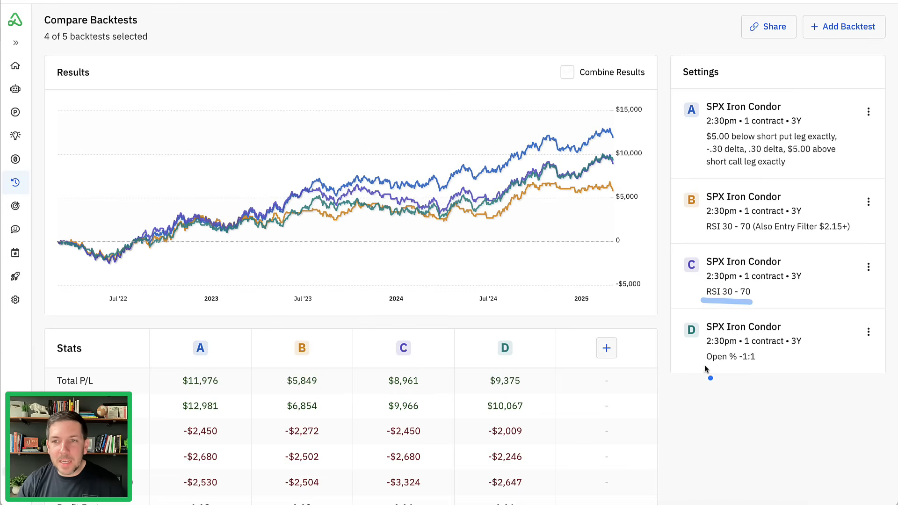
left_click_drag(704, 367, 740, 368)
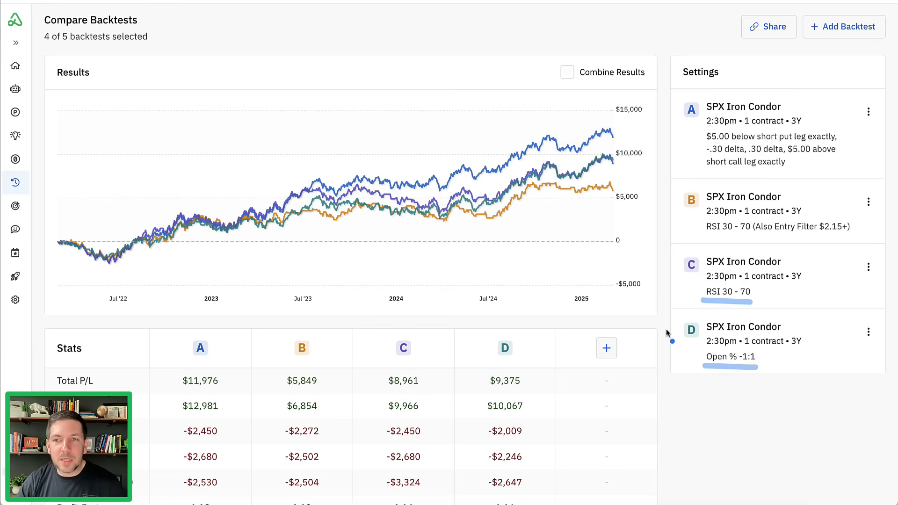
scroll(660, 313, "down", 4)
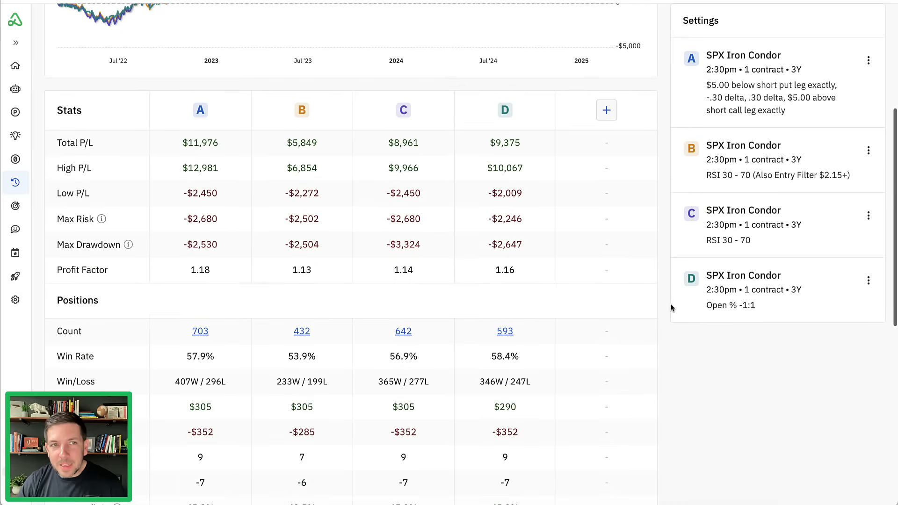
scroll(669, 308, "down", 1)
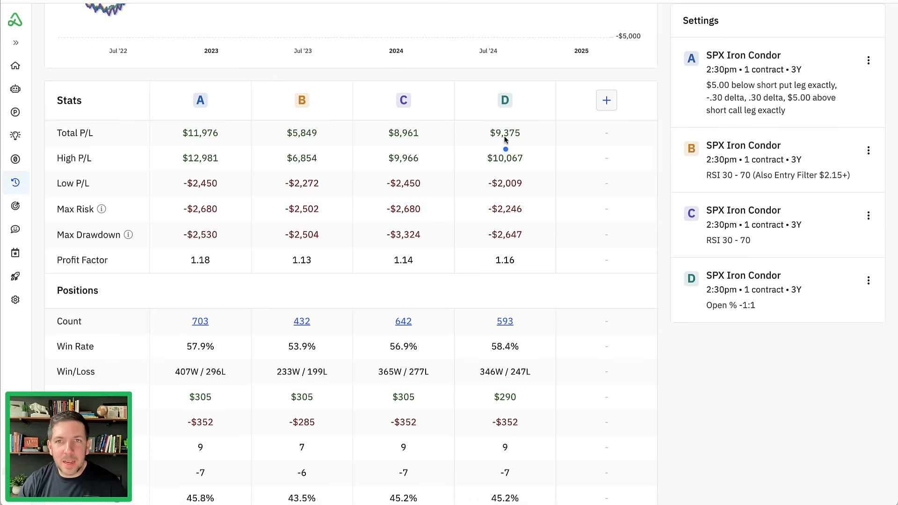
- Examine the Open % -1:1 backtest's total P/L, max risk, max drawdown, profit factor, win rate and position count
left_click_drag(469, 132, 474, 134)
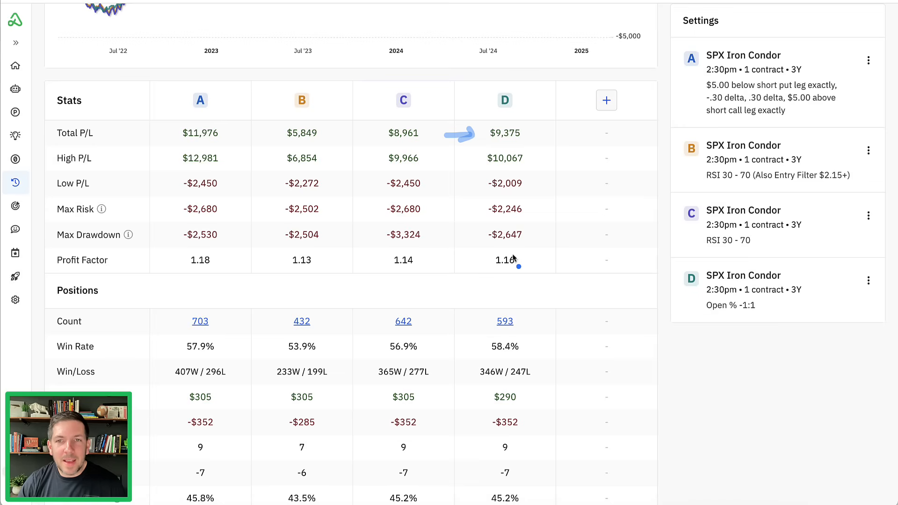
mouse_move(514, 252)
left_mouse_down()
mouse_move(495, 257)
mouse_move(519, 264)
mouse_move(510, 253)
mouse_move(534, 237)
mouse_move(552, 186)
left_mouse_up()
mouse_move(504, 334)
left_mouse_down()
mouse_move(524, 336)
mouse_move(496, 361)
mouse_move(518, 339)
left_mouse_up()
left_click(527, 320)
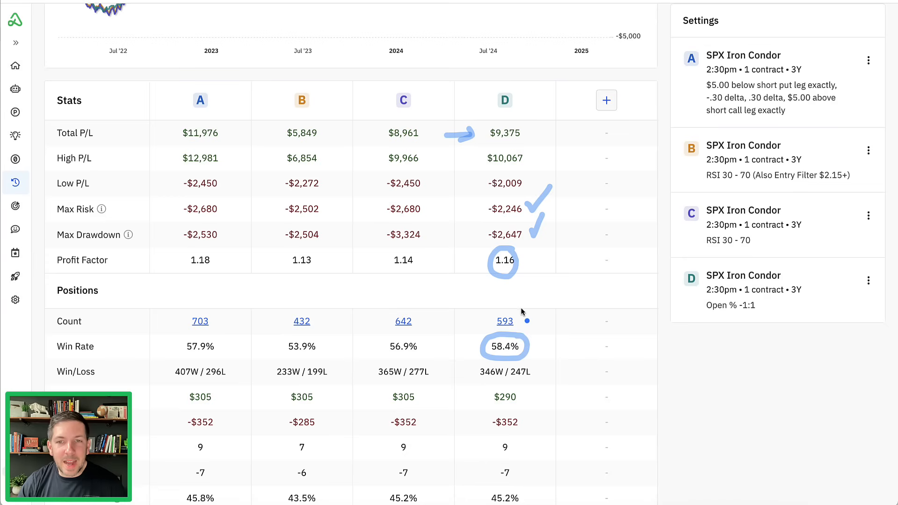
left_click_drag(487, 322, 531, 320)
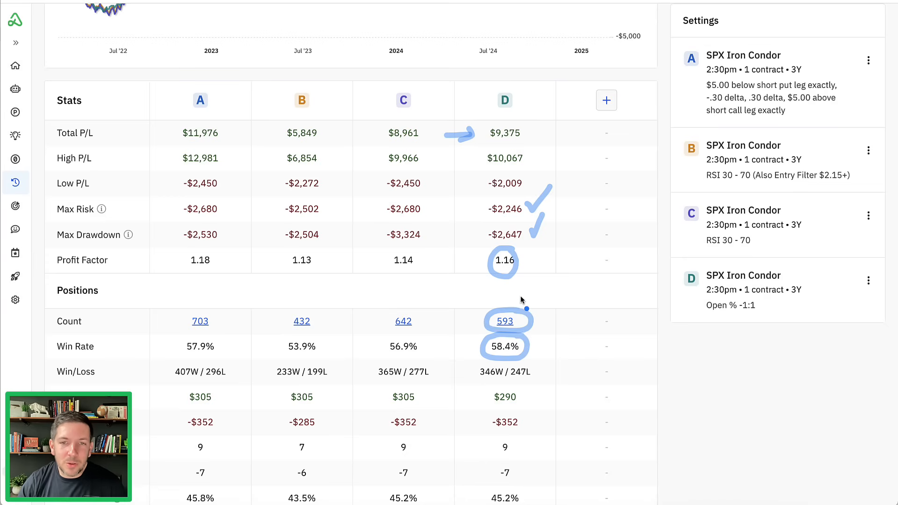
- Review the Open % -1:1 backtest's average P/L, reward/risk and loss, and compare the four equity curves in the results chart
scroll(522, 300, "down", 2)
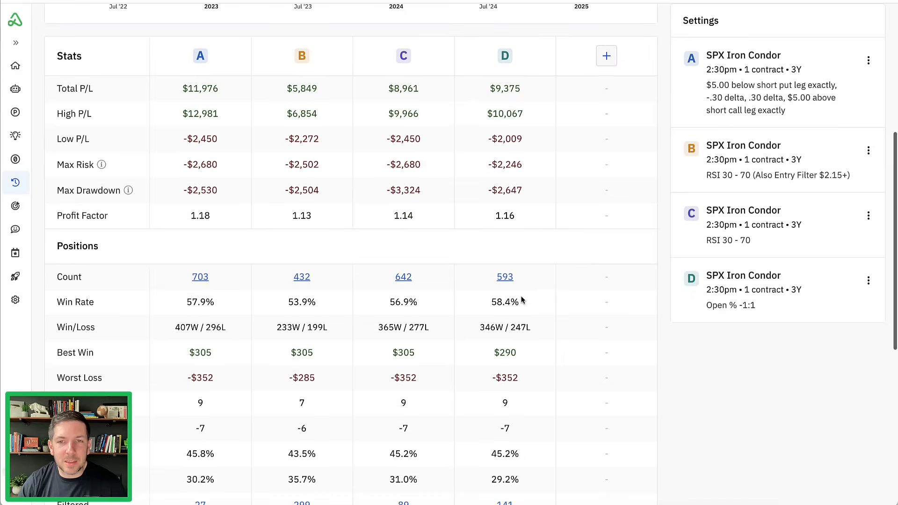
scroll(523, 300, "down", 6)
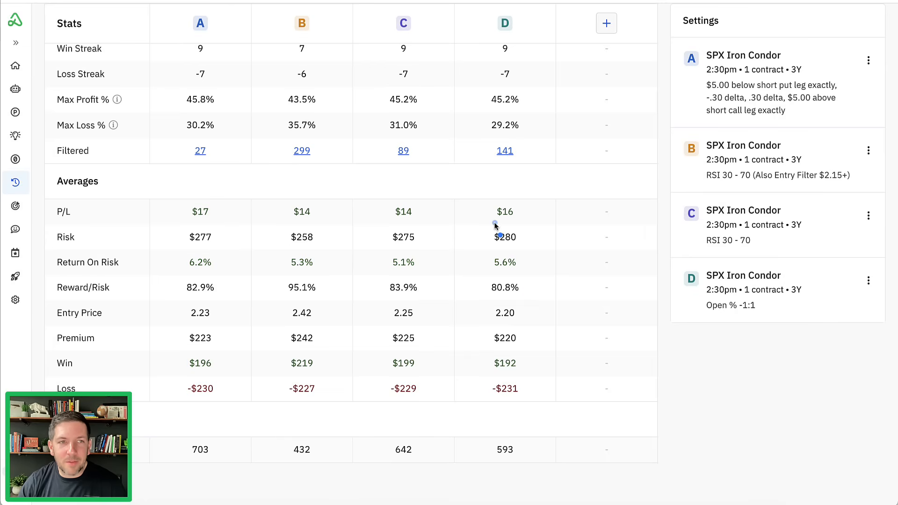
mouse_move(495, 226)
left_mouse_down()
mouse_move(511, 198)
mouse_move(489, 214)
mouse_move(508, 221)
left_mouse_up()
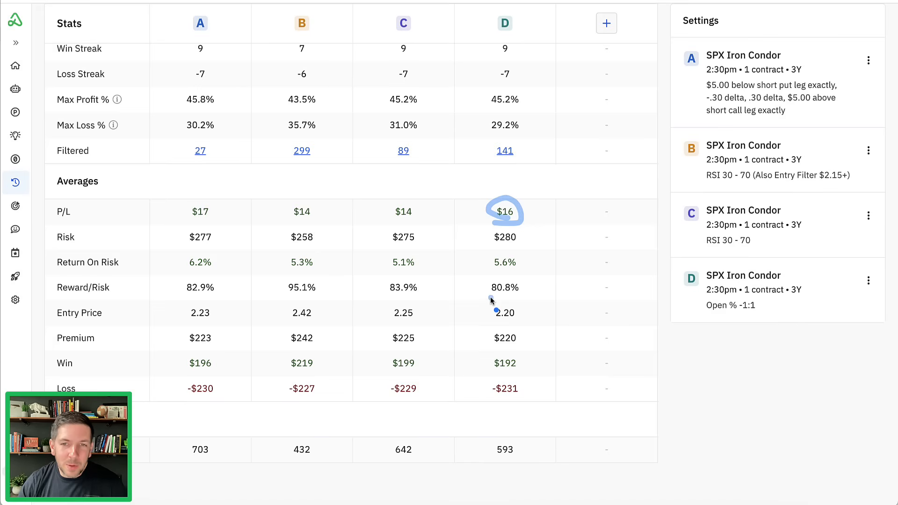
mouse_move(492, 301)
left_mouse_down()
mouse_move(517, 279)
mouse_move(493, 302)
left_mouse_up()
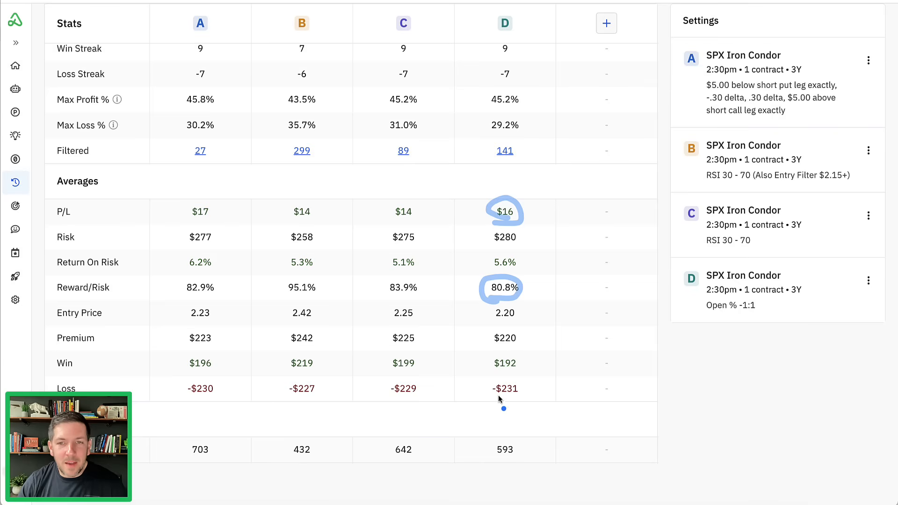
mouse_move(492, 397)
left_mouse_down()
mouse_move(528, 390)
mouse_move(507, 400)
left_mouse_up()
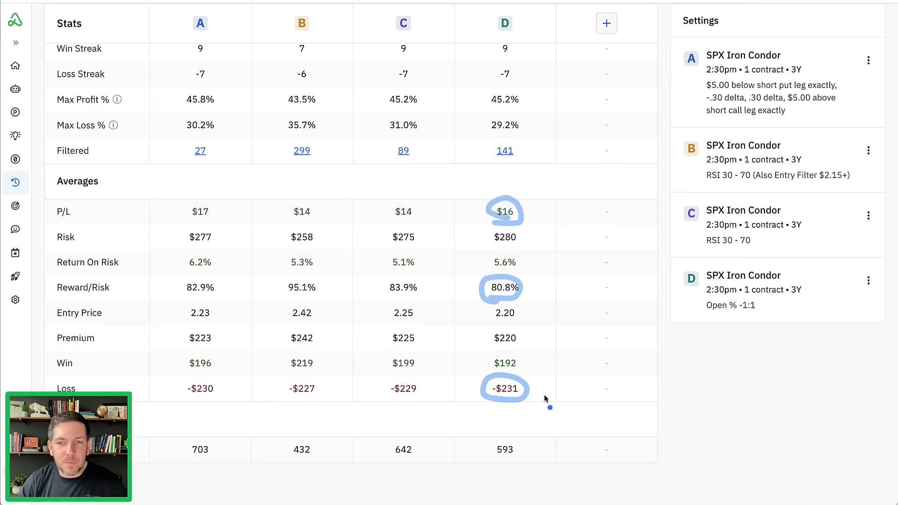
scroll(533, 374, "up", 12)
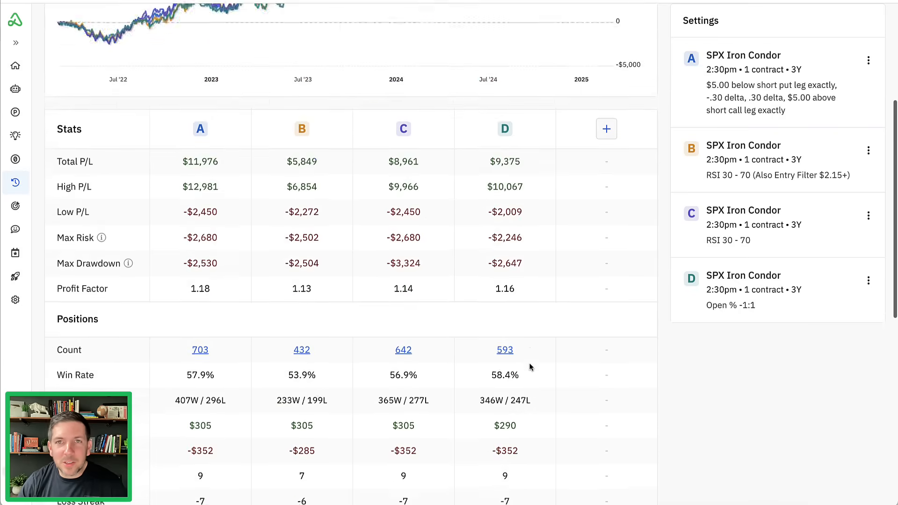
scroll(530, 367, "up", 2)
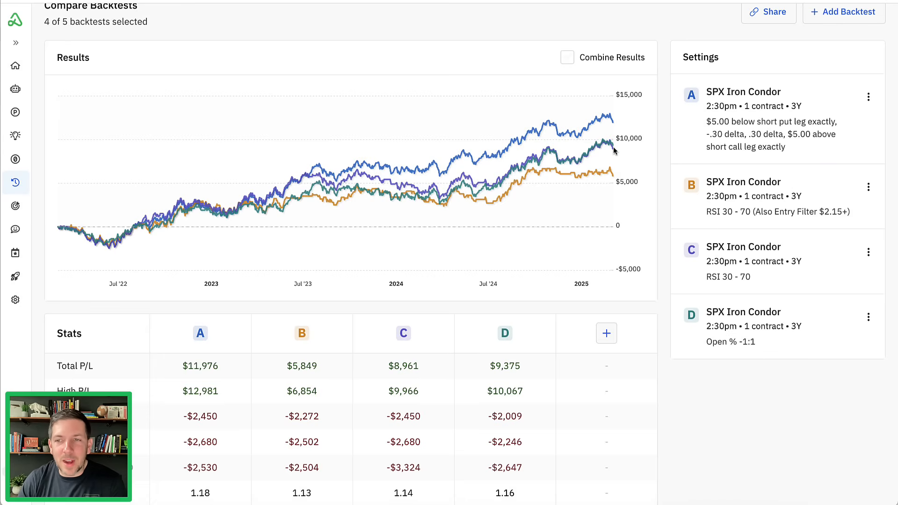
scroll(576, 233, "down", 1)
scroll(576, 233, "up", 2)
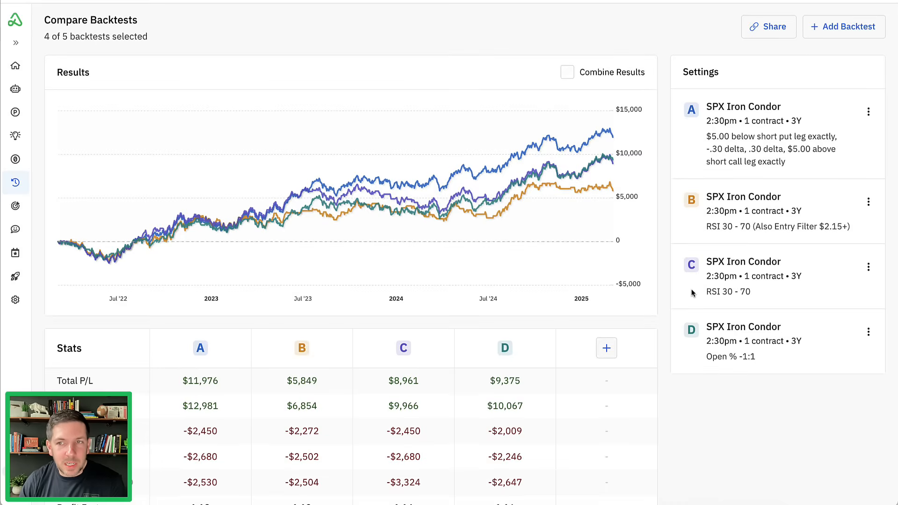
- Add a variation of the Open % -1:1 backtest D with profit taking at 50% of credit, requiring 2 consecutive hits at profit target
left_click(867, 333)
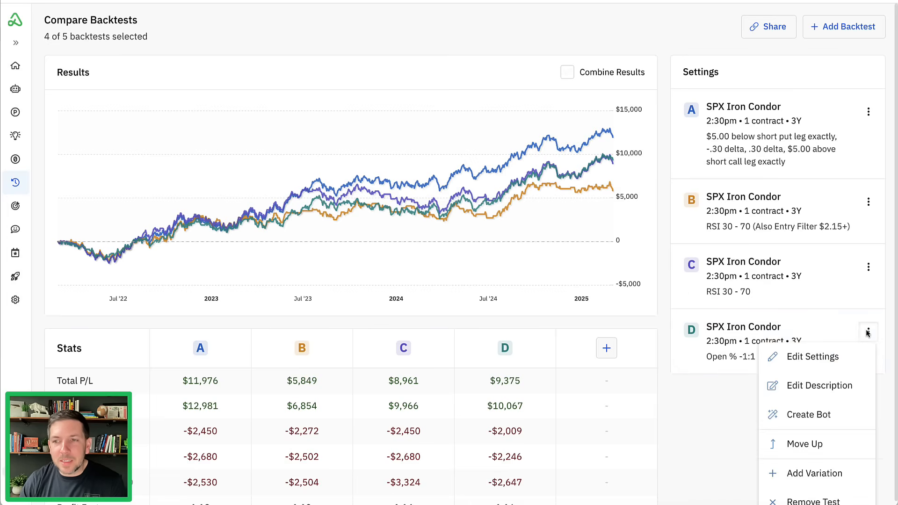
left_click(815, 474)
scroll(708, 254, "down", 9)
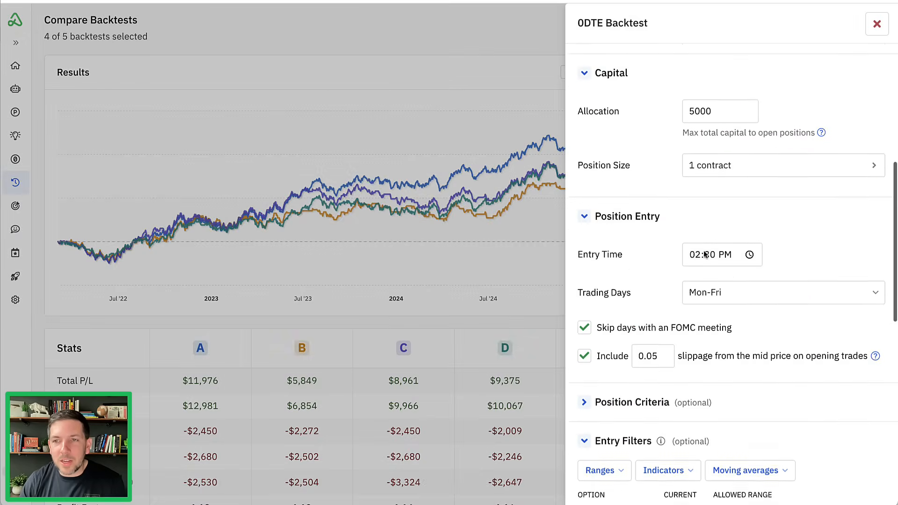
scroll(705, 254, "down", 3)
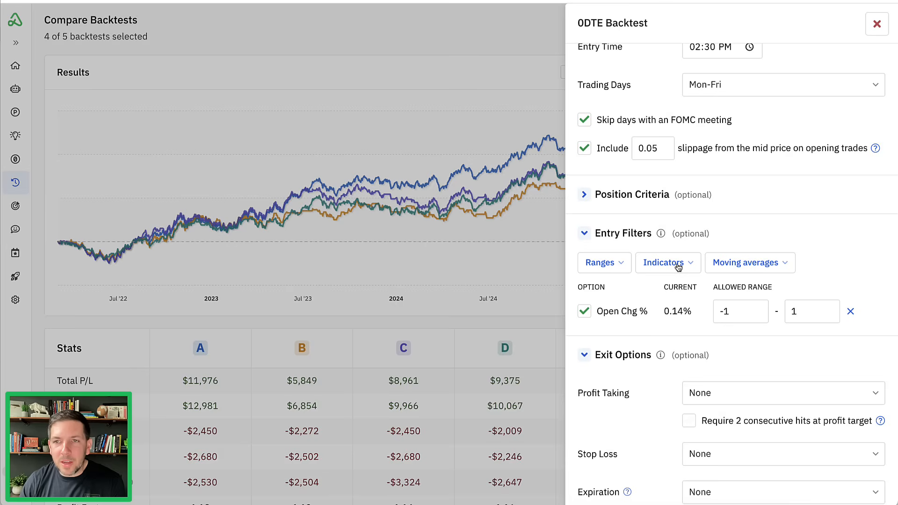
scroll(656, 275, "down", 4)
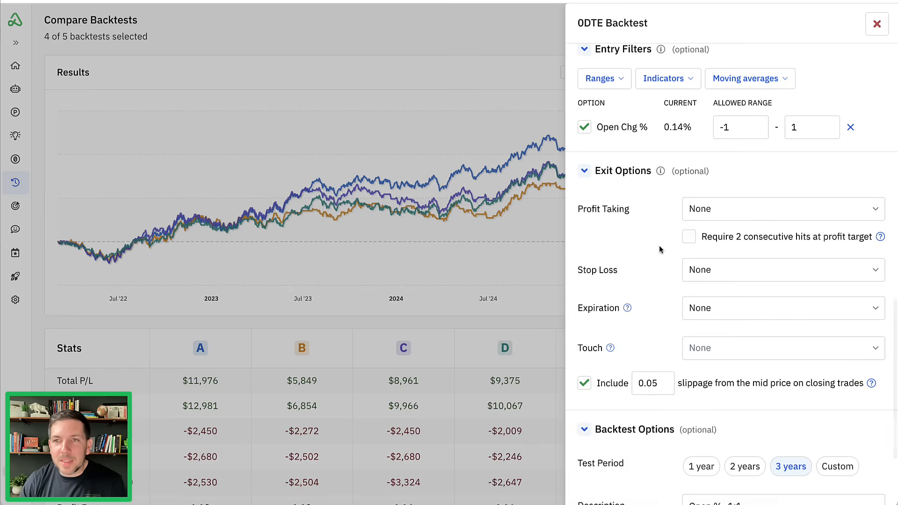
scroll(660, 248, "down", 1)
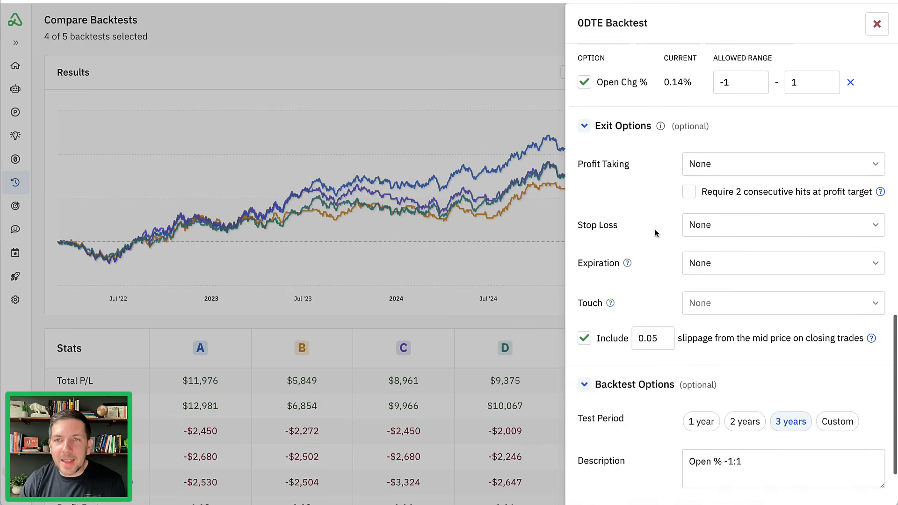
left_click(763, 160)
scroll(748, 234, "down", 3)
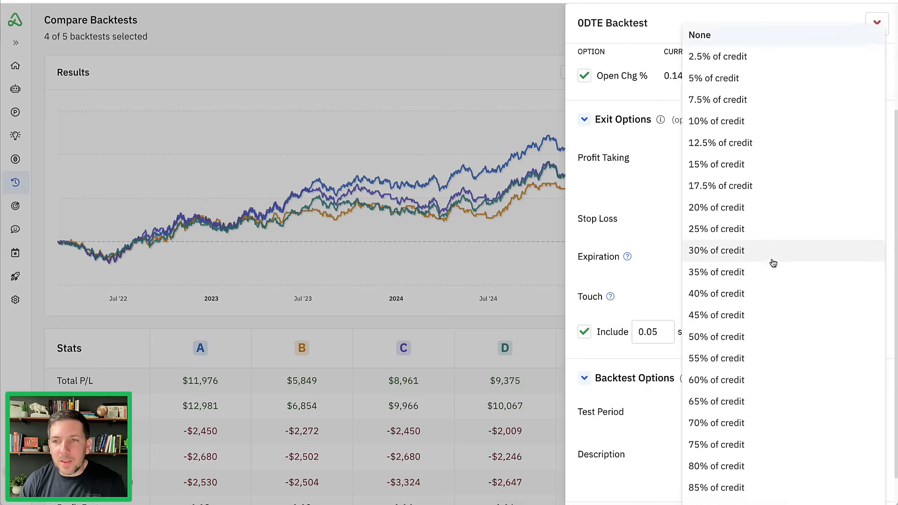
left_click(754, 334)
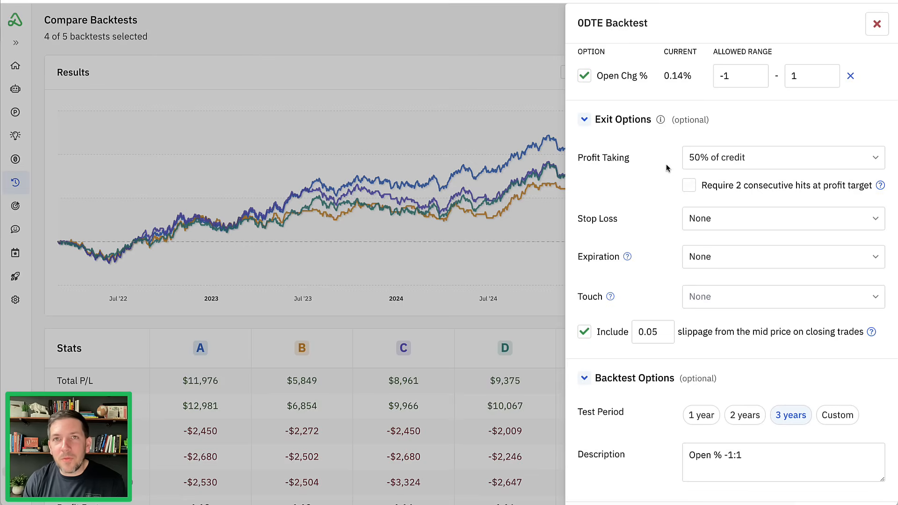
left_click(690, 187)
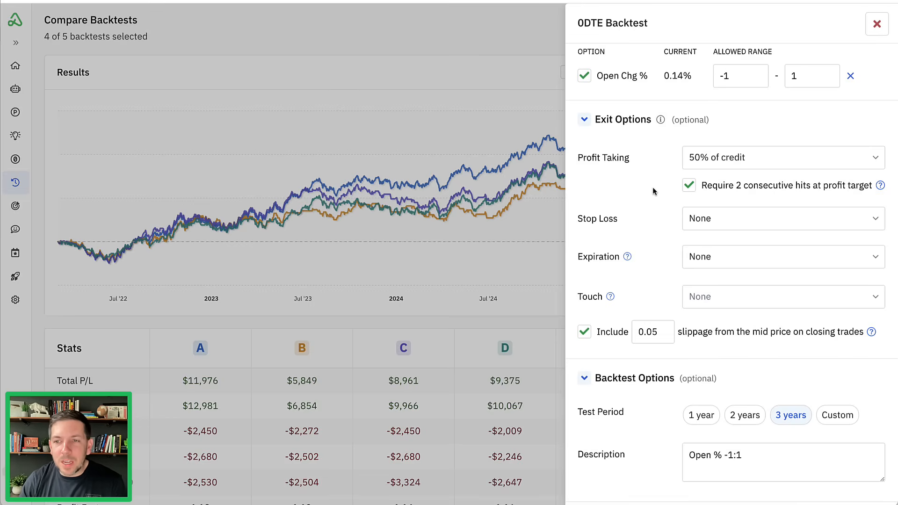
- Set the variation's slippage from the mid price on closing trades to 0.10
scroll(652, 186, "down", 1)
double_click(660, 286)
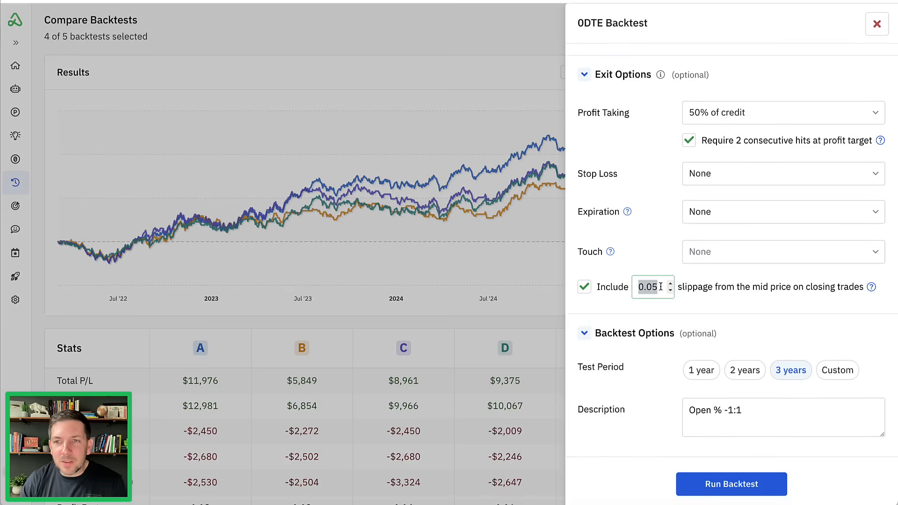
left_click(661, 287)
key("BackSpace")
key("BackSpace")
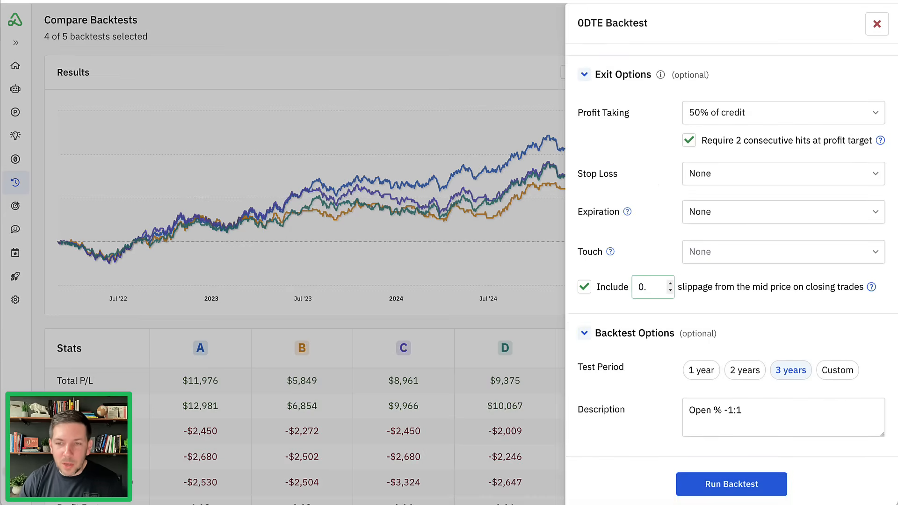
type("10")
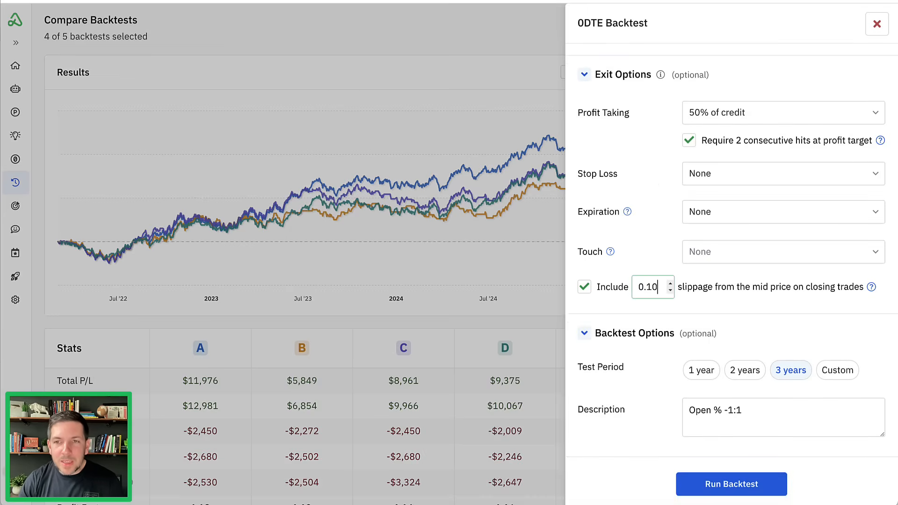
left_click(658, 311)
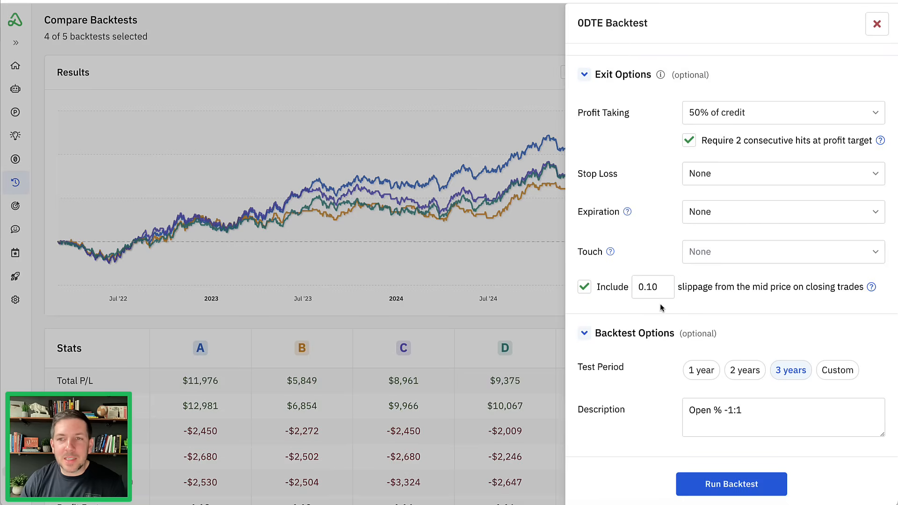
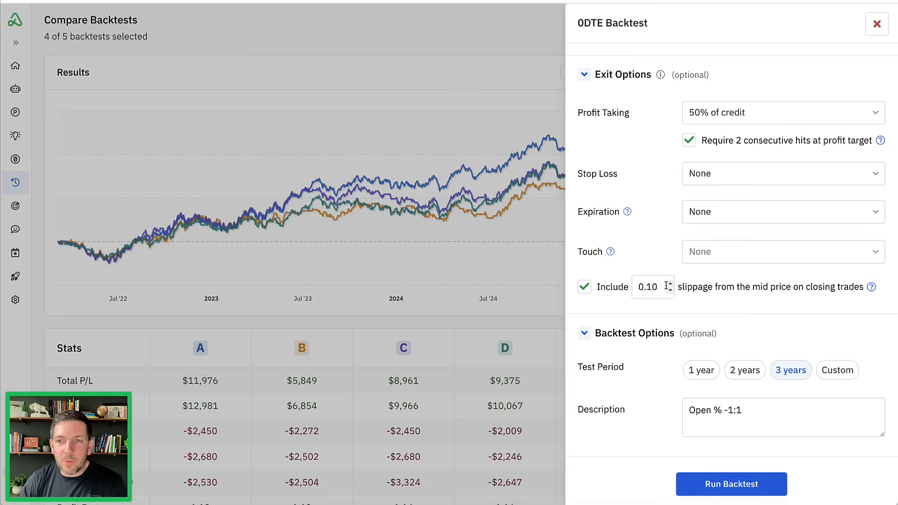
- Describe the variation as "Open % -1:1 + 50% Profit" and run its 3-year backtest
left_click(754, 417)
type("+")
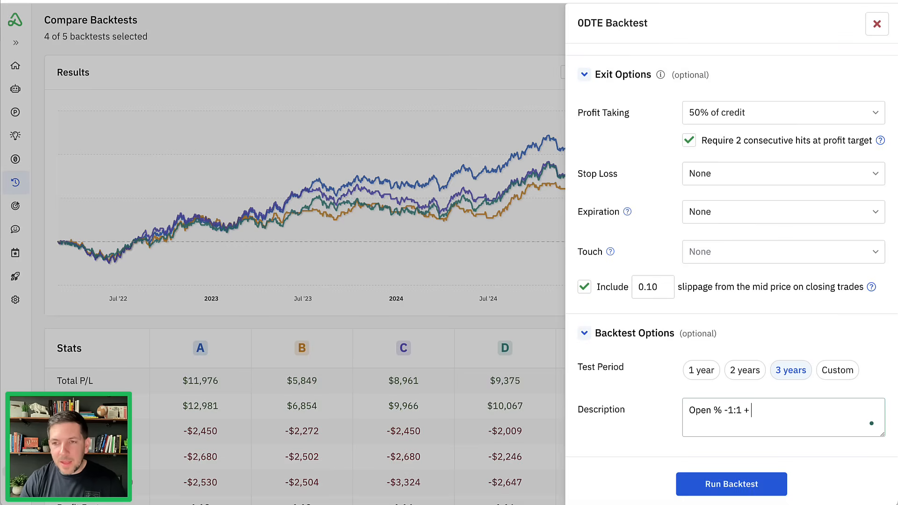
type(" 50% Profit")
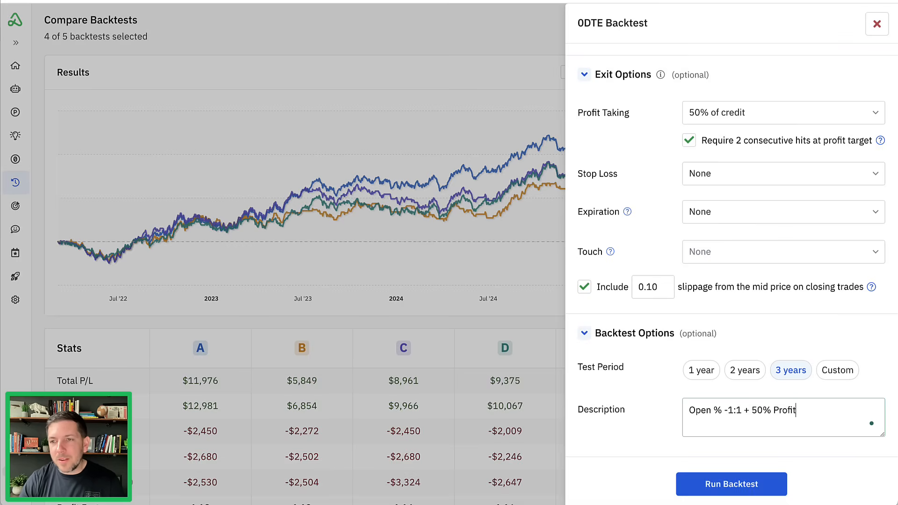
left_click(735, 485)
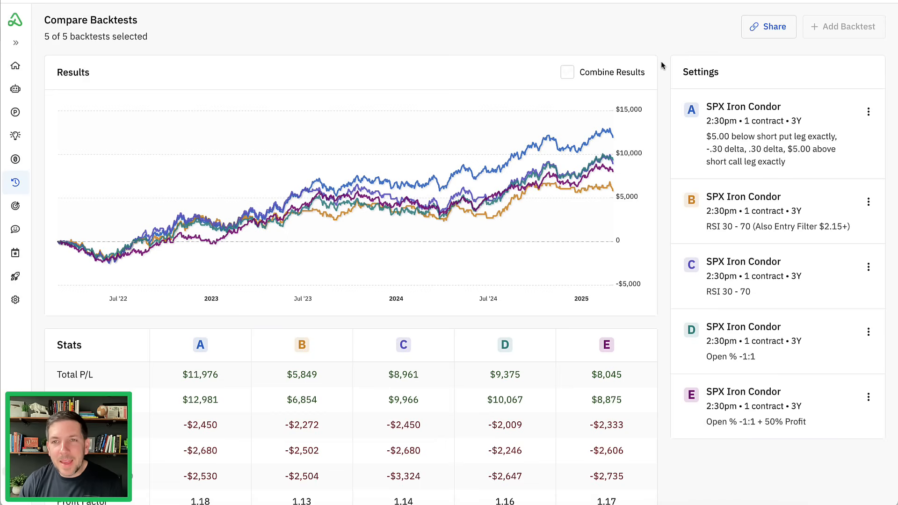
- Remove both RSI 30 - 70 backtests from the comparison without deleting them
mouse_move(610, 172)
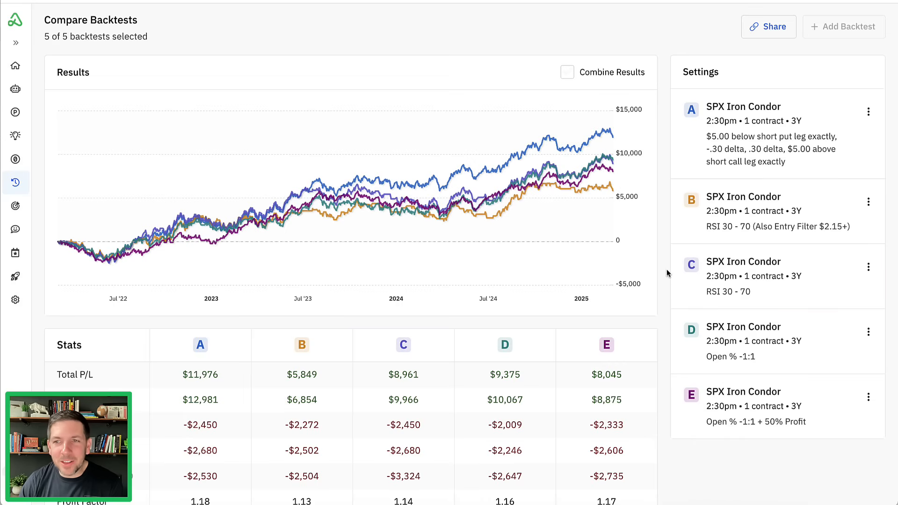
left_click(869, 201)
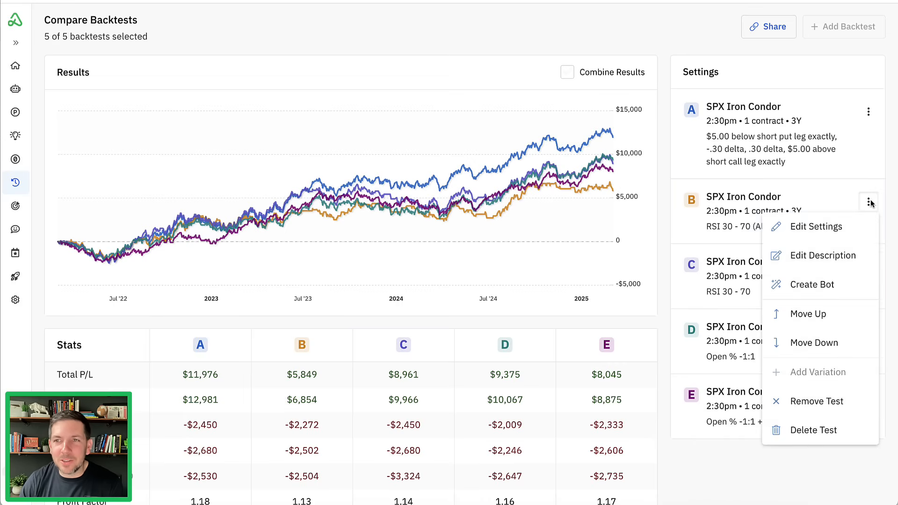
left_click(831, 405)
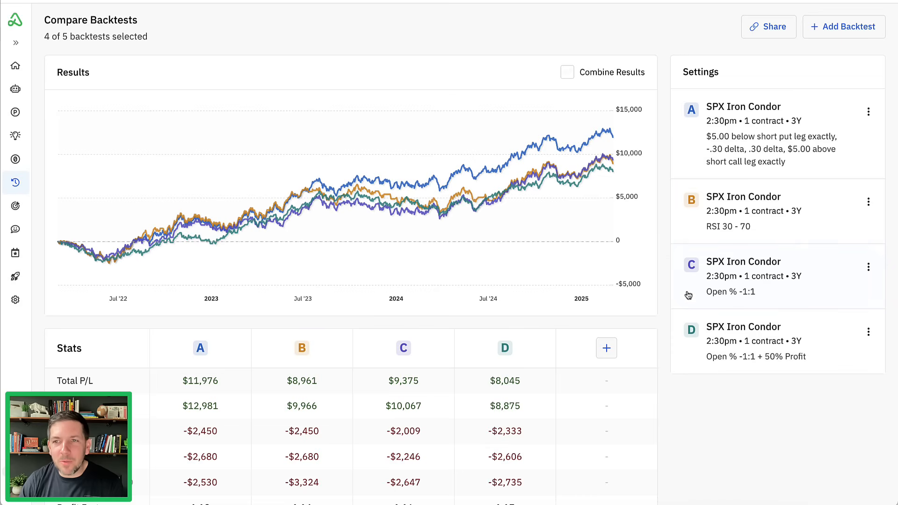
left_click(869, 201)
left_click(818, 400)
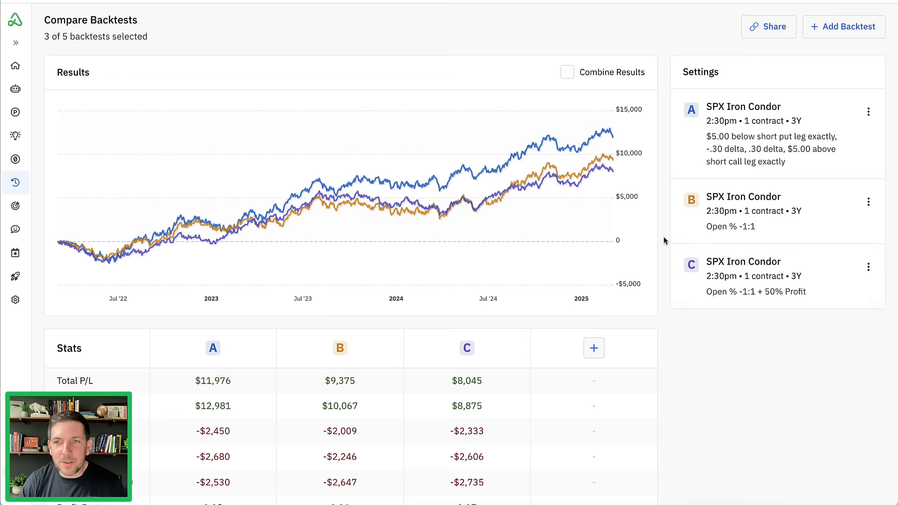
- Compare the 50% Profit variation's equity curve, total P/L, max risk, max drawdown, profit factor and win rate with the other backtests
mouse_move(554, 225)
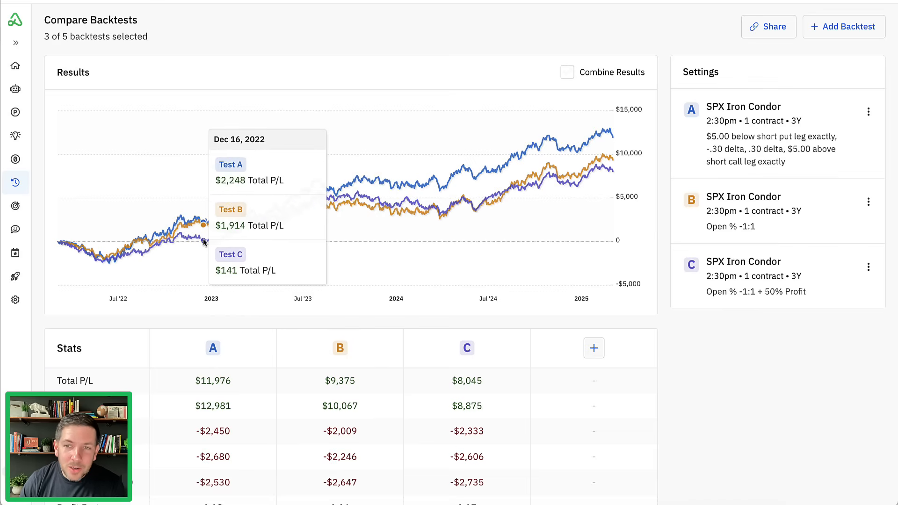
scroll(551, 241, "down", 5)
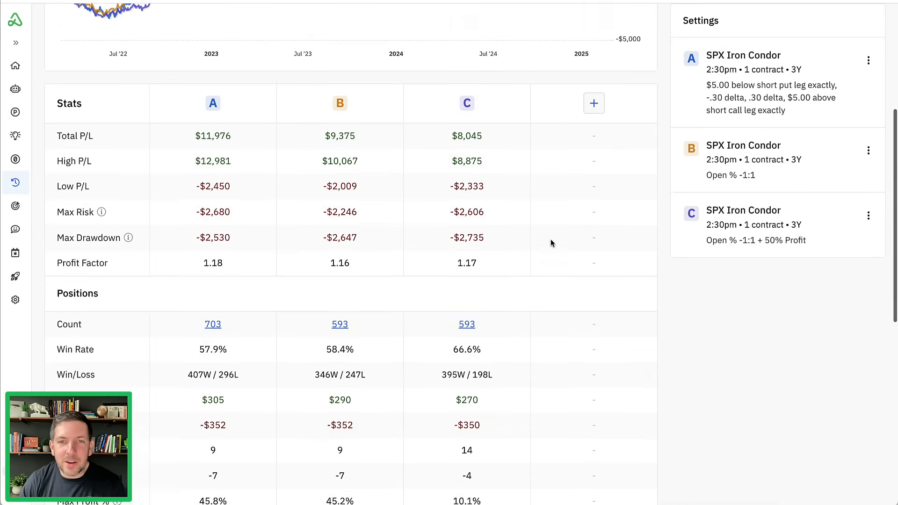
scroll(550, 241, "down", 2)
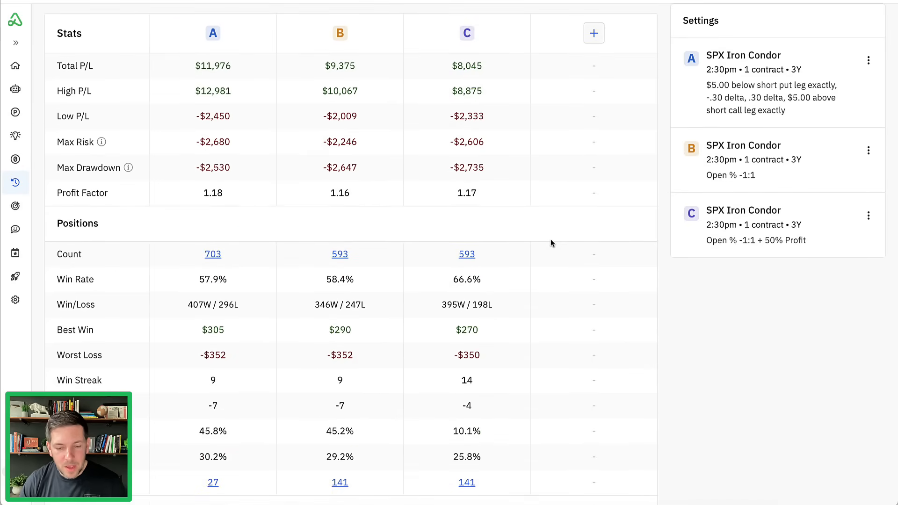
left_click_drag(450, 74, 488, 77)
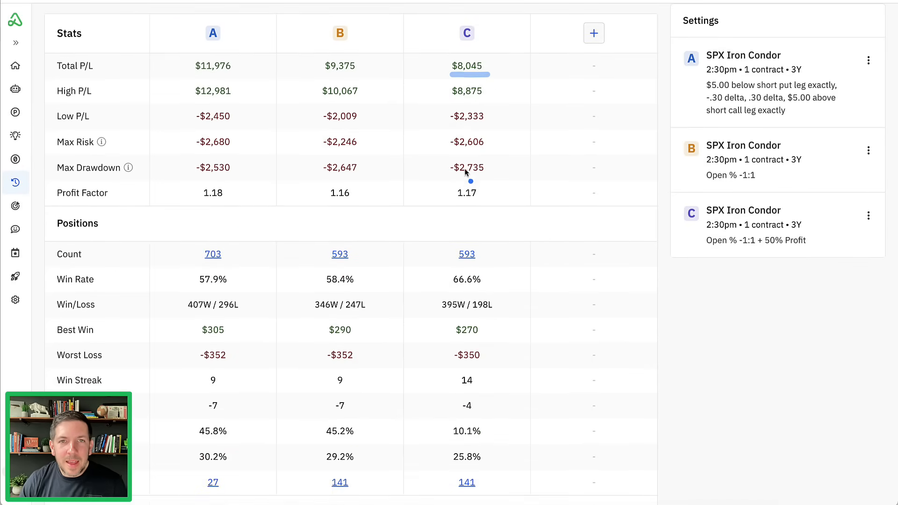
left_click_drag(451, 177, 483, 177)
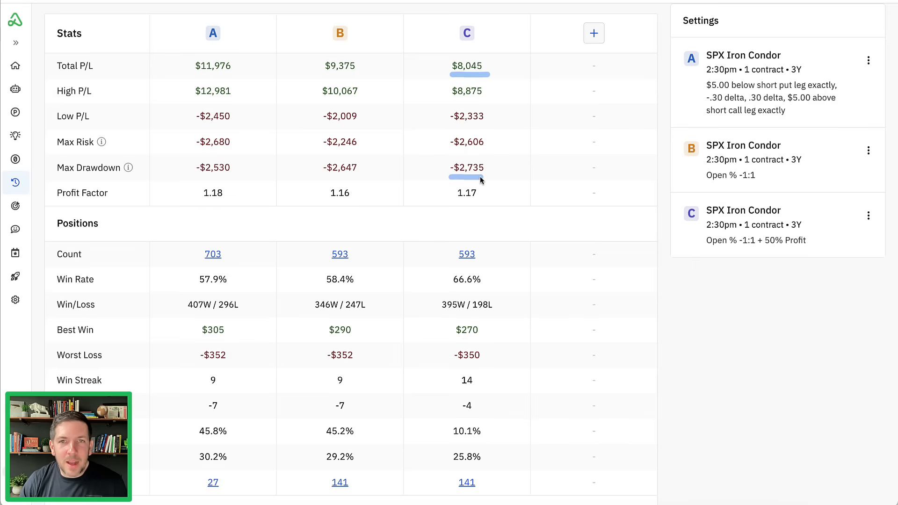
left_click_drag(450, 153, 482, 152)
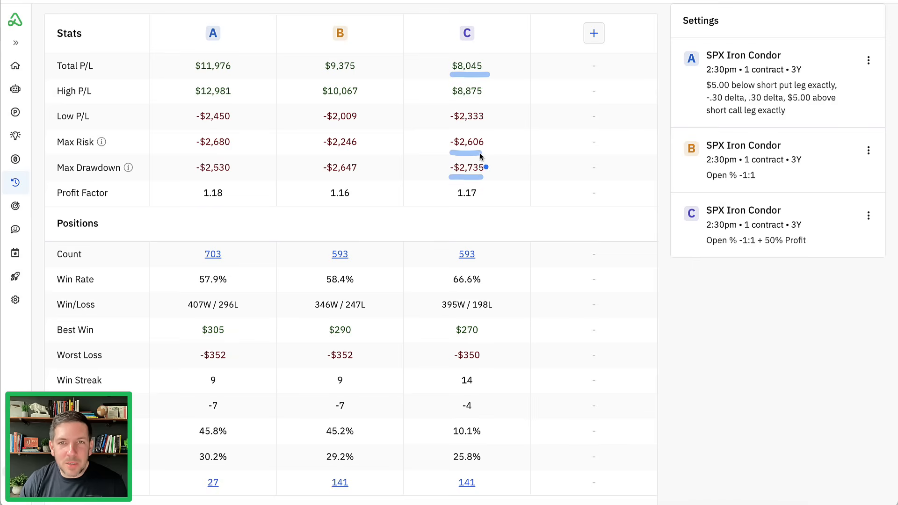
left_click_drag(451, 202, 482, 201)
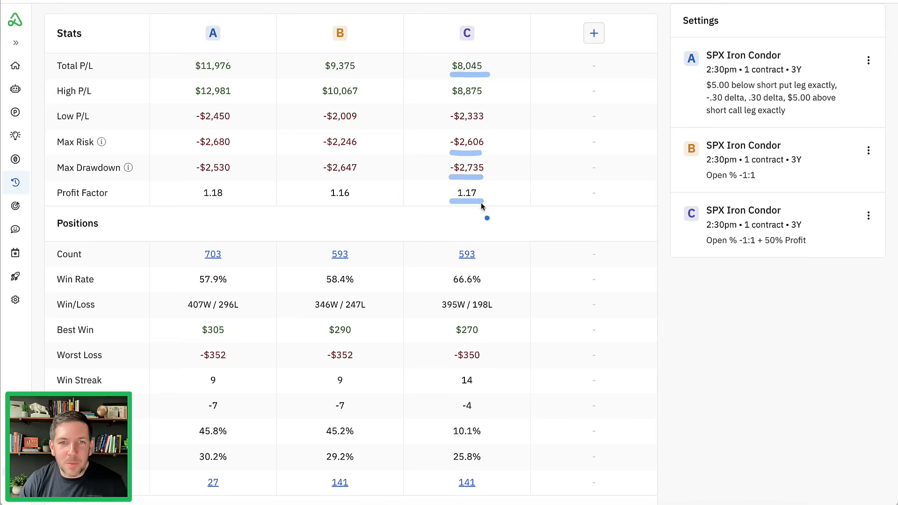
mouse_move(484, 275)
left_mouse_down()
mouse_move(443, 275)
mouse_move(484, 287)
mouse_move(488, 274)
left_mouse_up()
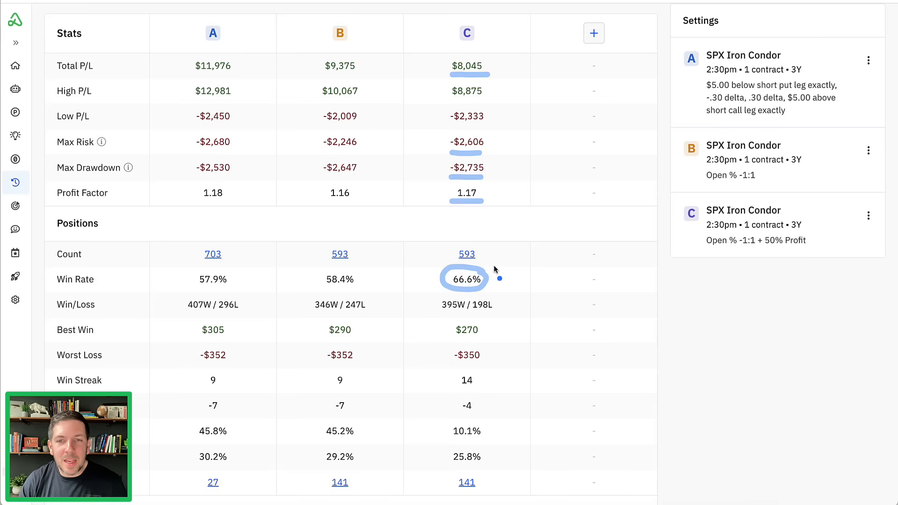
- Review the 50% Profit variation's average P/L and average loss against the other two backtests
scroll(496, 267, "down", 3)
scroll(498, 267, "down", 2)
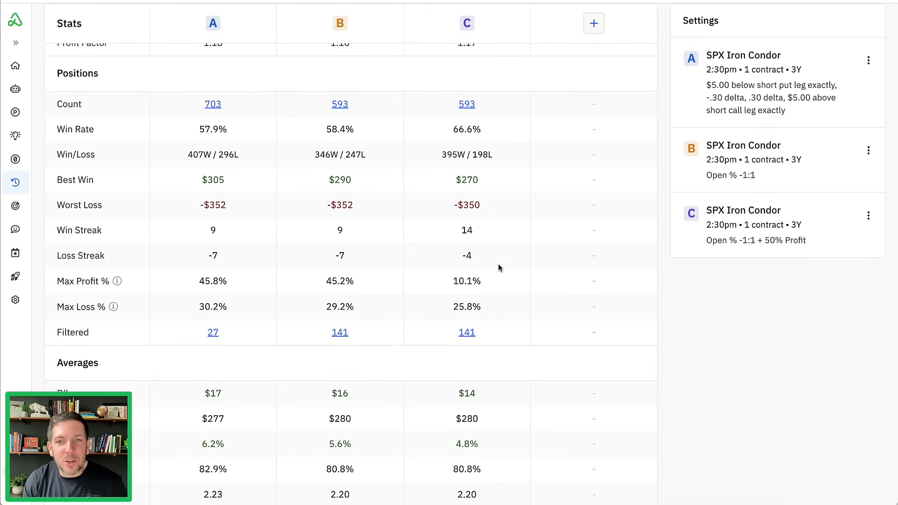
scroll(498, 267, "down", 6)
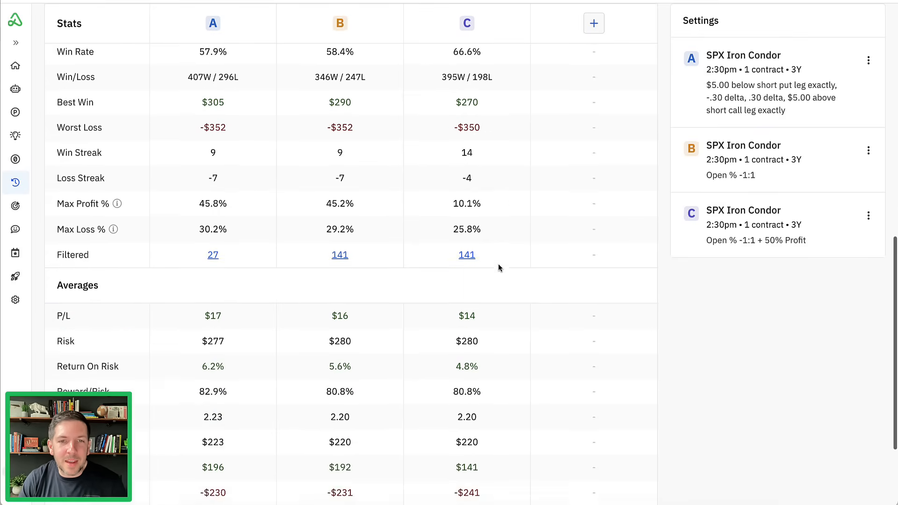
key("ctrl+a")
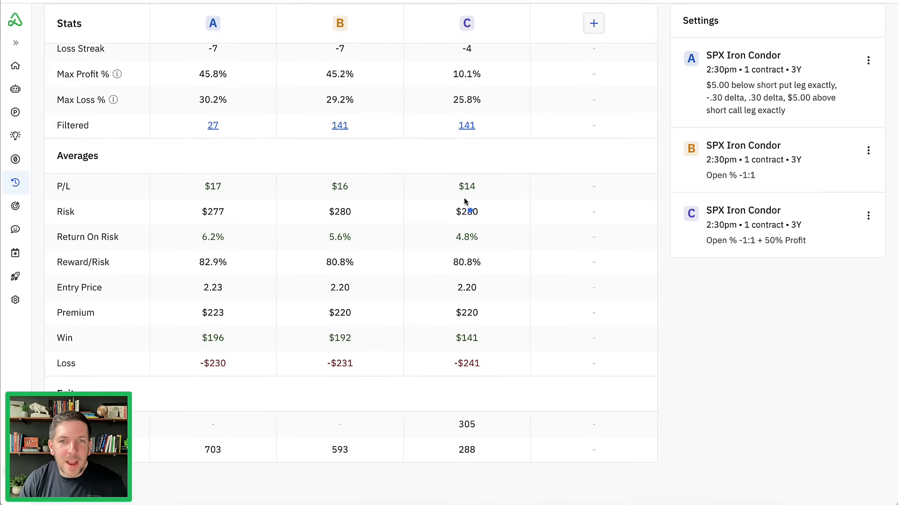
mouse_move(457, 197)
left_mouse_down()
mouse_move(483, 180)
mouse_move(446, 193)
mouse_move(469, 200)
left_mouse_up()
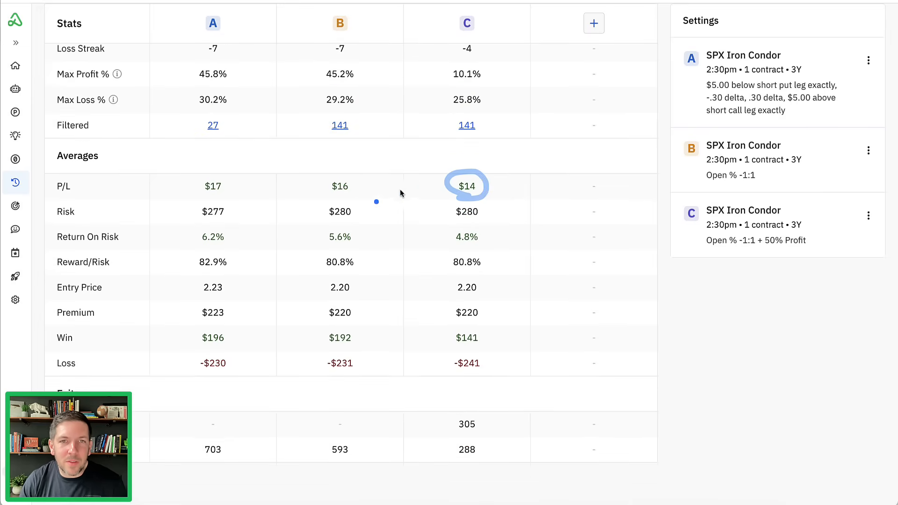
mouse_move(357, 178)
left_mouse_down()
mouse_move(324, 190)
mouse_move(357, 180)
left_mouse_up()
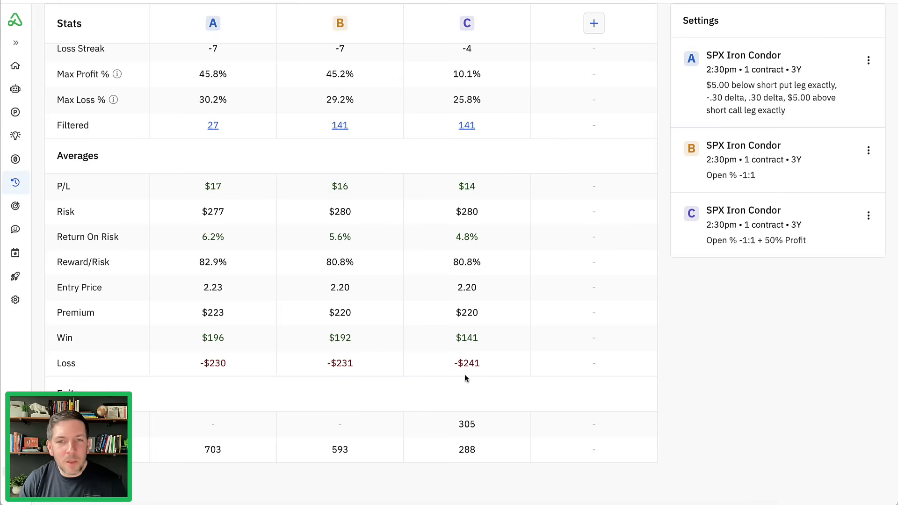
mouse_move(456, 372)
left_mouse_down()
mouse_move(475, 375)
mouse_move(450, 356)
left_mouse_up()
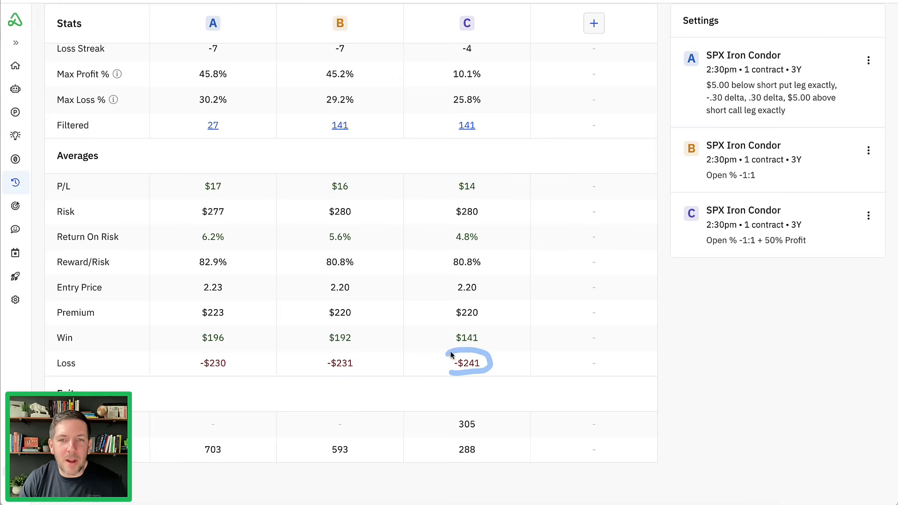
- Check the 50% Profit variation's win streak and its exit counts in the stats table
scroll(465, 374, "up", 5)
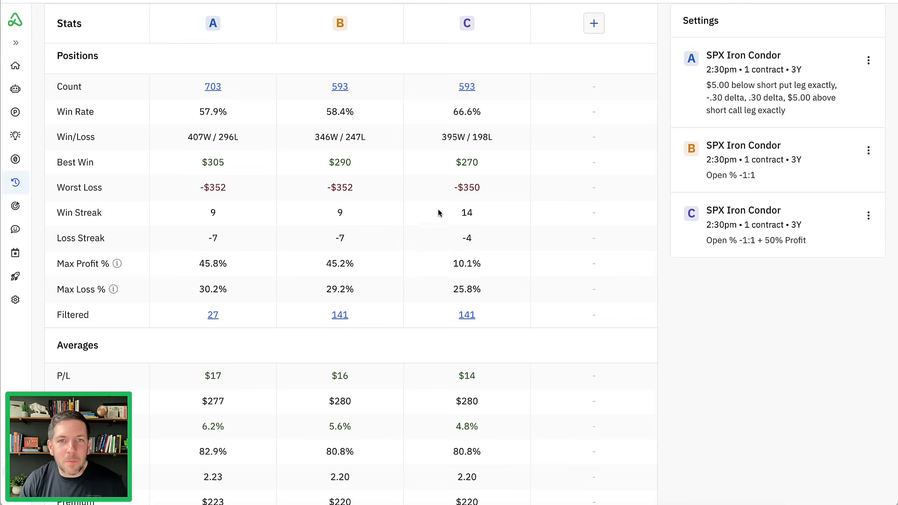
key("ctrl+a")
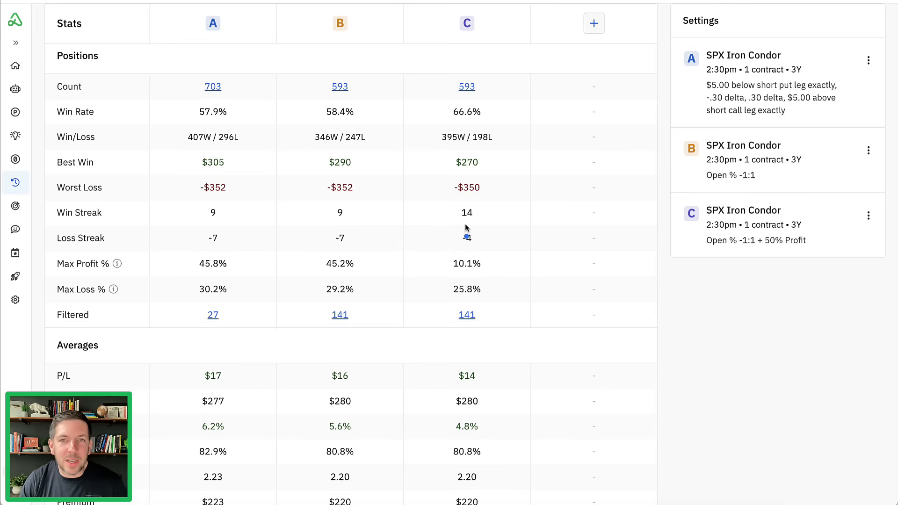
mouse_move(458, 226)
left_mouse_down()
mouse_move(470, 195)
mouse_move(449, 225)
mouse_move(461, 229)
left_mouse_up()
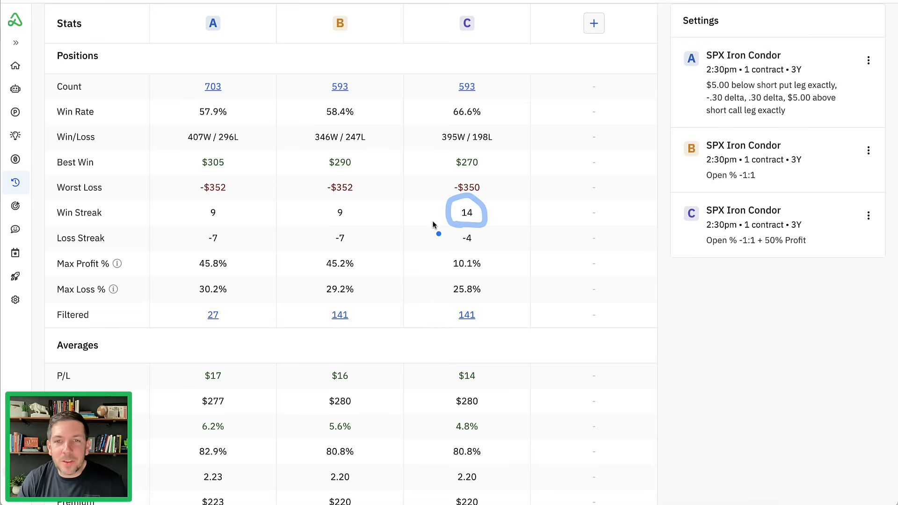
scroll(434, 225, "down", 3)
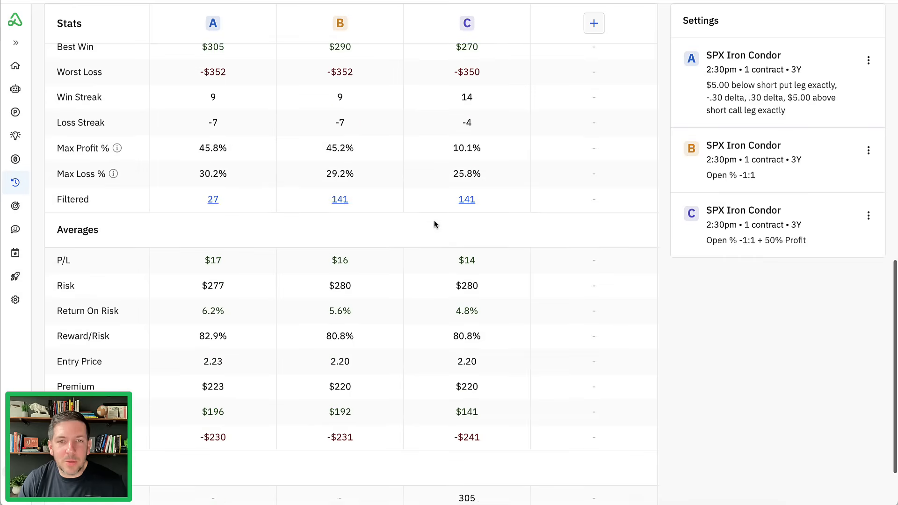
scroll(434, 224, "down", 2)
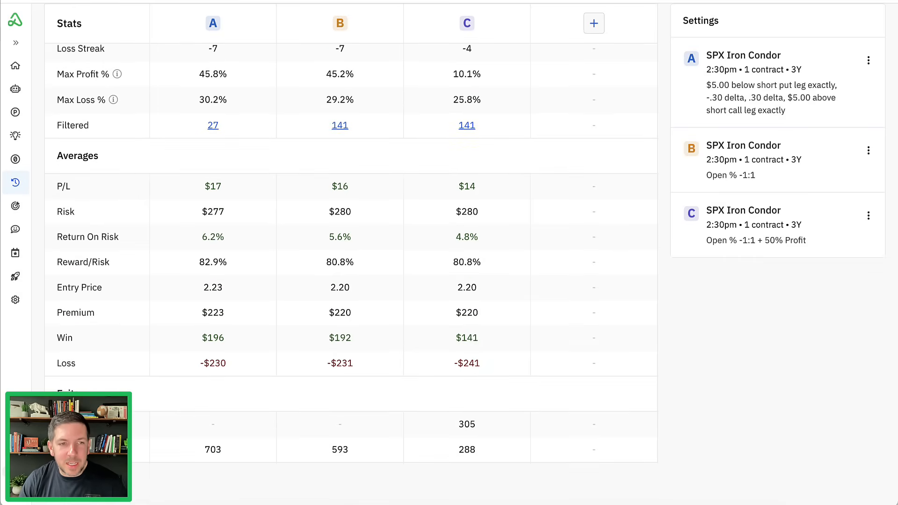
mouse_move(484, 413)
left_mouse_down()
mouse_move(463, 410)
mouse_move(448, 437)
mouse_move(487, 421)
left_mouse_up()
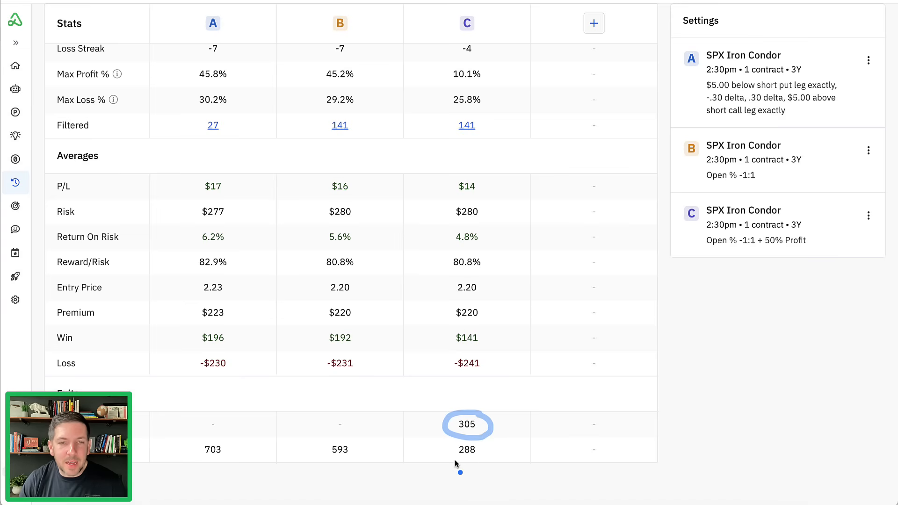
left_click_drag(453, 460, 486, 463)
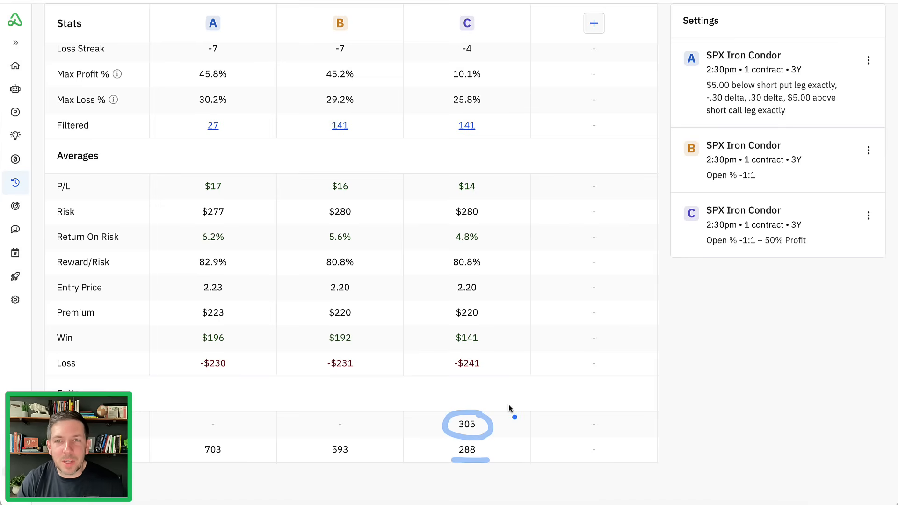
scroll(508, 408, "up", 5)
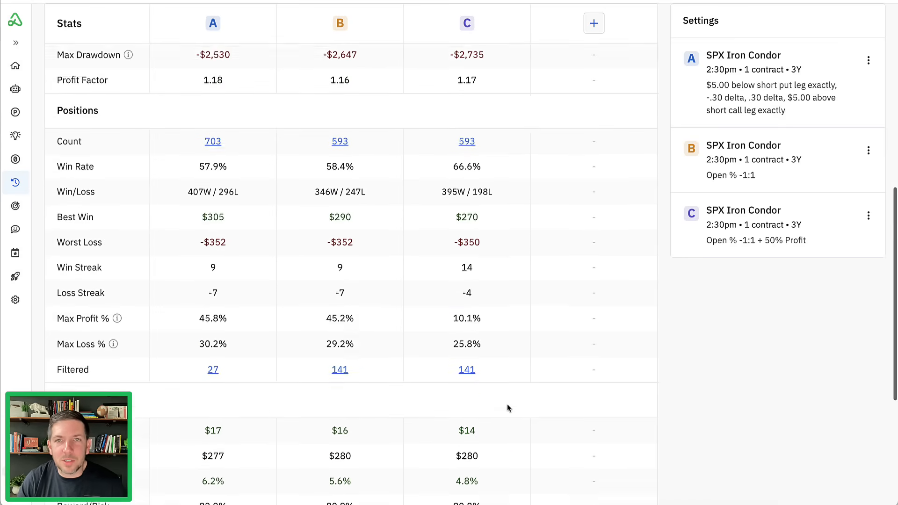
scroll(507, 405, "up", 7)
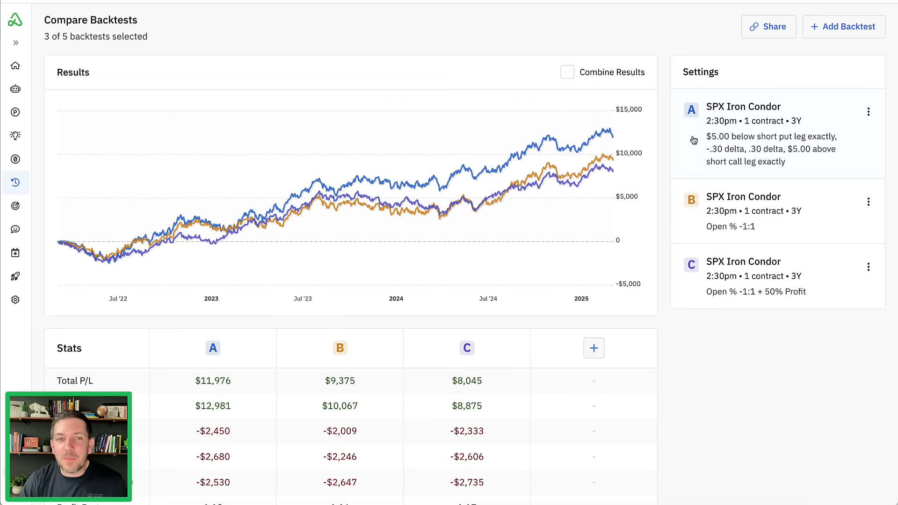
- Start creating a bot from backtest A and name it "SPX Afternoon Iron Condor"
left_click(868, 114)
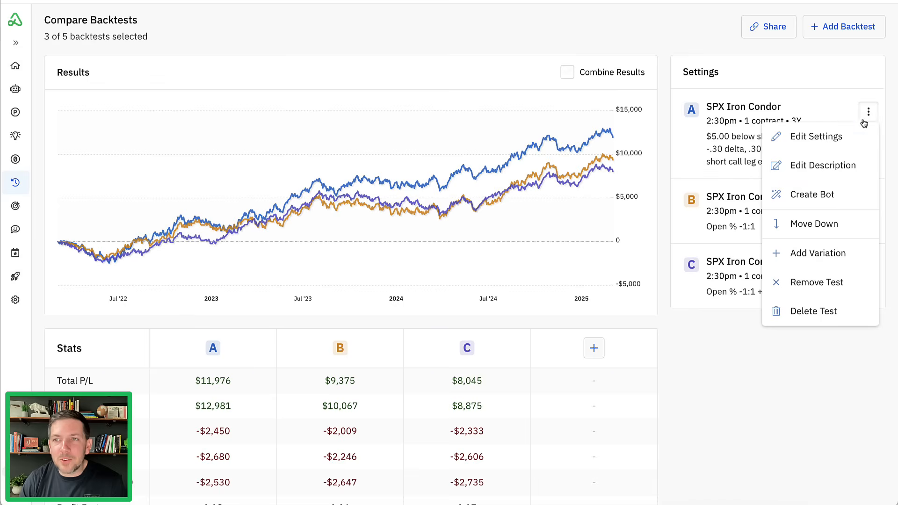
left_click(850, 200)
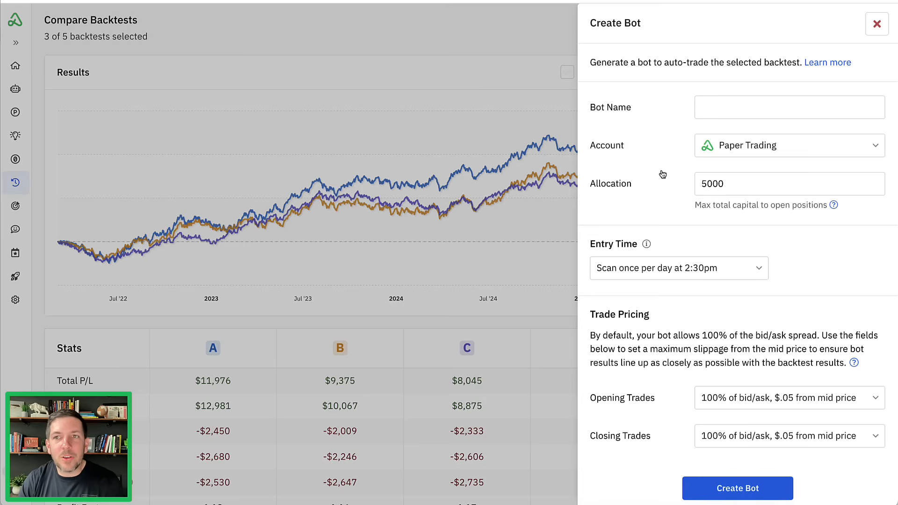
left_click(729, 114)
type("S")
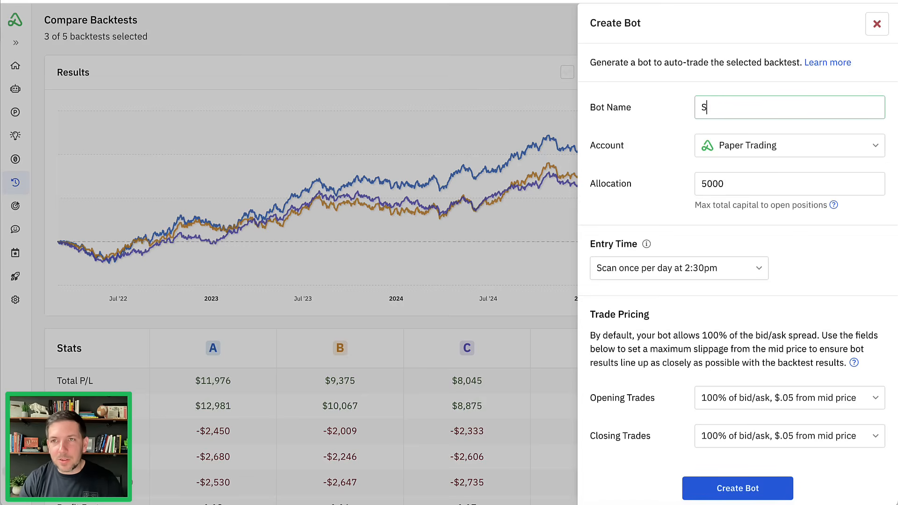
type("PX Afternoo")
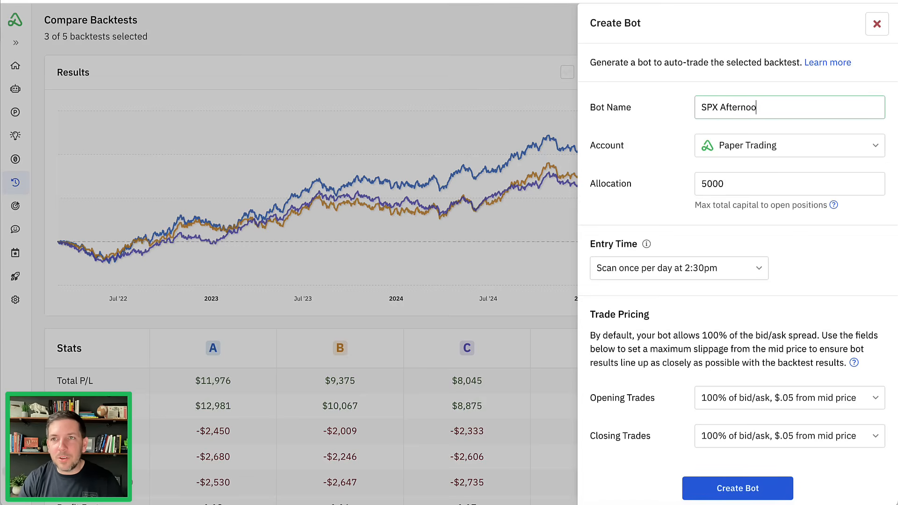
type("n Iron Condor")
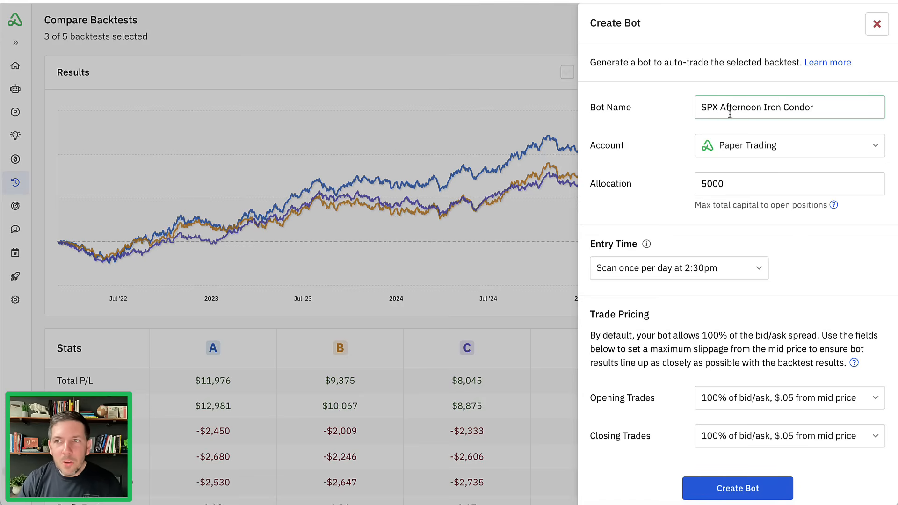
- Assign the bot to the Schwab IRA account and set its entry time to scan during a specified time range
left_click(811, 145)
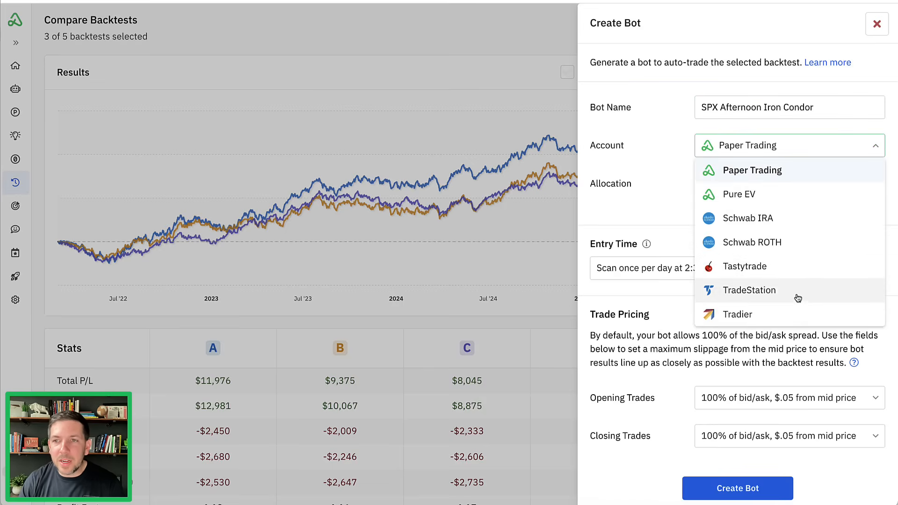
left_click(796, 228)
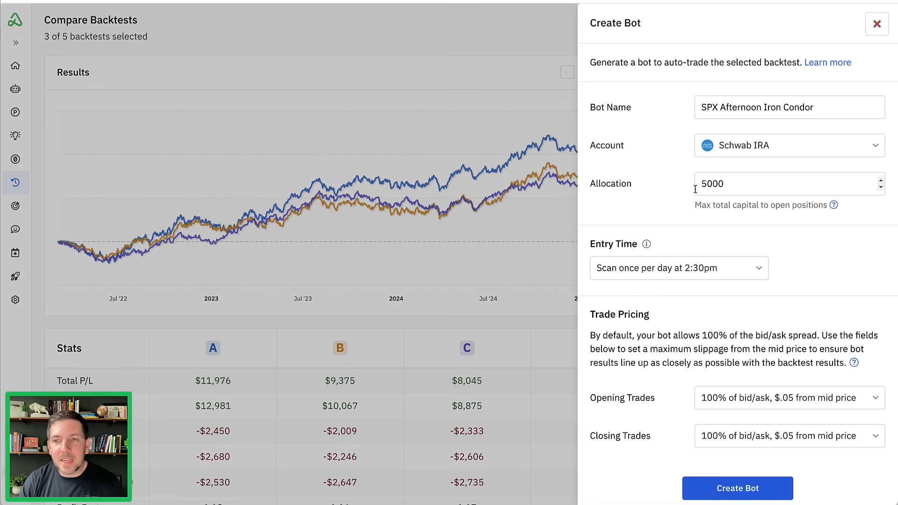
scroll(693, 280, "down", 1)
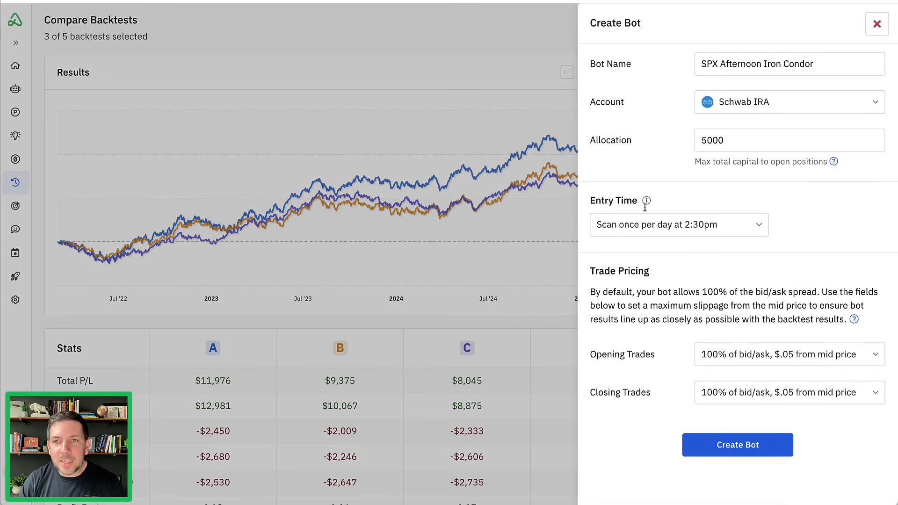
left_click(728, 231)
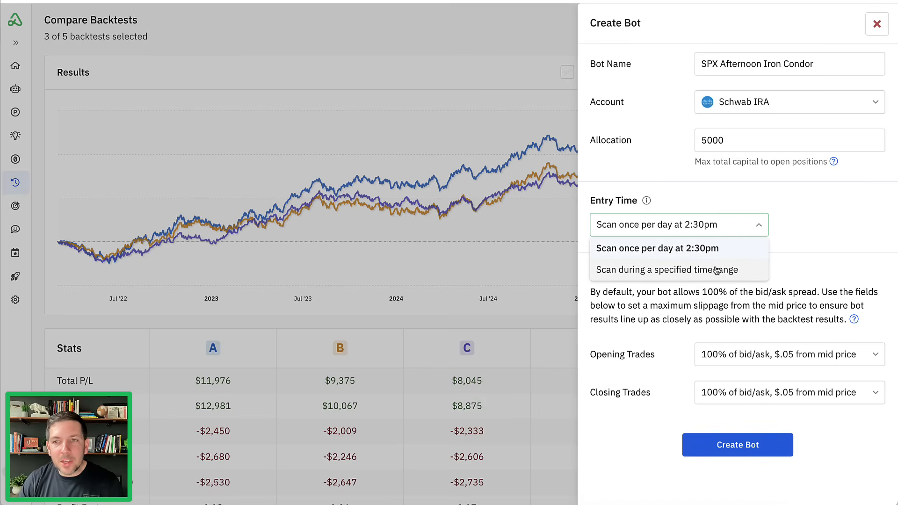
left_click(715, 270)
- Set the start of the bot's entry time range to 2:20pm
left_click(792, 228)
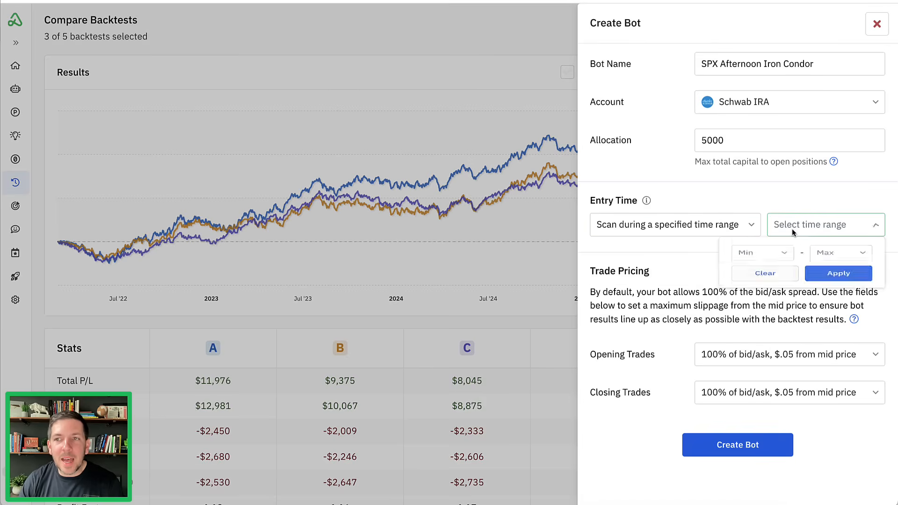
left_click(783, 261)
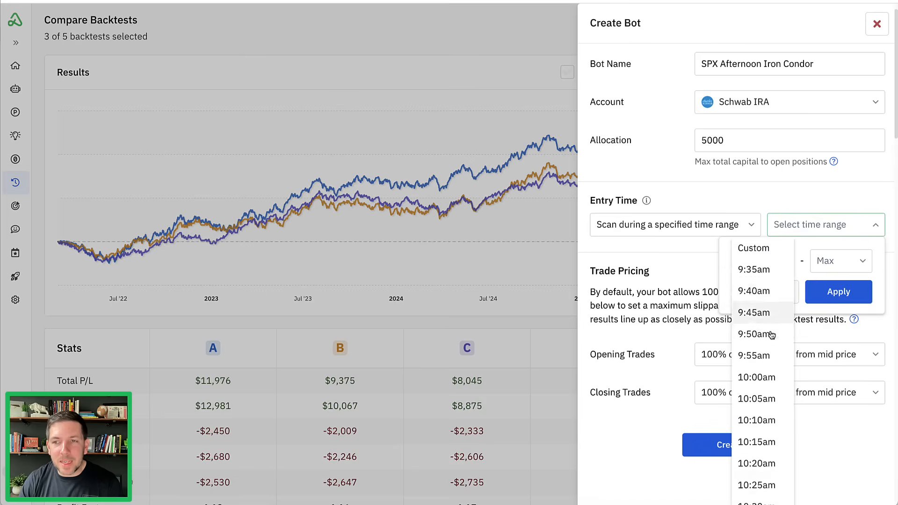
scroll(772, 334, "down", 5)
scroll(772, 334, "down", 10)
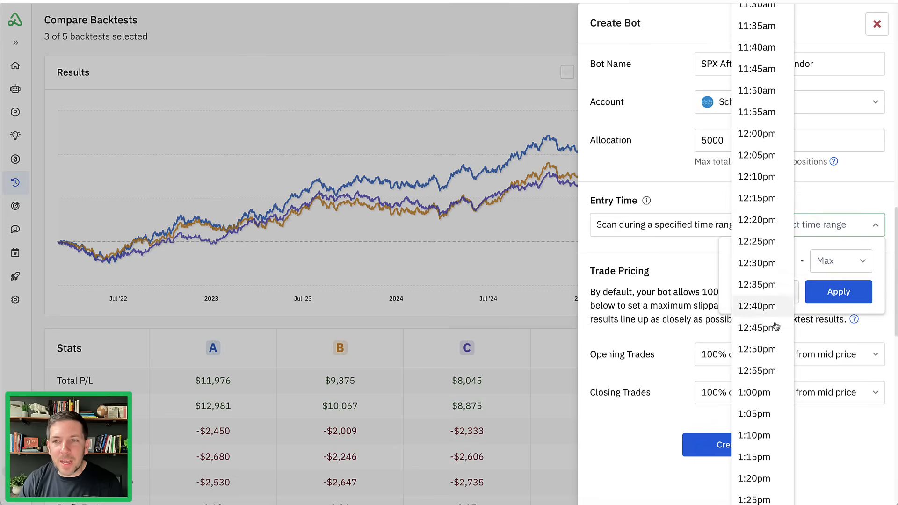
scroll(775, 326, "down", 6)
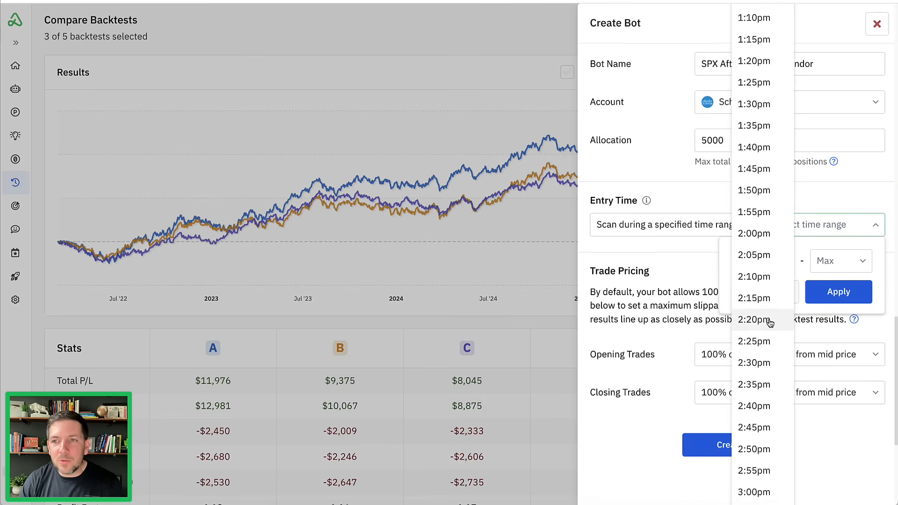
left_click(754, 320)
- Set the end of the entry time range to 2:45pm and apply the range
left_click(842, 261)
scroll(842, 341, "down", 6)
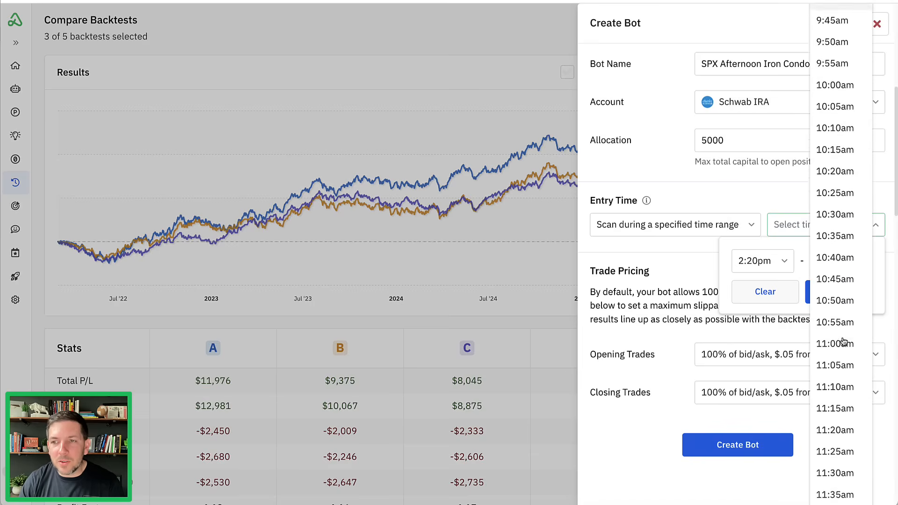
scroll(843, 341, "down", 12)
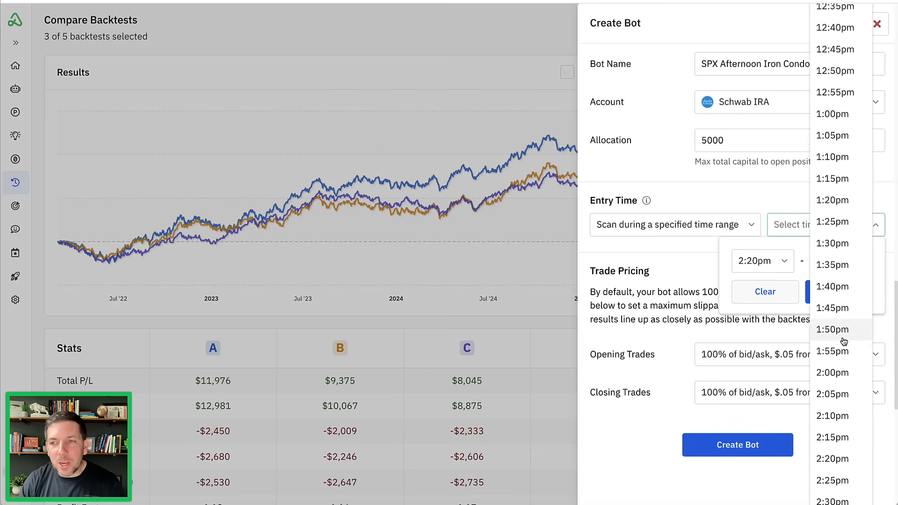
scroll(843, 341, "down", 4)
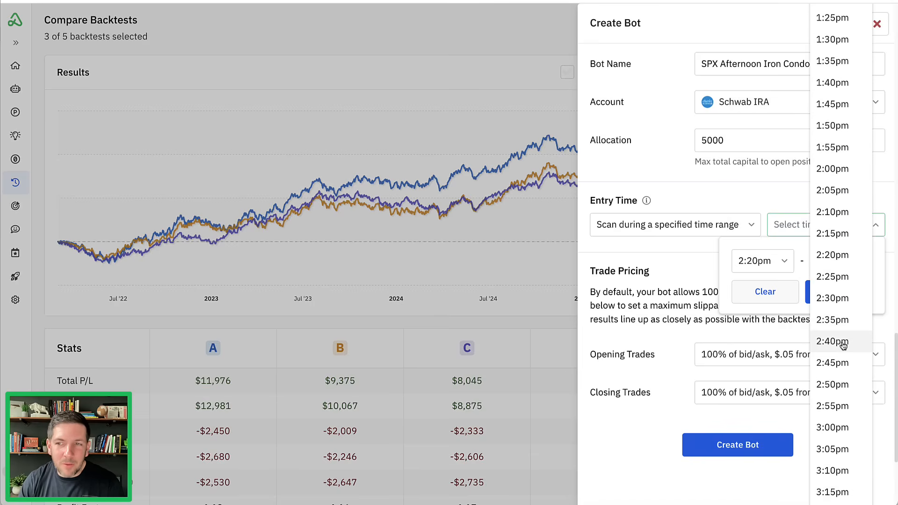
left_click(841, 363)
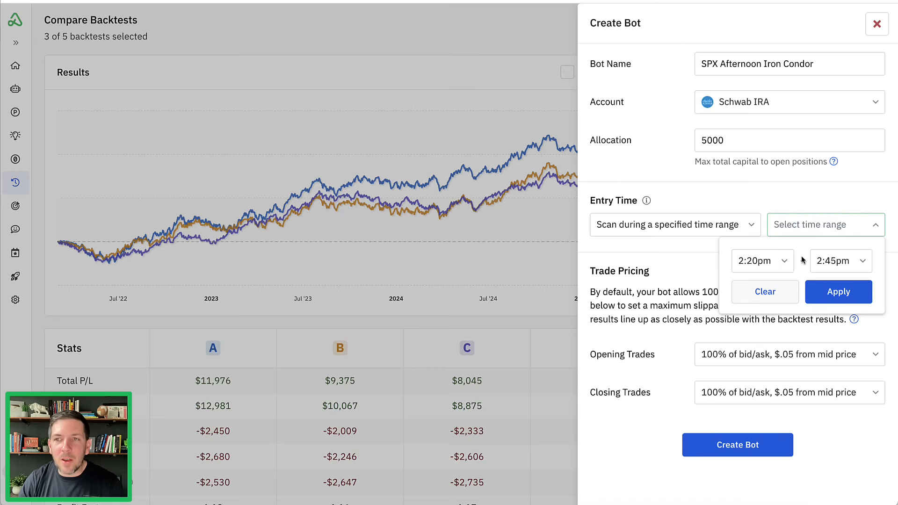
left_click(819, 297)
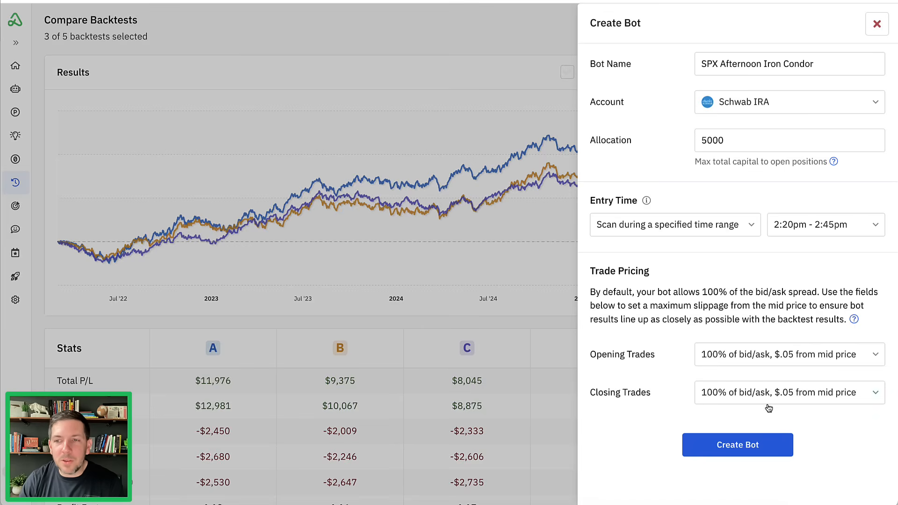
- Create the bot and open its settings
left_click(740, 448)
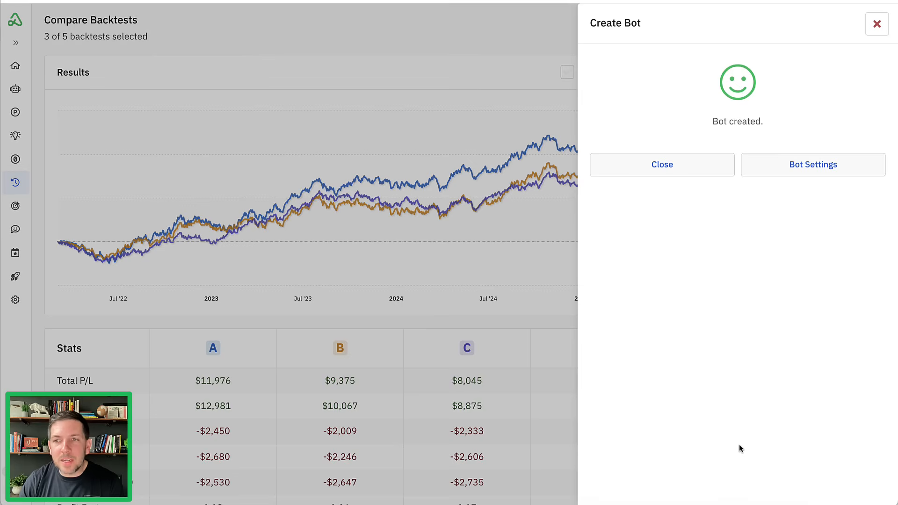
left_click(790, 170)
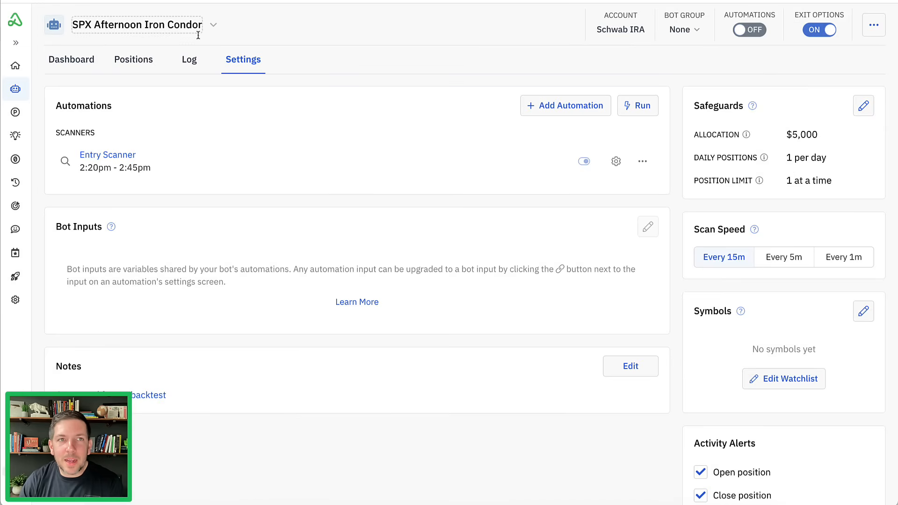
- Review the bot's name, account and safeguards, and set its scan speed to every 1 minute
left_click_drag(73, 37, 202, 40)
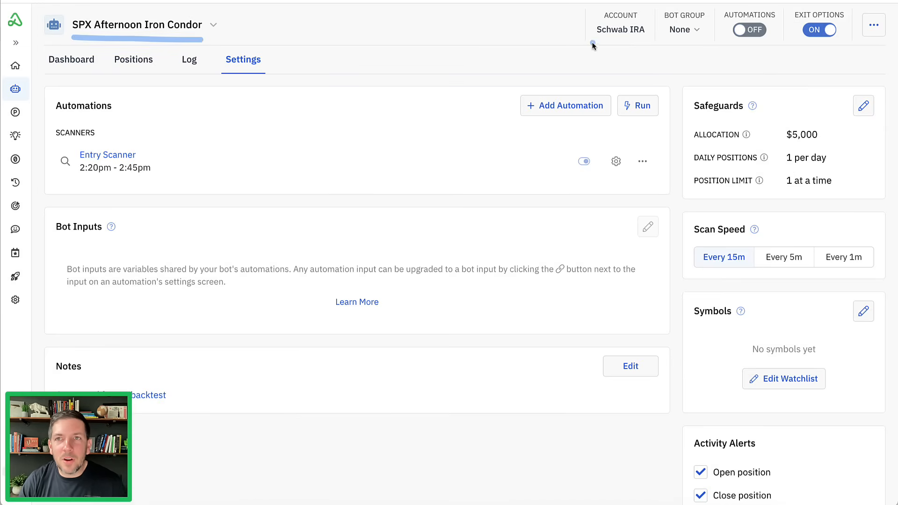
mouse_move(592, 45)
left_mouse_down()
mouse_move(648, 28)
mouse_move(591, 40)
mouse_move(621, 54)
left_mouse_up()
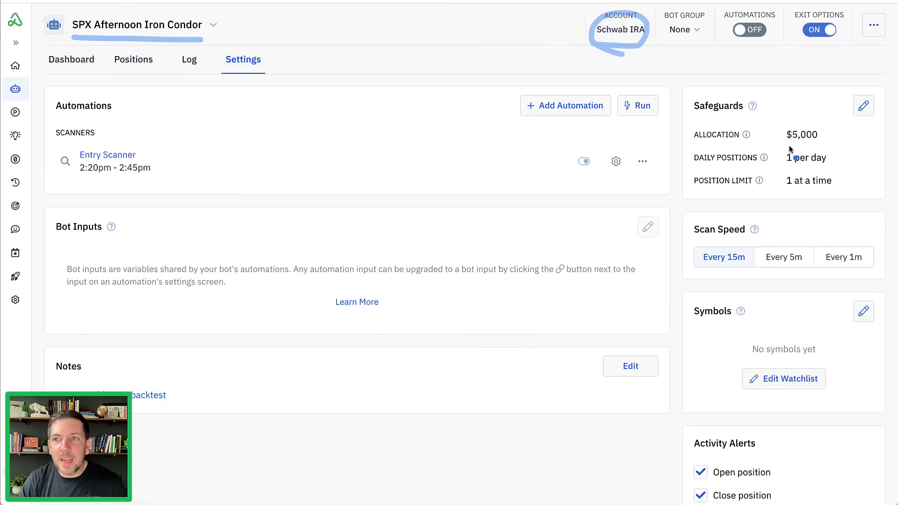
left_click_drag(775, 128, 778, 192)
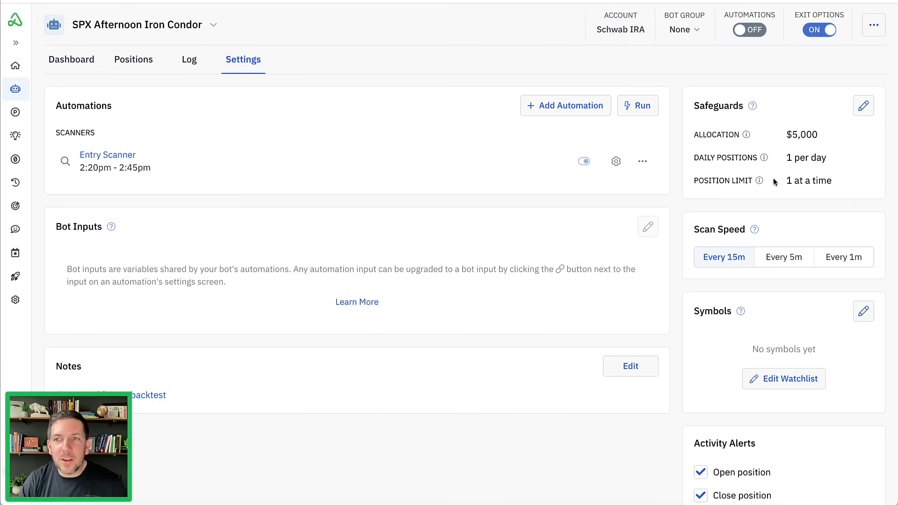
left_click(842, 258)
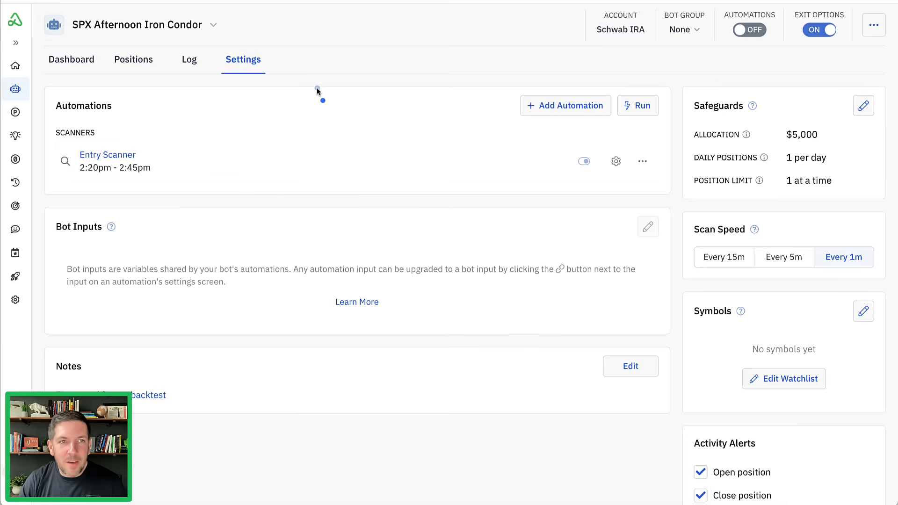
- Open the Entry Scanner automation and review the conditions of its new position and market conditions decisions
mouse_move(319, 88)
left_mouse_down()
mouse_move(180, 160)
mouse_move(210, 164)
left_mouse_up()
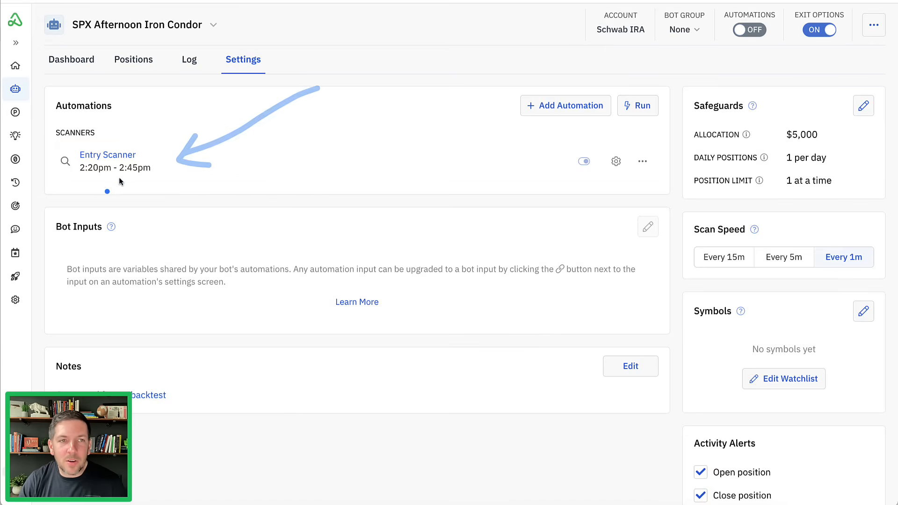
left_click(158, 163)
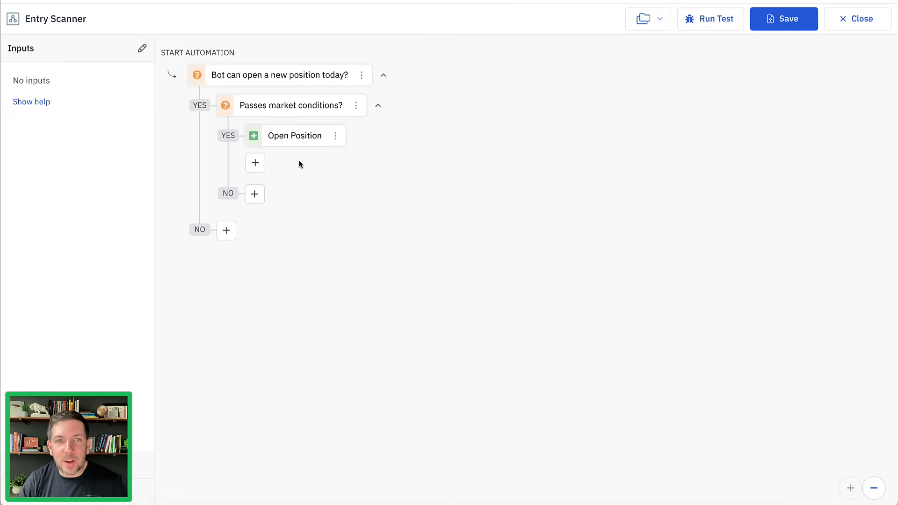
left_click(303, 76)
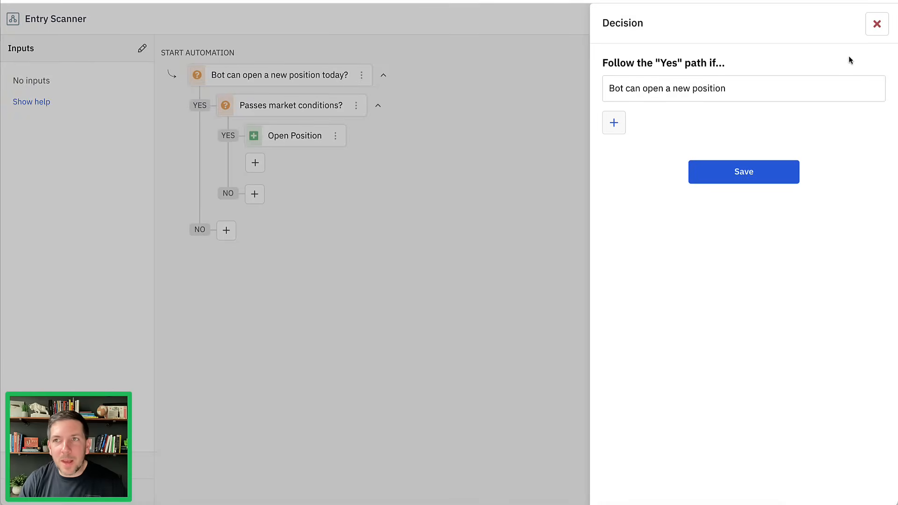
left_click(877, 24)
left_click(301, 105)
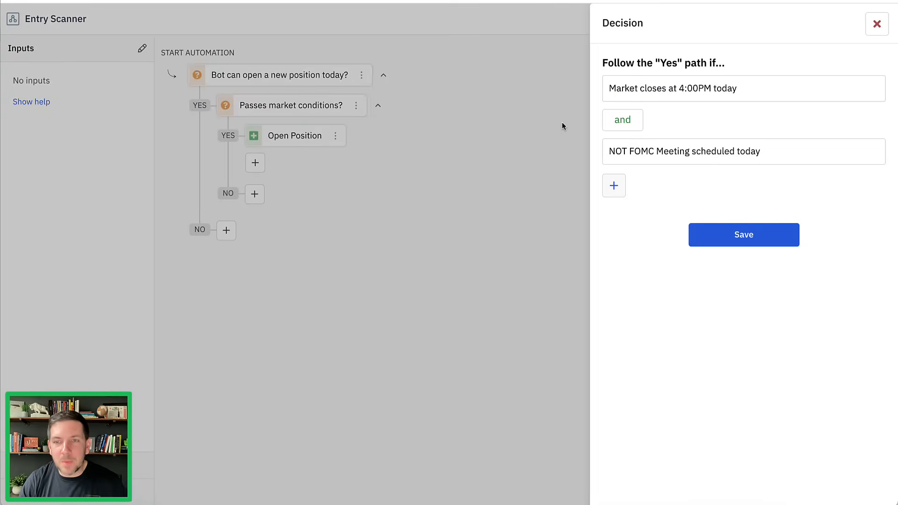
mouse_move(601, 169)
left_mouse_down()
mouse_move(780, 169)
mouse_move(731, 137)
mouse_move(610, 139)
mouse_move(601, 170)
left_mouse_up()
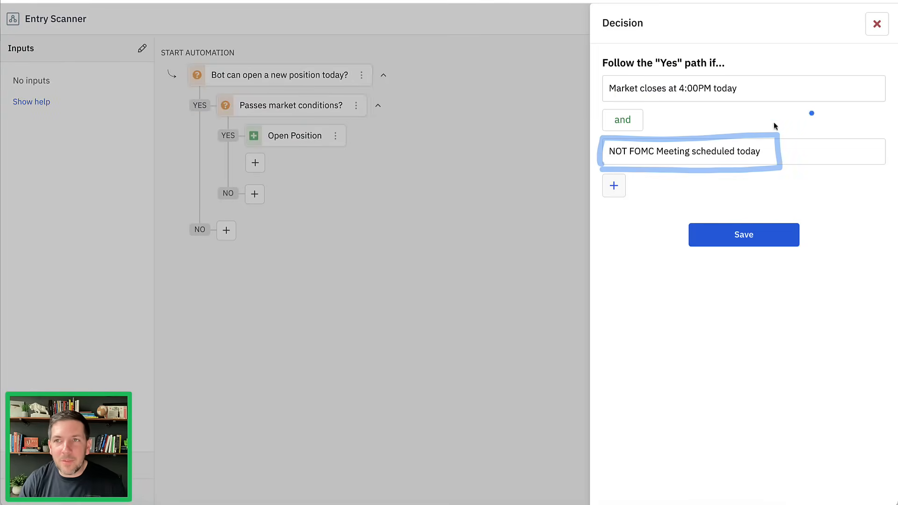
left_click(877, 24)
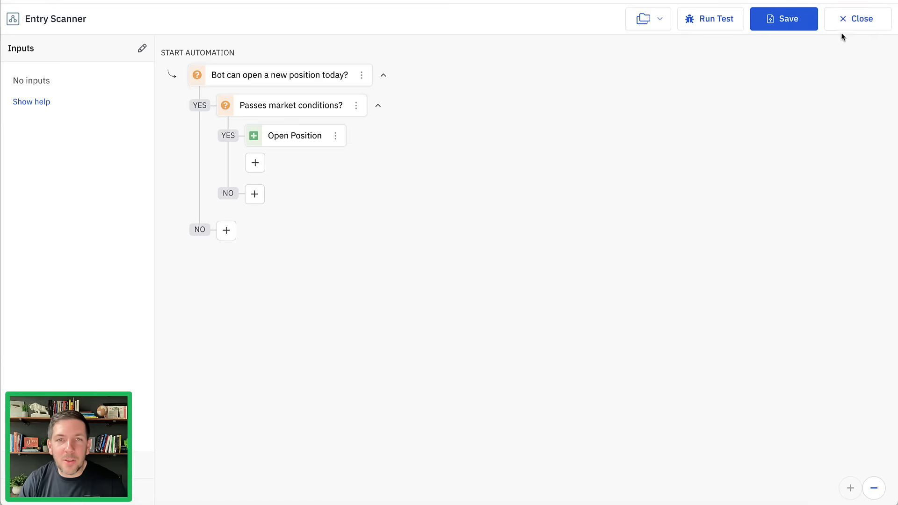
- Review the iron condor details of the Open Position action and save the Entry Scanner automation
left_click(305, 139)
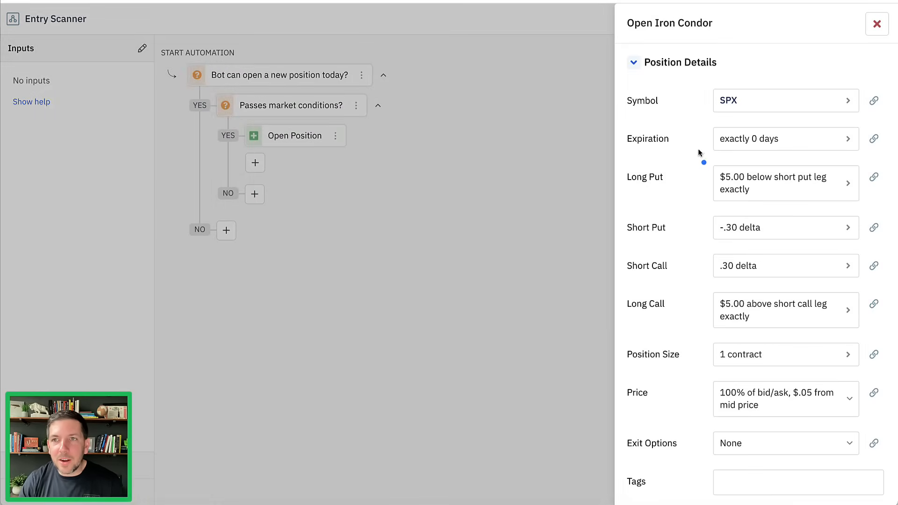
left_click_drag(700, 136, 706, 364)
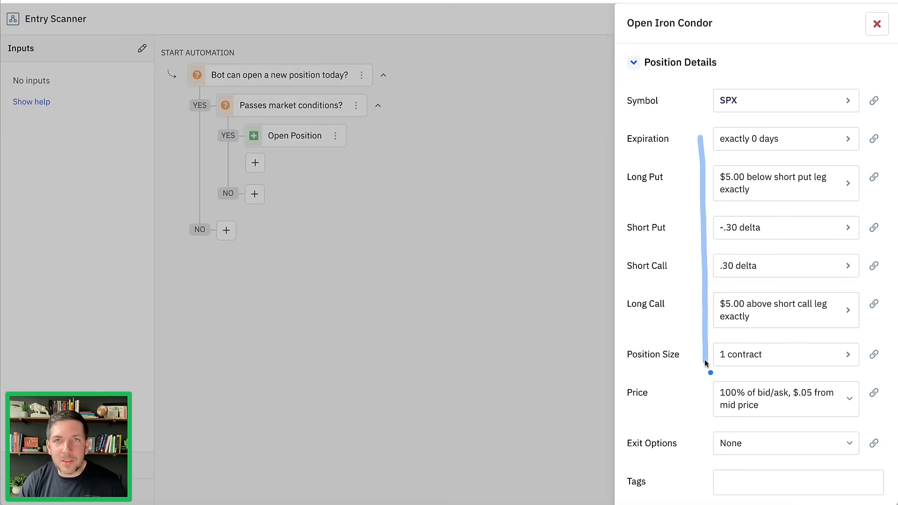
left_click(877, 25)
left_click(793, 20)
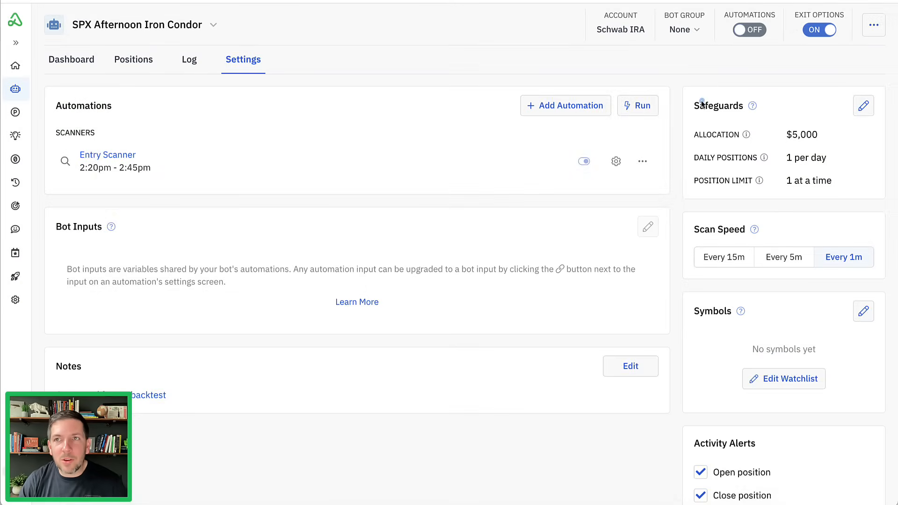
- Turn on the automations for the SPX Afternoon Iron Condor bot
left_click_drag(701, 102, 749, 50)
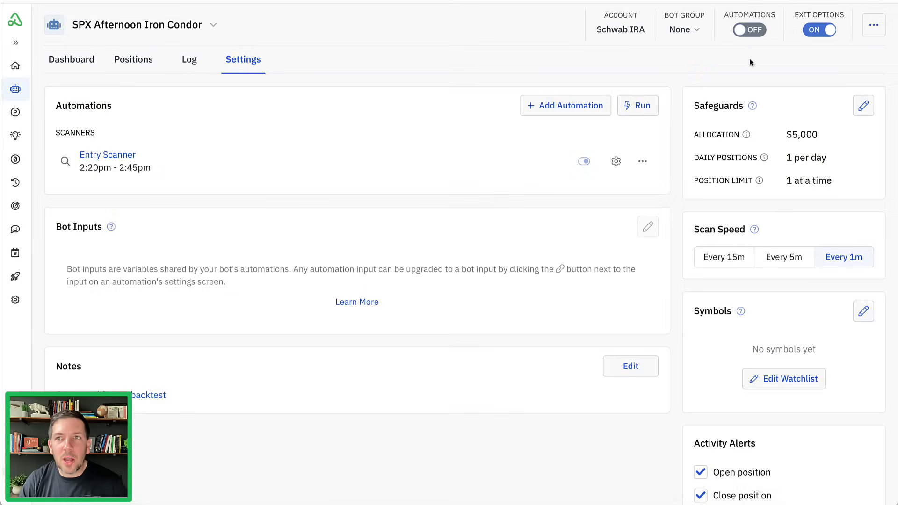
left_click(753, 30)
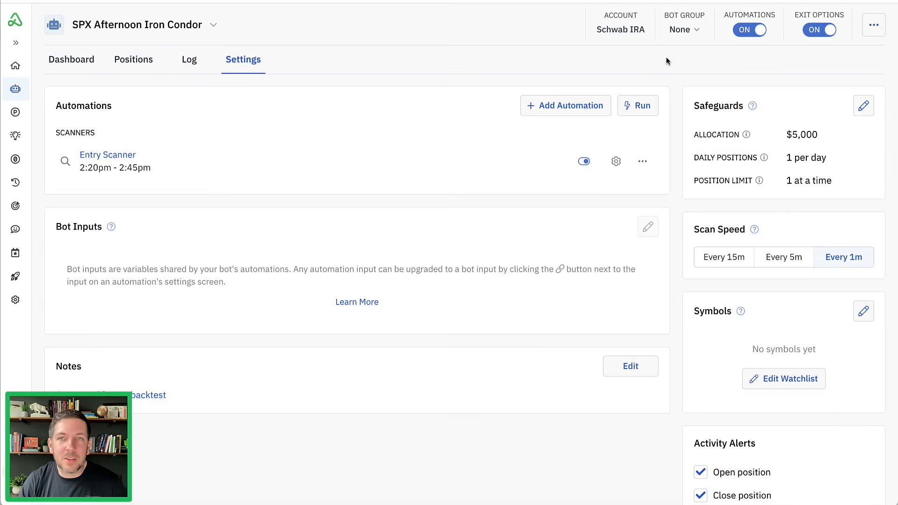